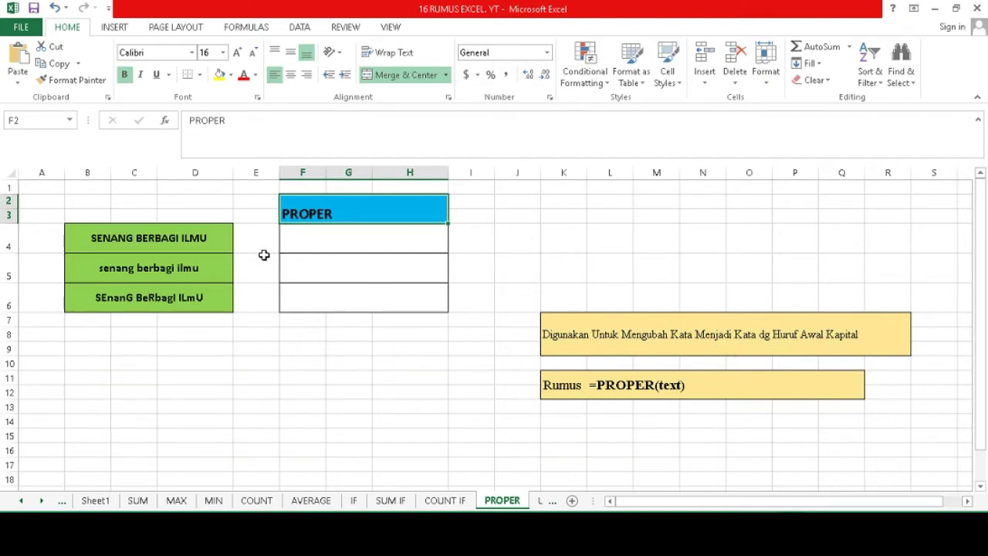
Enter a PROPER formula in cell F4 that converts the text in B4 to initial capitals.
left_click(217, 238)
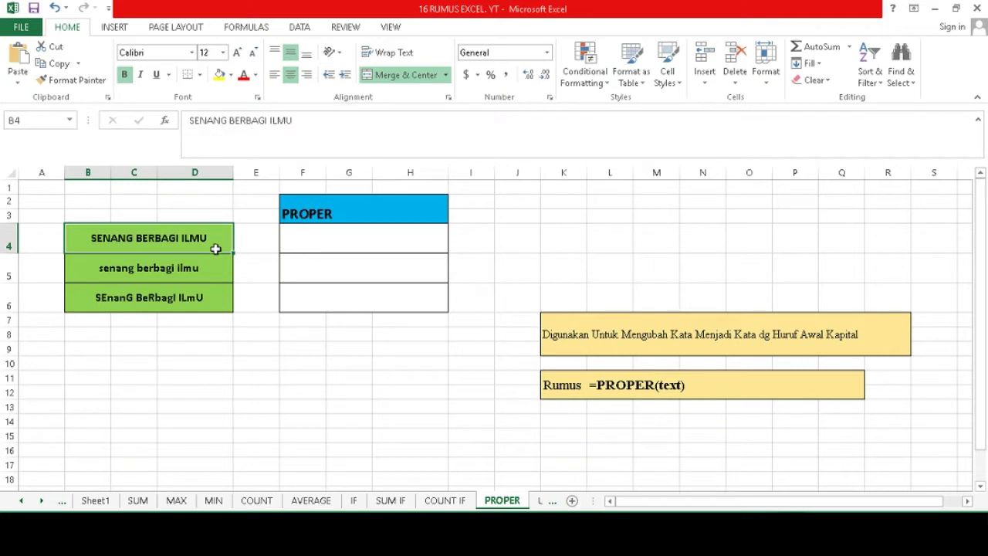
left_click(209, 278)
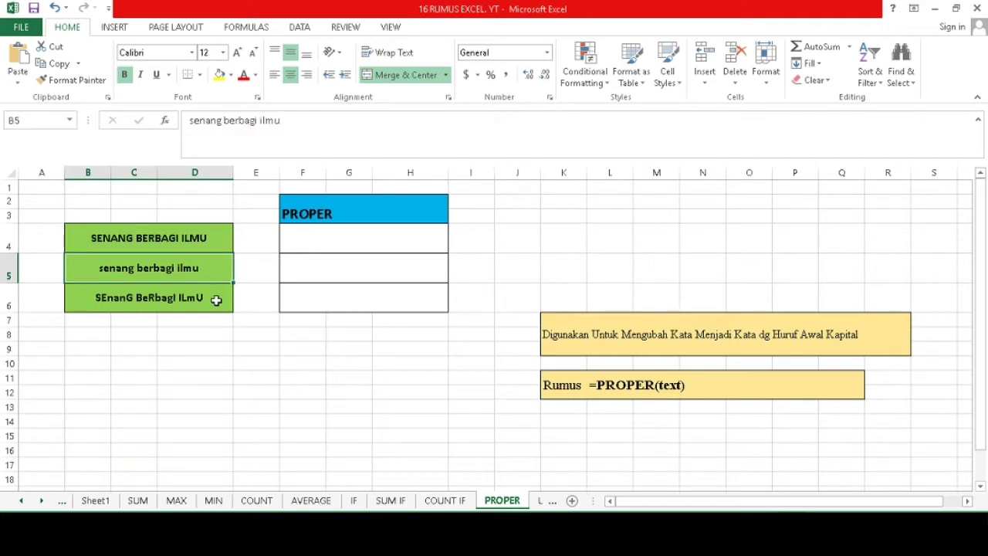
left_click(216, 304)
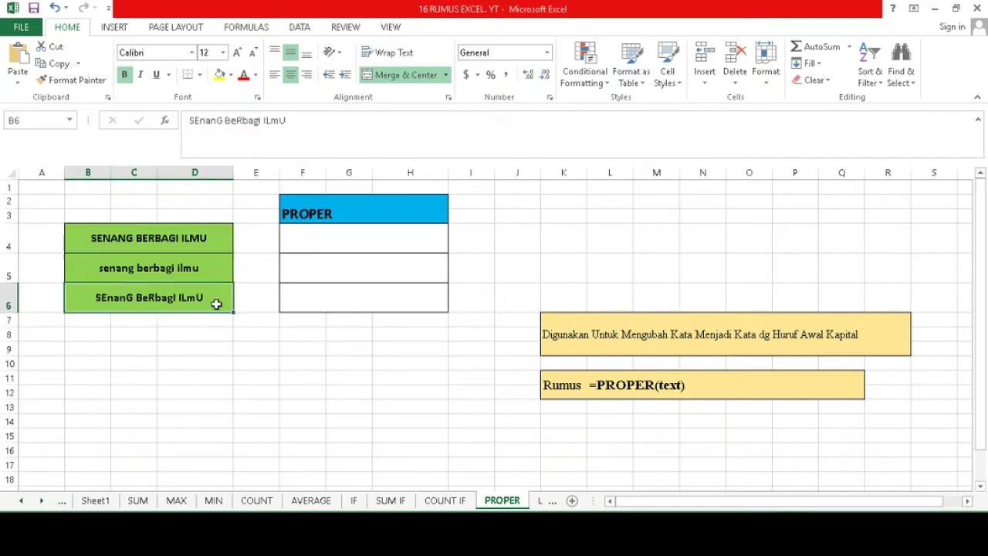
left_click(220, 247)
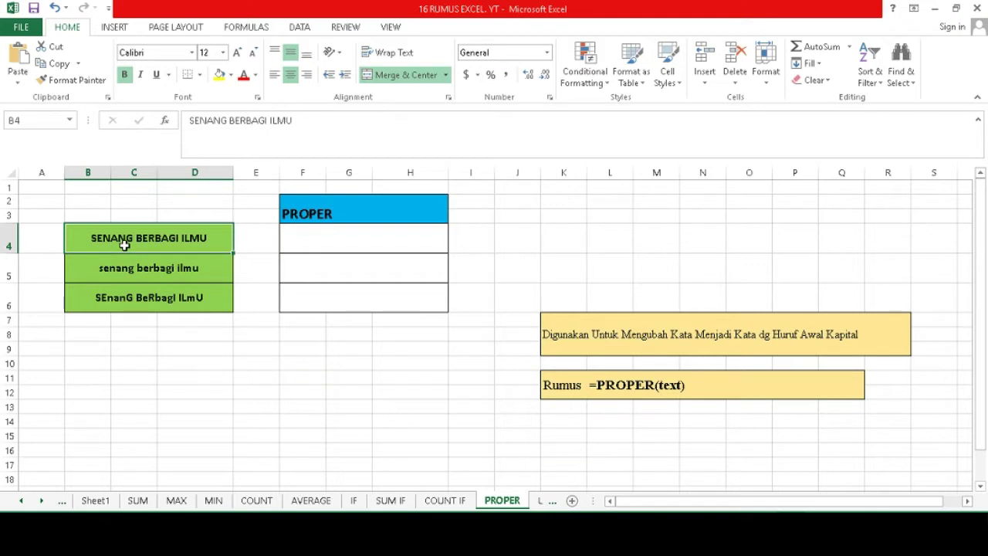
left_click(314, 246)
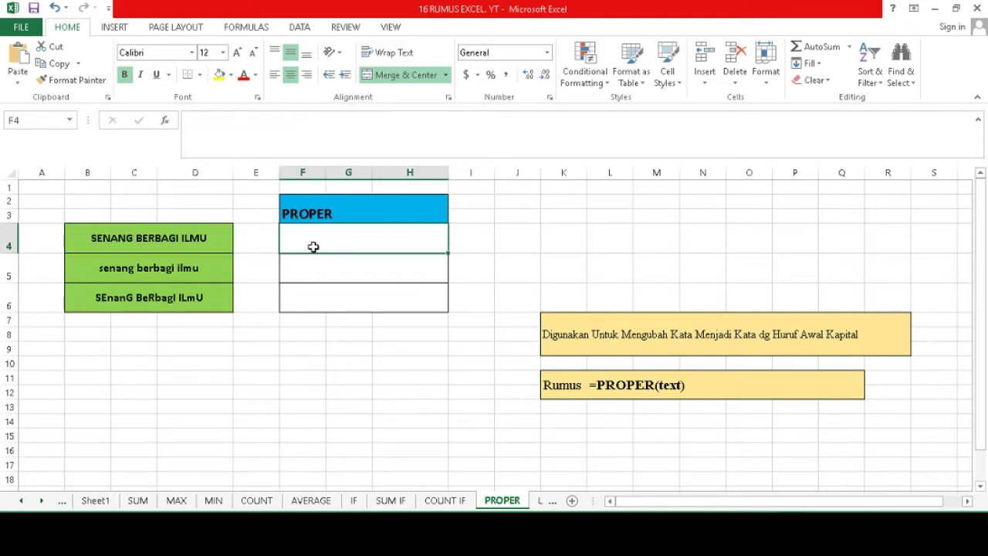
type("=P")
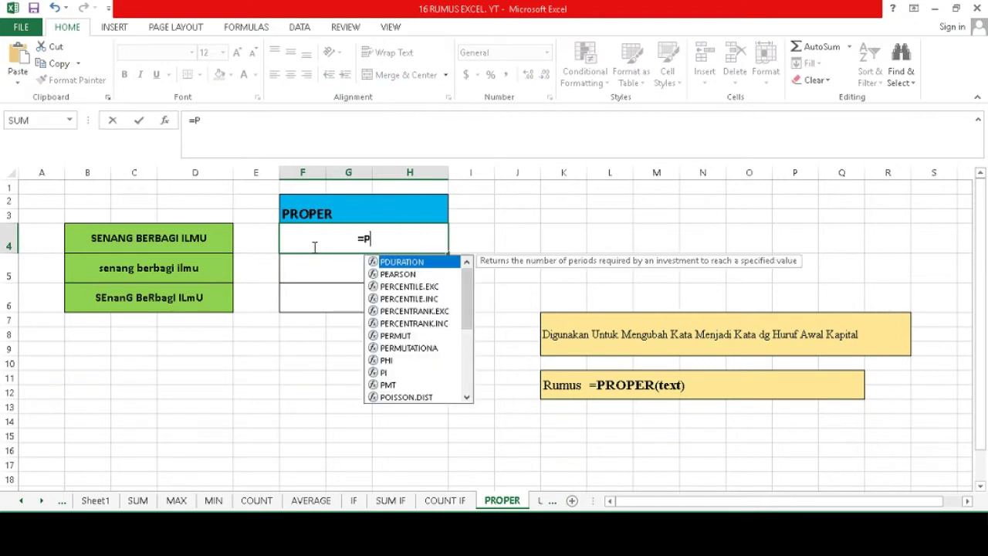
type("ROPER")
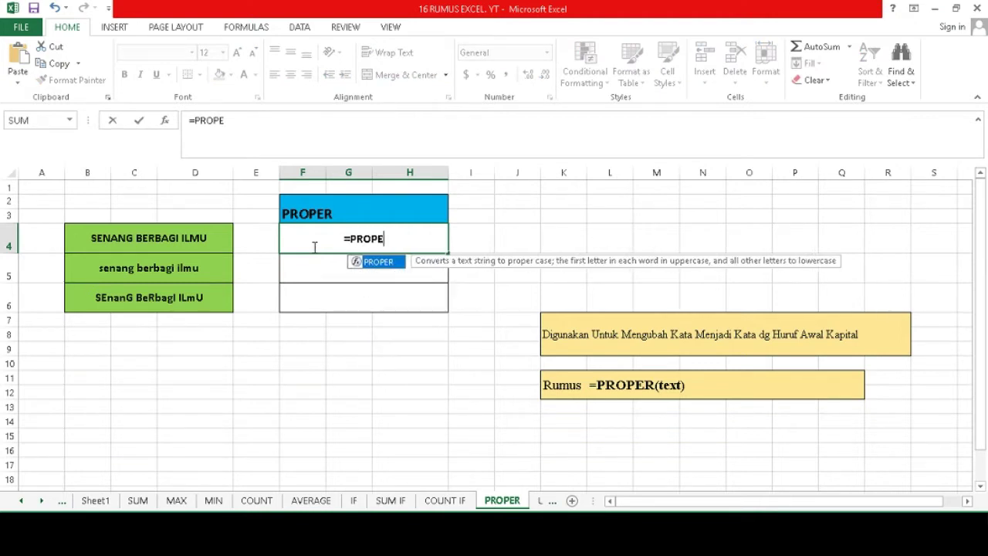
double_click(379, 263)
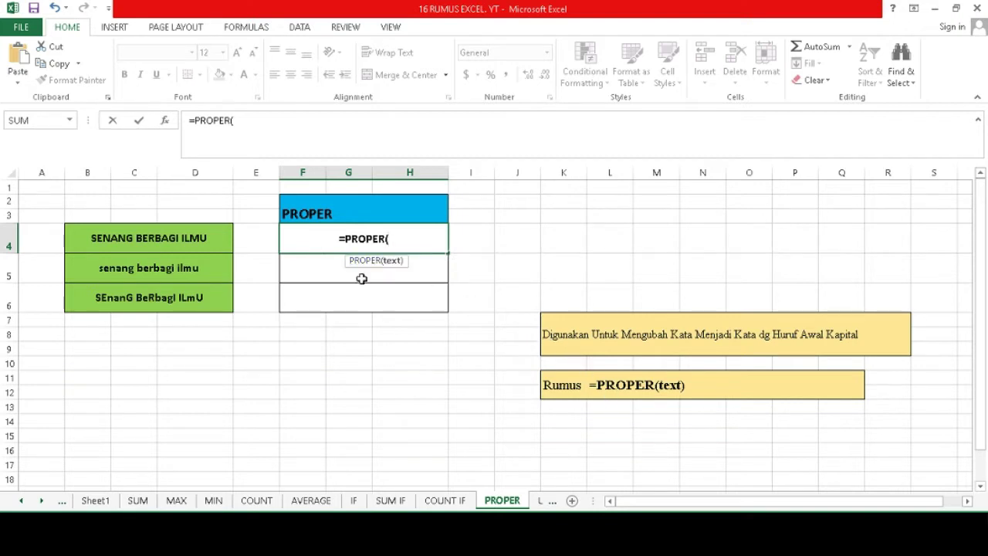
left_click(166, 239)
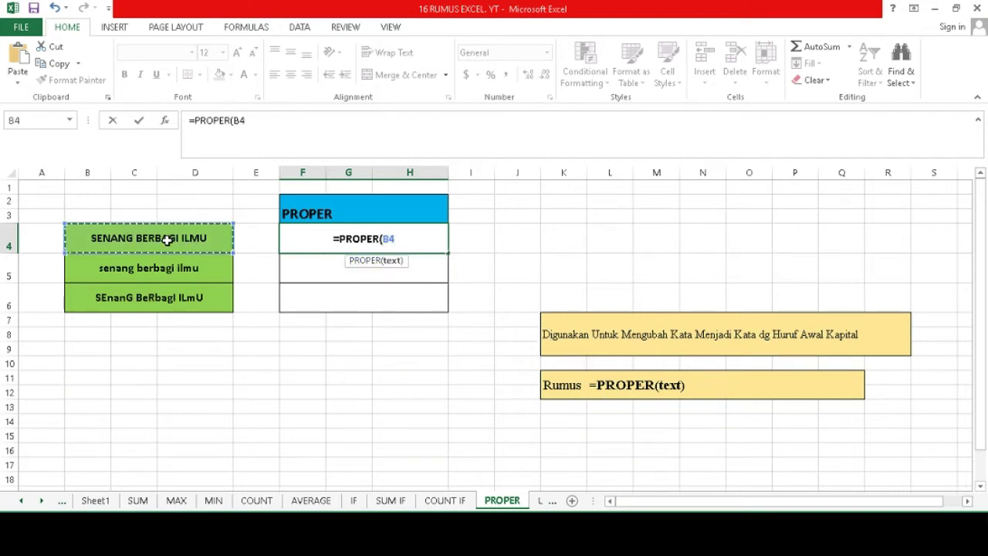
key("Return")
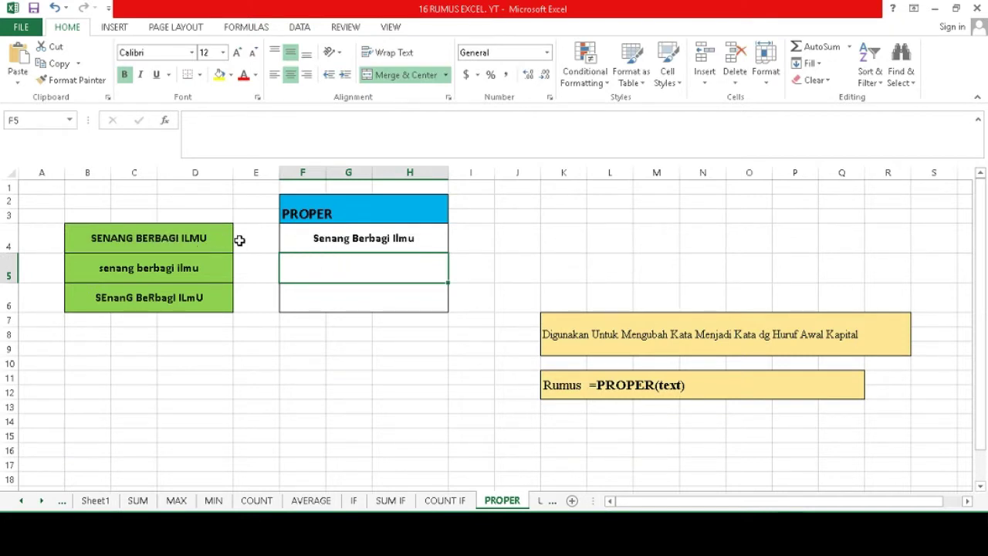
Enter a PROPER formula in cell F5 that references the lowercase text in B5.
left_click(304, 245)
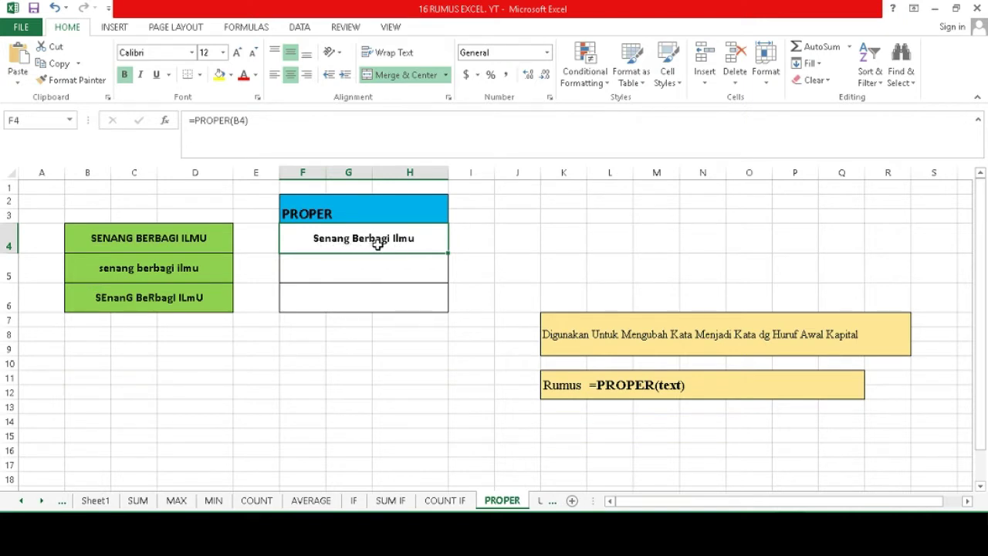
left_click(319, 268)
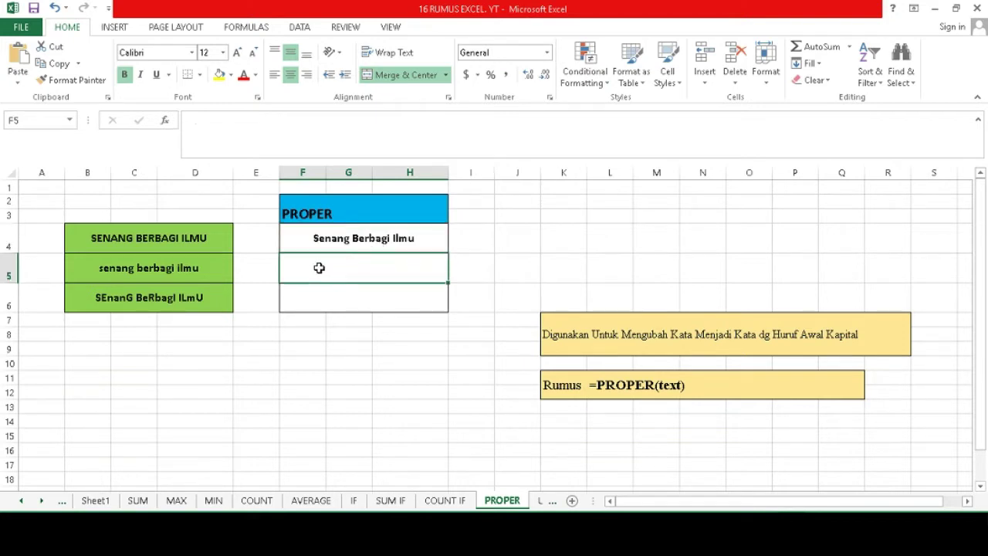
type("=PR")
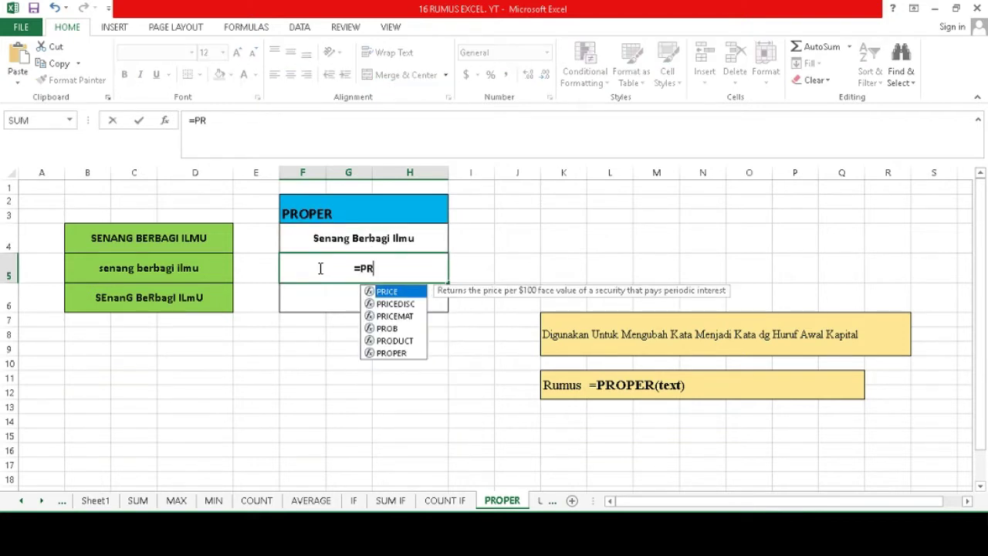
type("OPER")
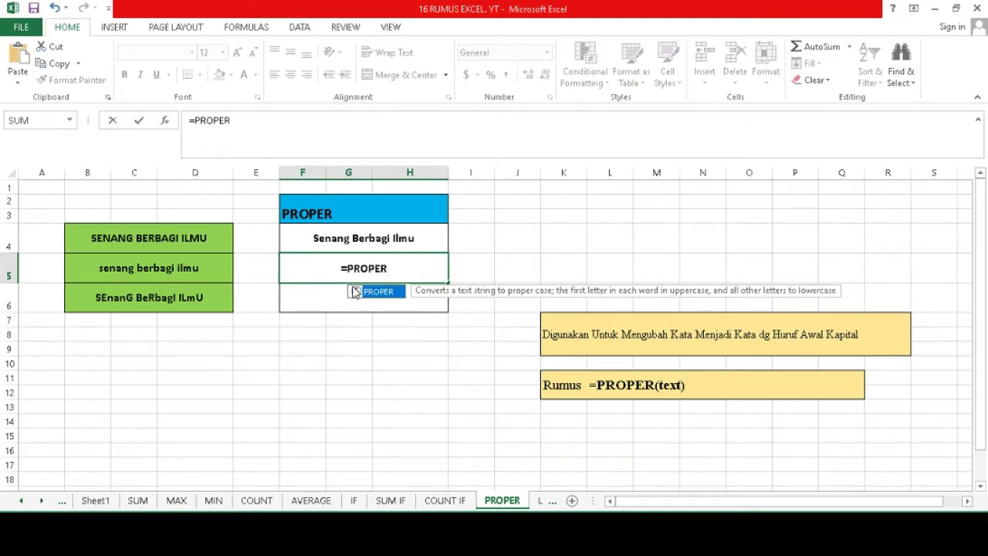
double_click(375, 293)
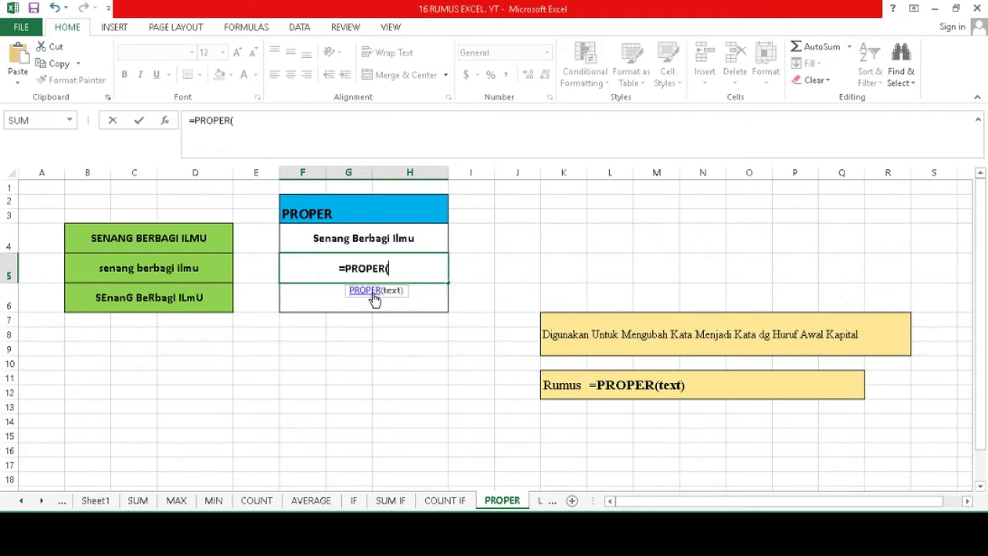
left_click(190, 268)
key("Return")
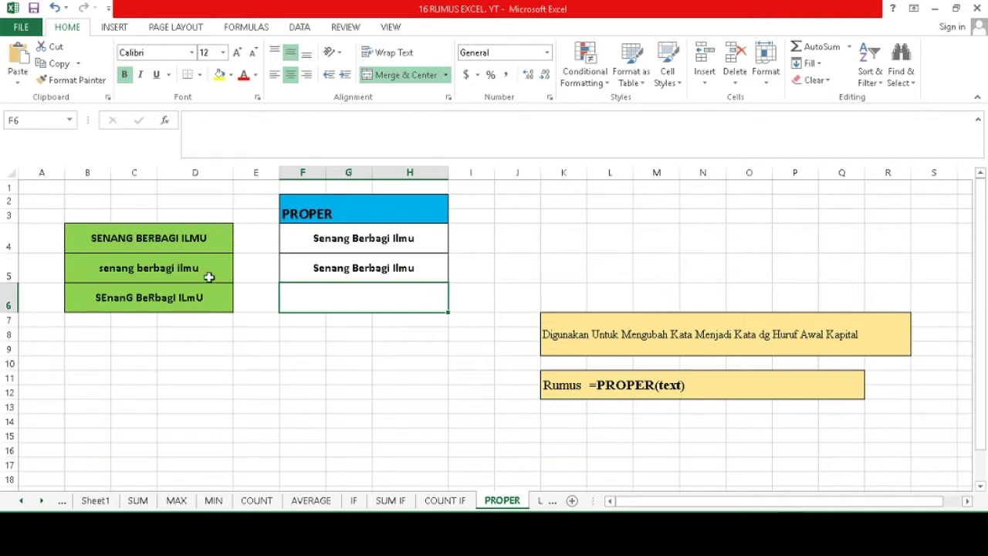
Enter a PROPER formula in cell F6 that references the mixed-case text in B6.
type("=")
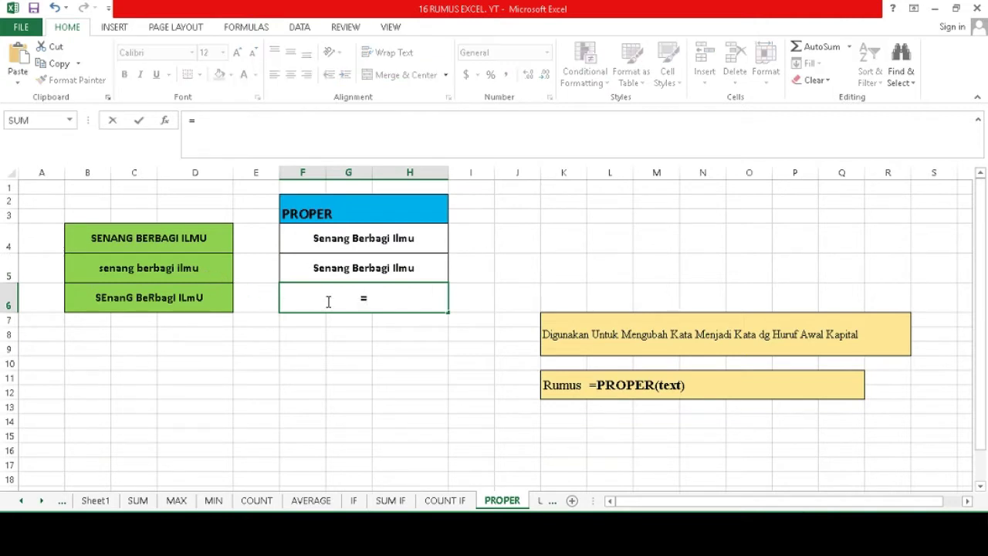
type("PROP")
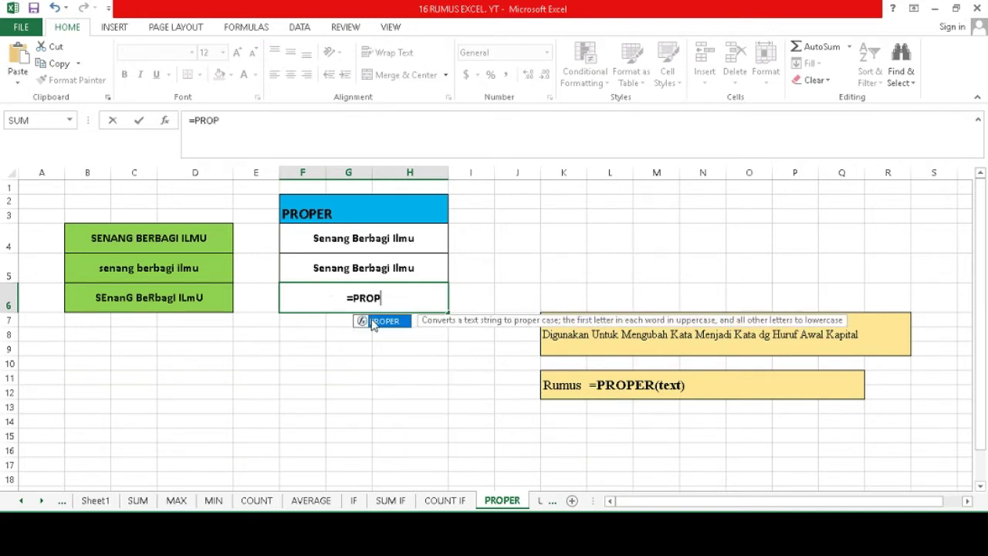
double_click(368, 320)
left_click(174, 300)
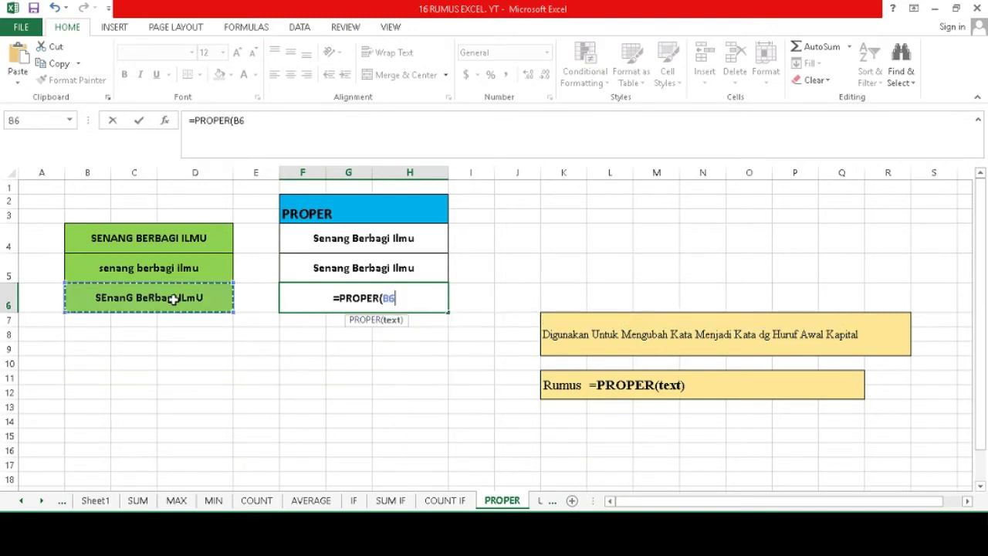
key("Return")
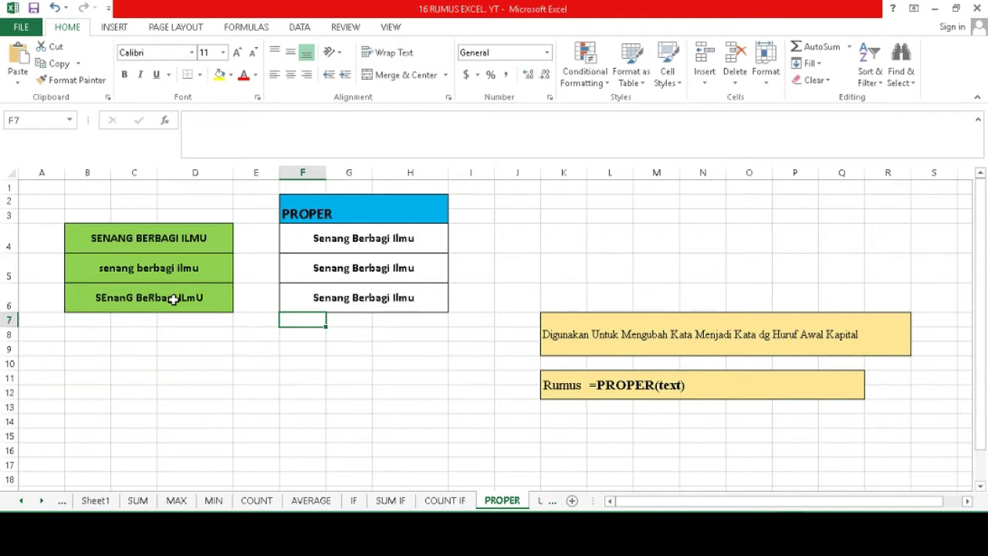
Compare the source texts in B4:B6 with the PROPER results in F4:F6, and open the UPPER sheet.
left_click(223, 244)
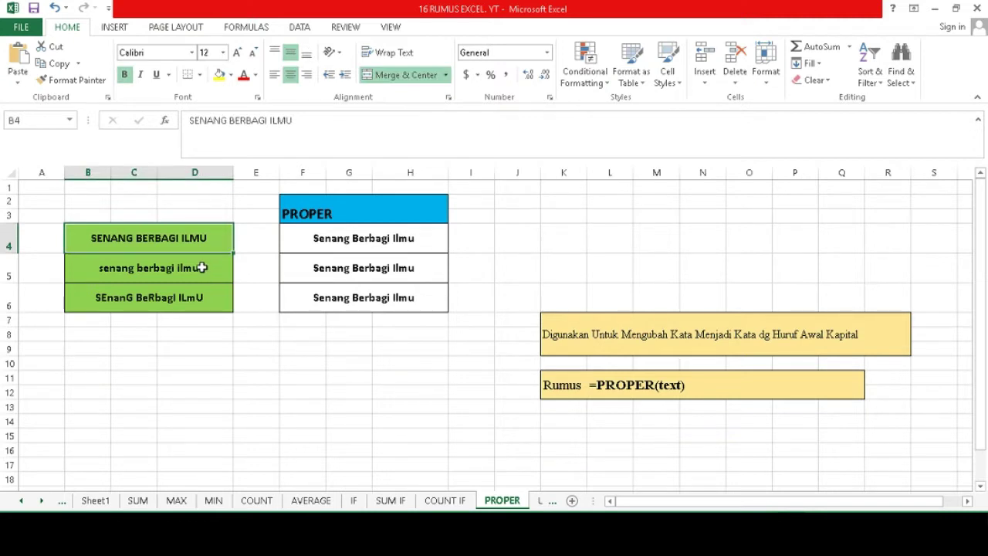
left_click(201, 267)
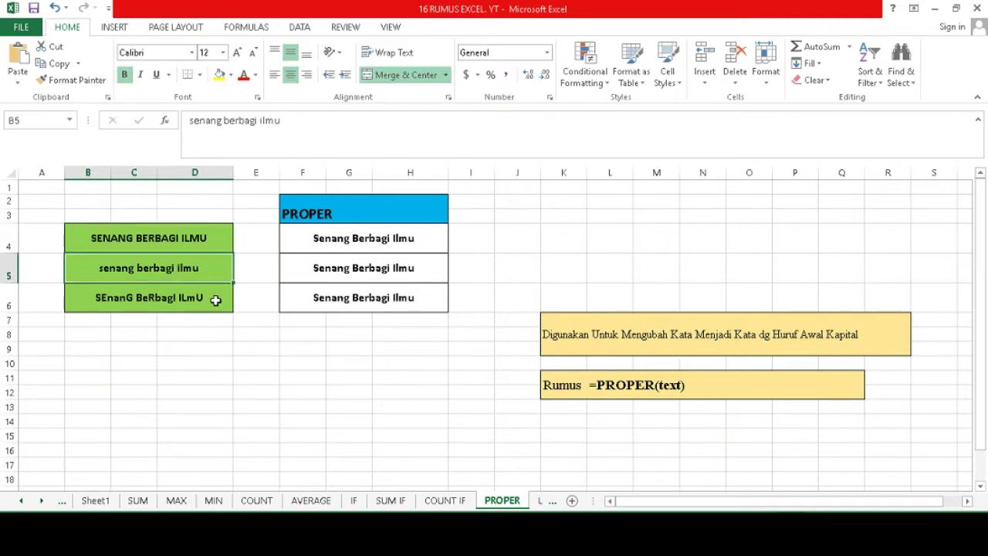
left_click(215, 300)
left_click_drag(216, 301, 322, 239)
left_click(322, 239)
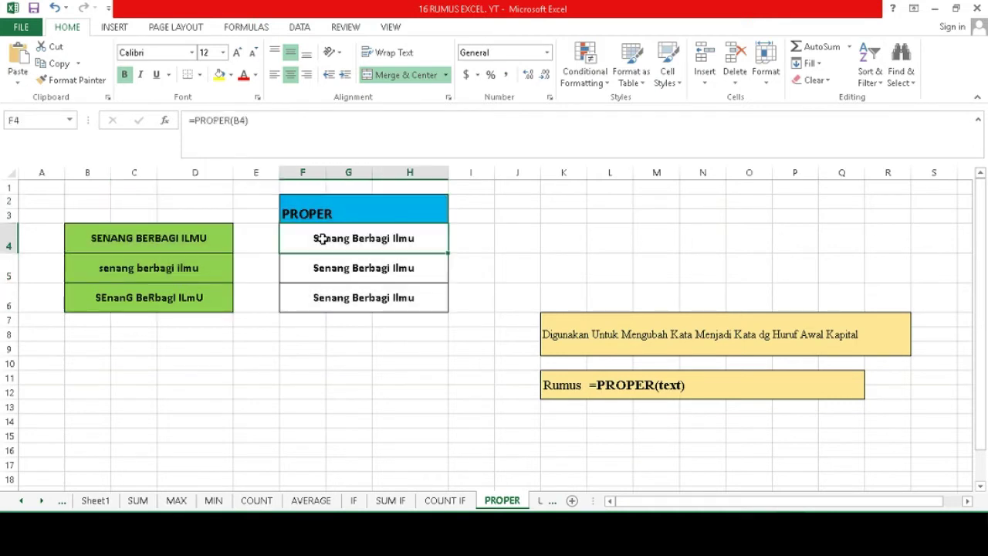
left_click_drag(295, 244, 302, 296)
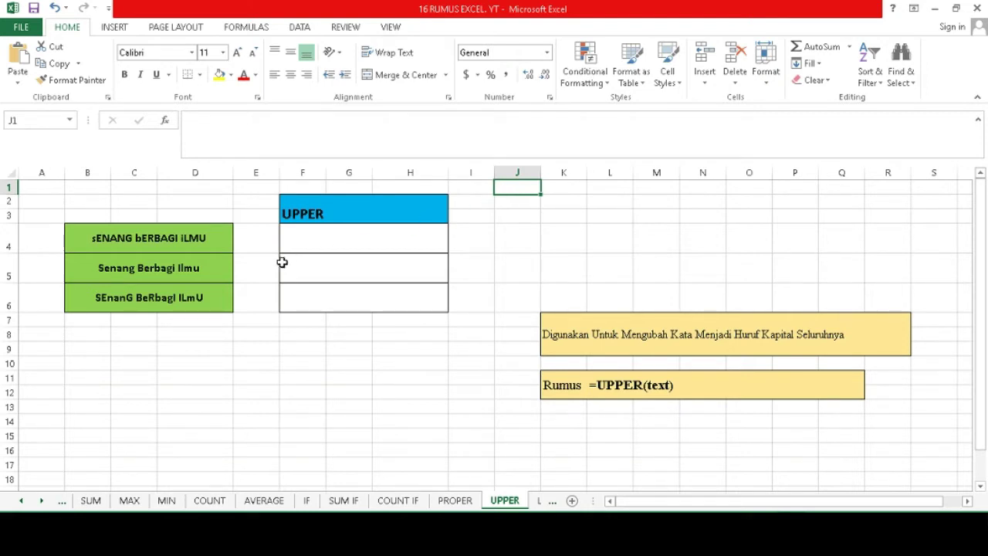
On the UPPER sheet, enter an UPPER formula in cell F4 that converts the text in B4 to all capitals.
left_click(364, 216)
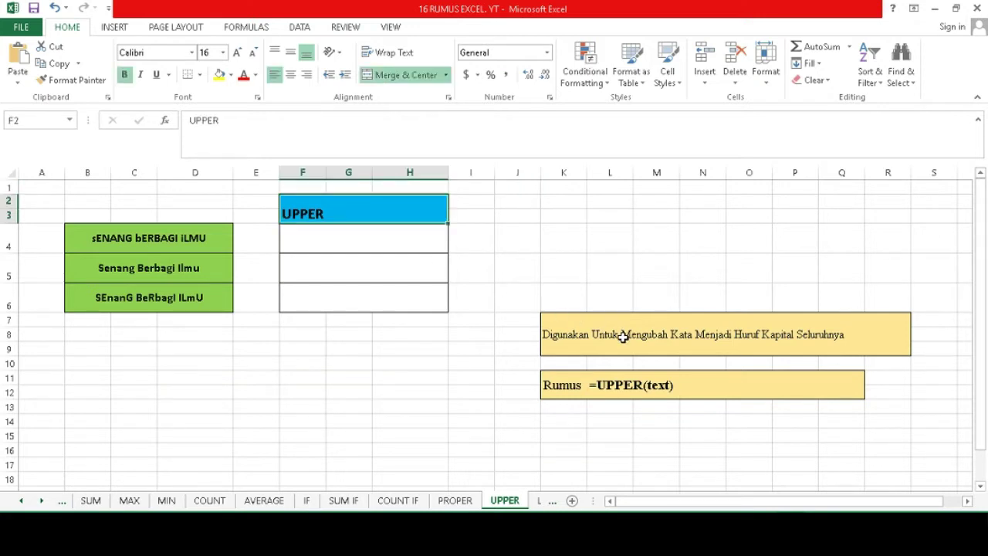
left_click(863, 342)
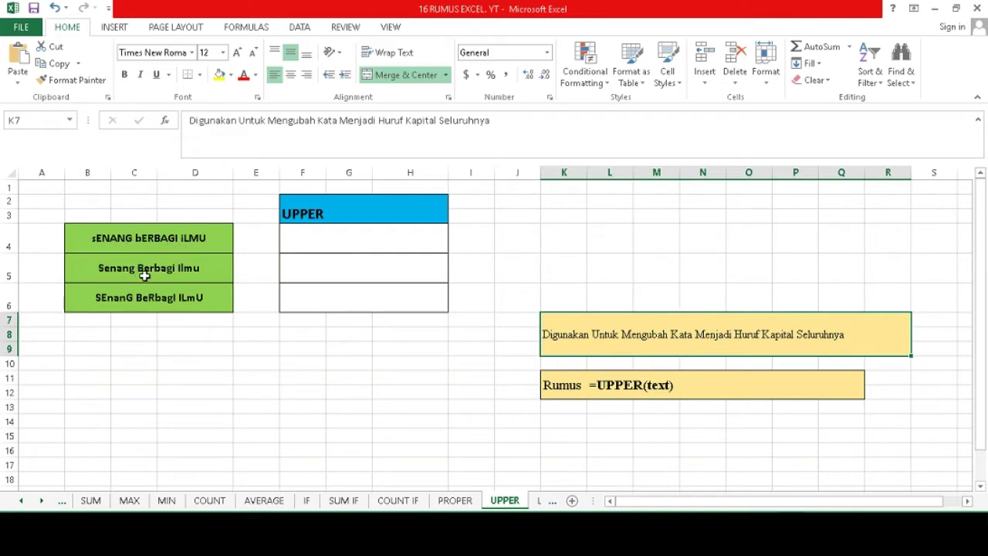
left_click(91, 272)
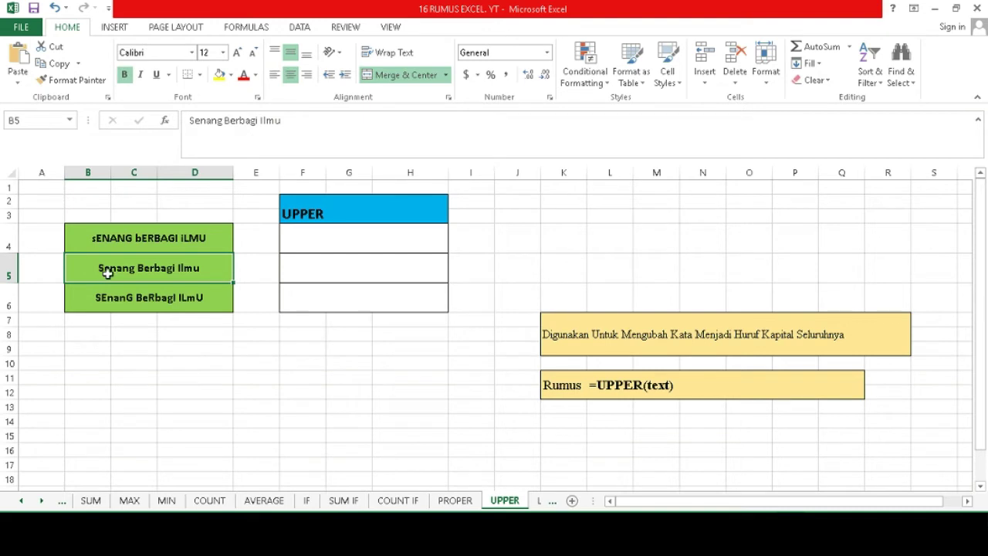
left_click(158, 301)
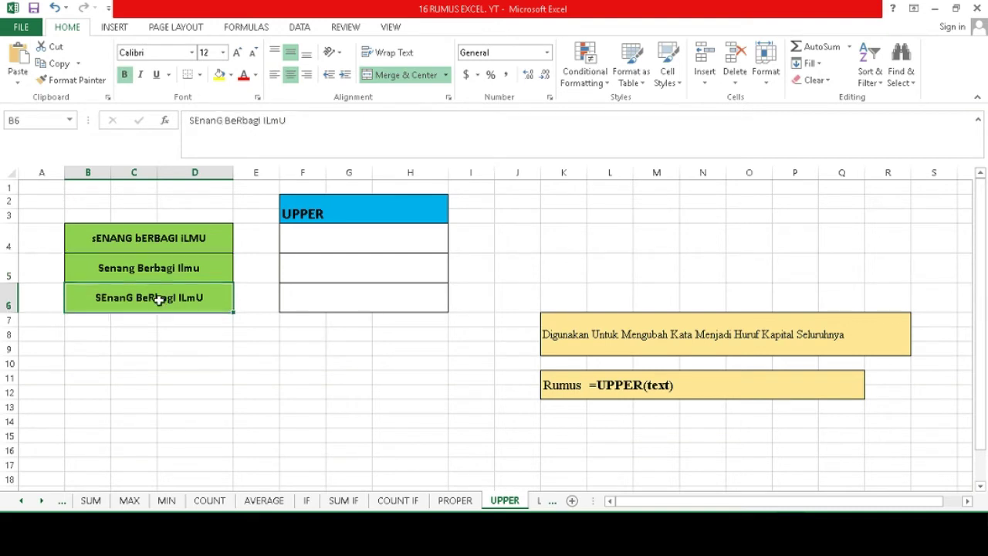
left_click(310, 244)
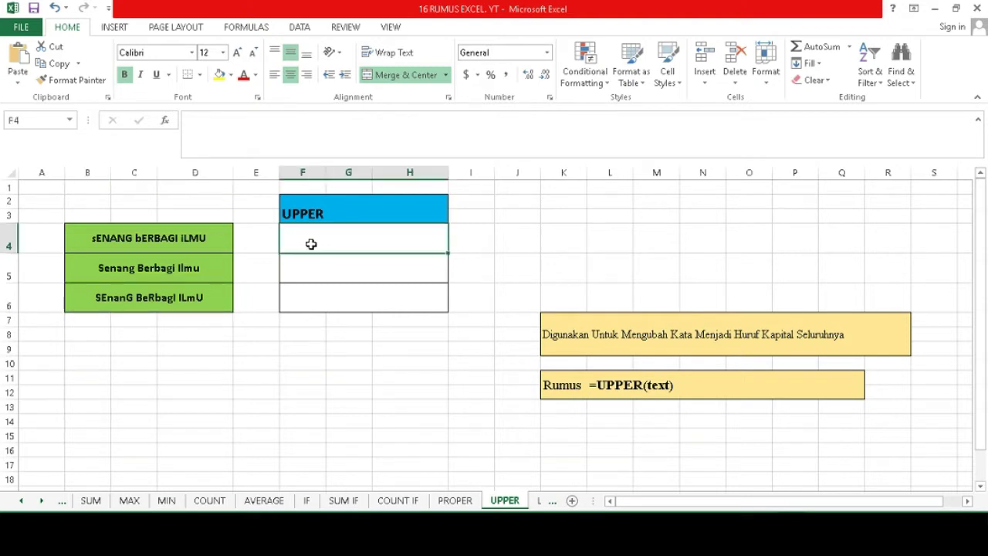
type("=UPP")
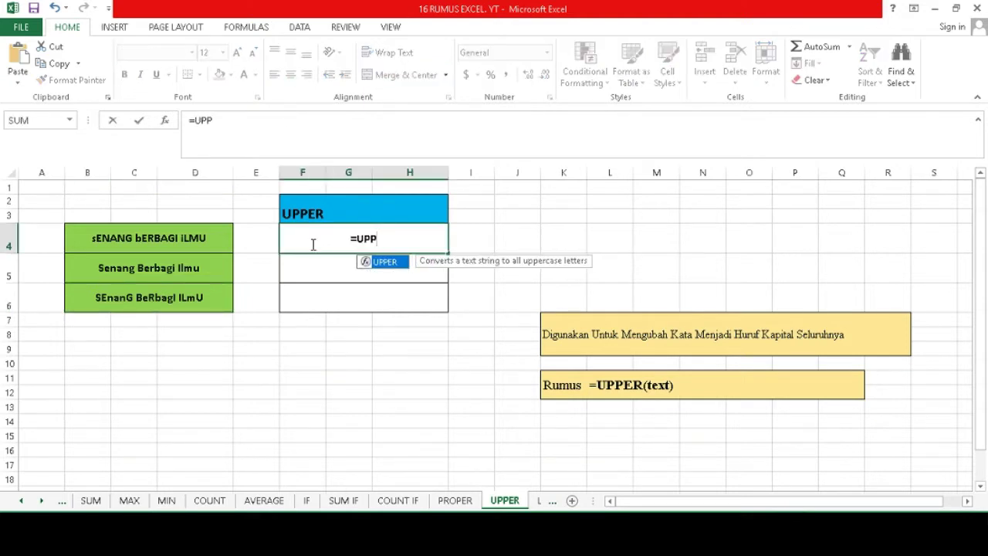
double_click(371, 263)
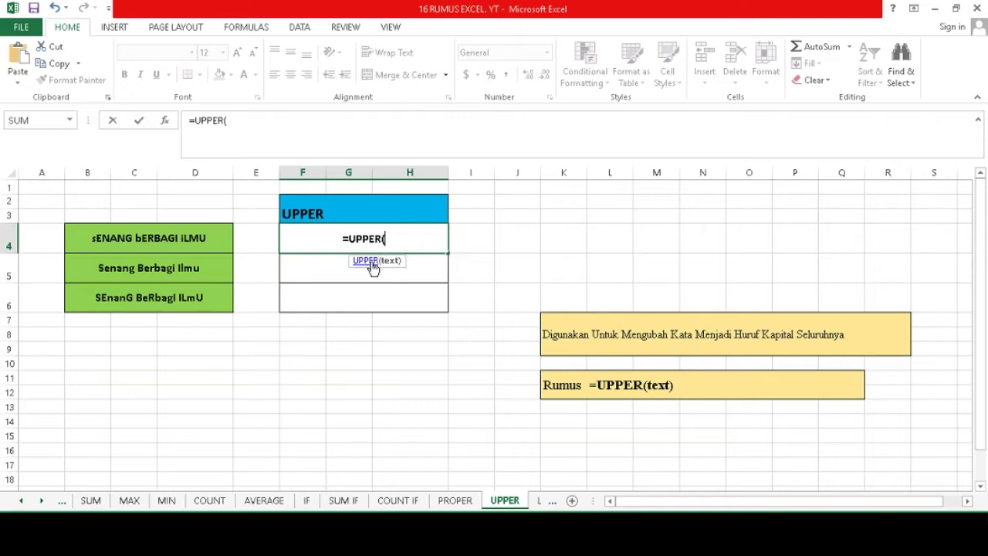
left_click(199, 235)
key("Return")
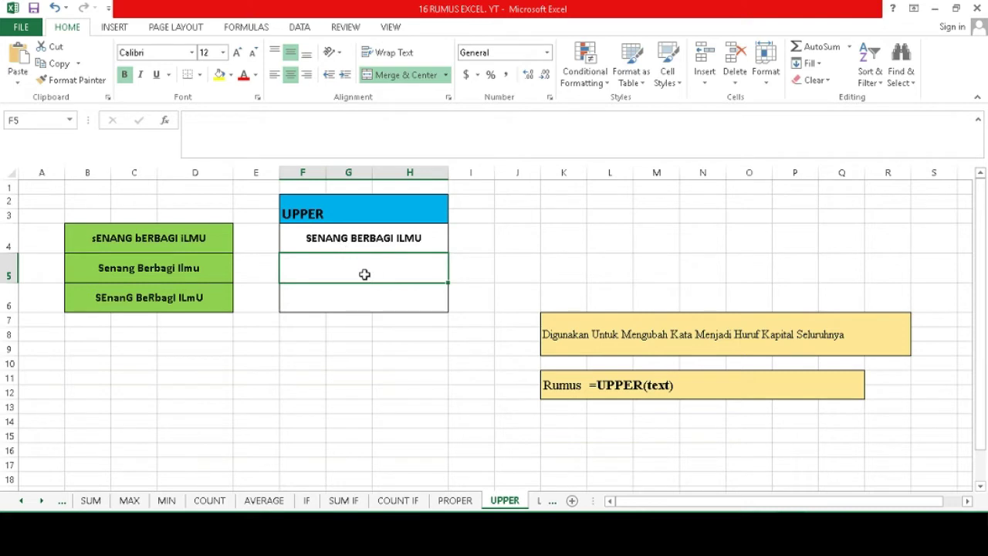
Enter an UPPER formula in cell F5 that references the text in B5.
type("=UPP")
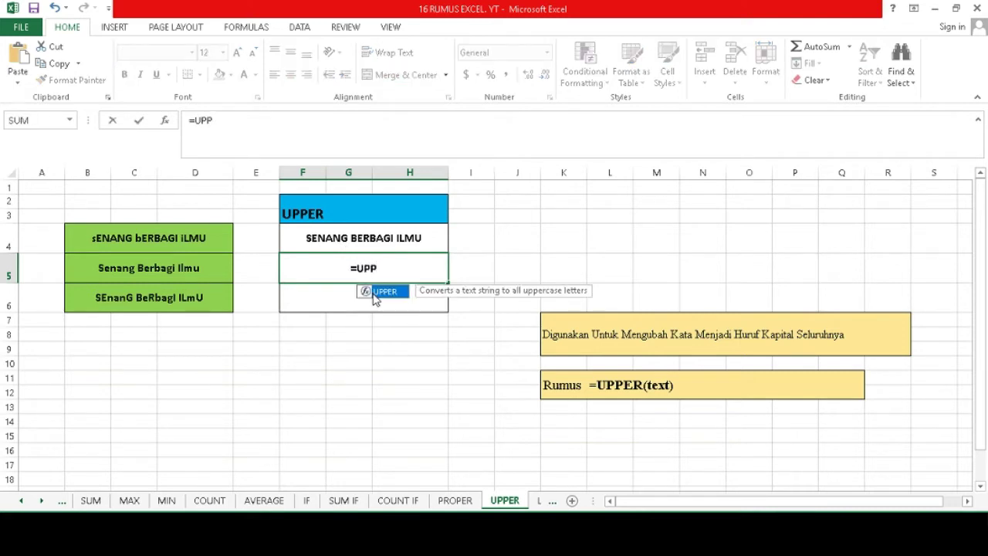
double_click(376, 291)
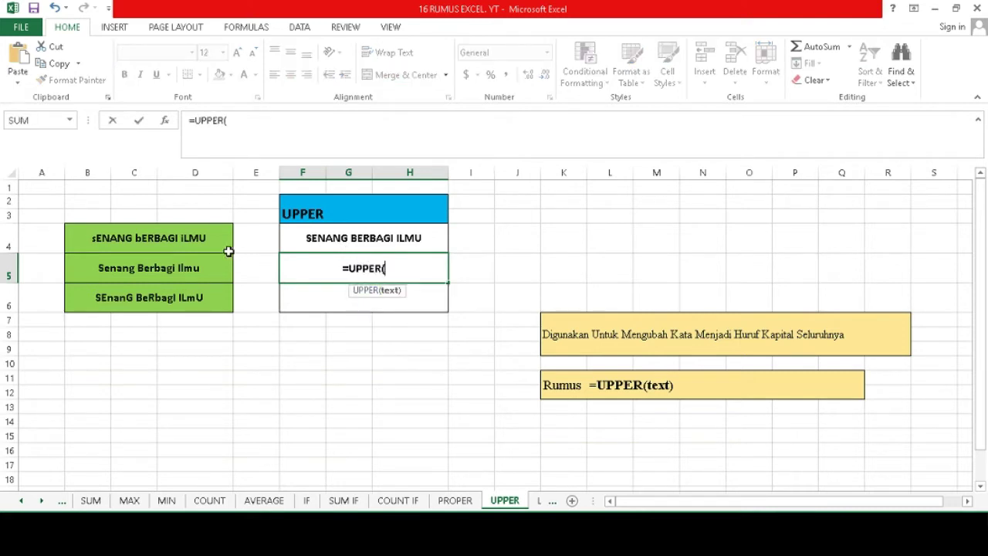
left_click(196, 270)
key("Return")
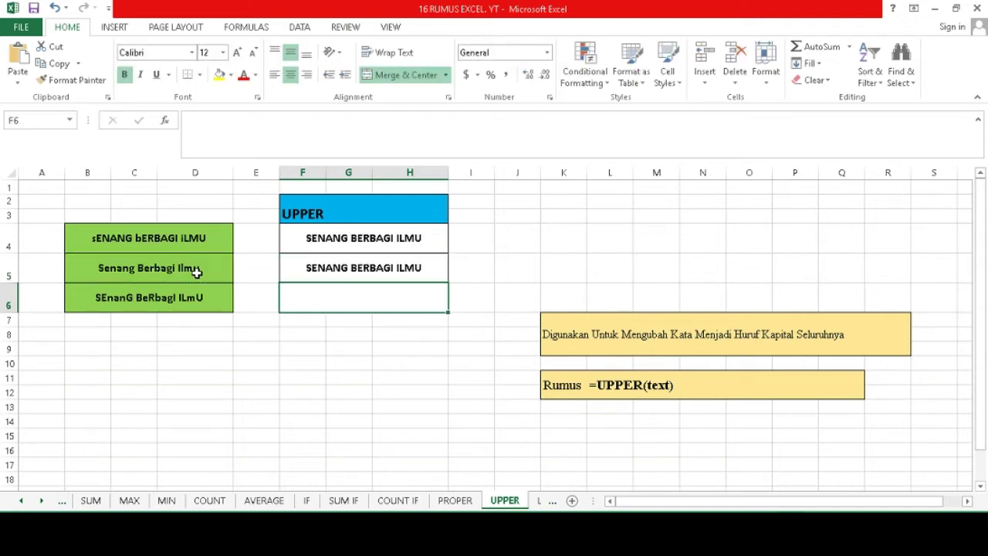
Enter an UPPER formula in cell F6 that references the mixed-case text in B6.
type("=U")
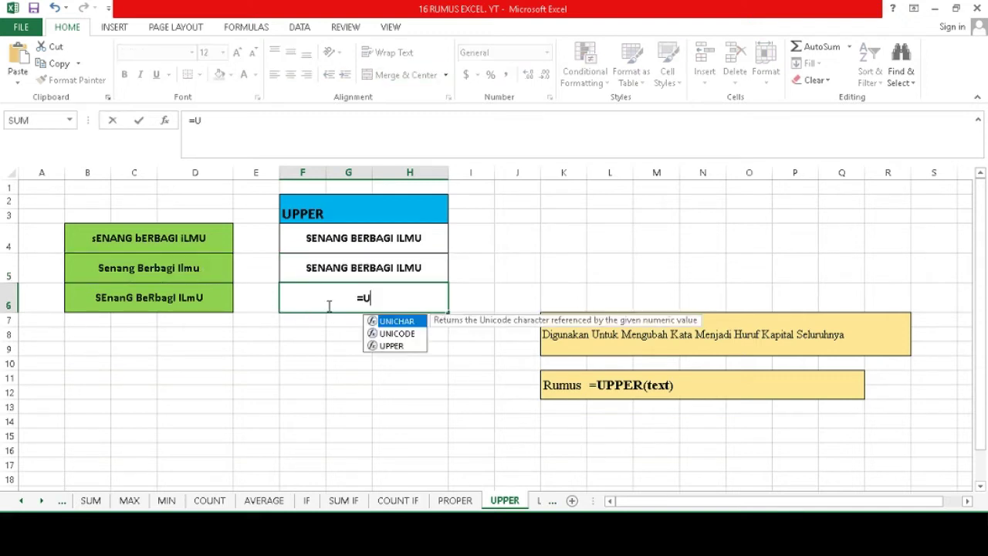
type("PP")
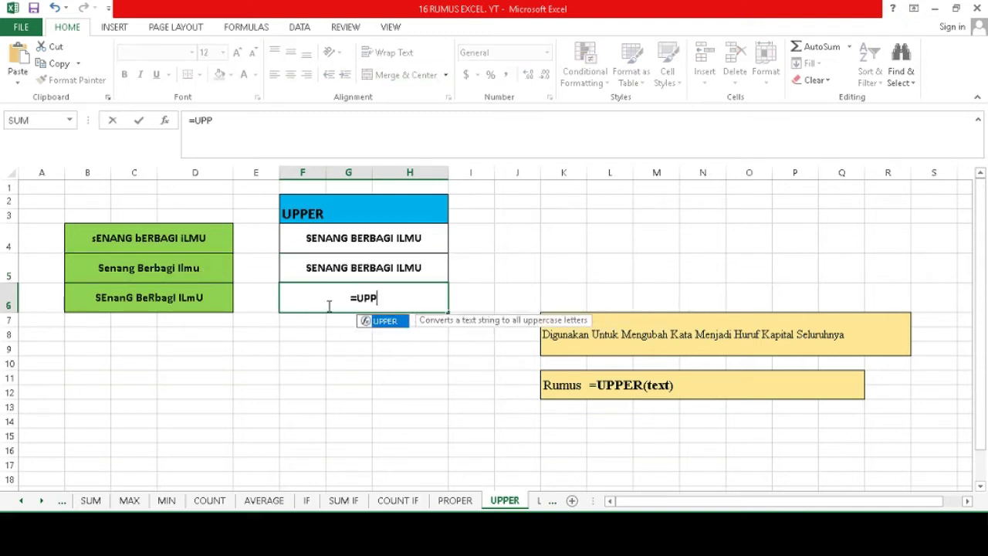
double_click(374, 323)
left_click(203, 298)
key("Return")
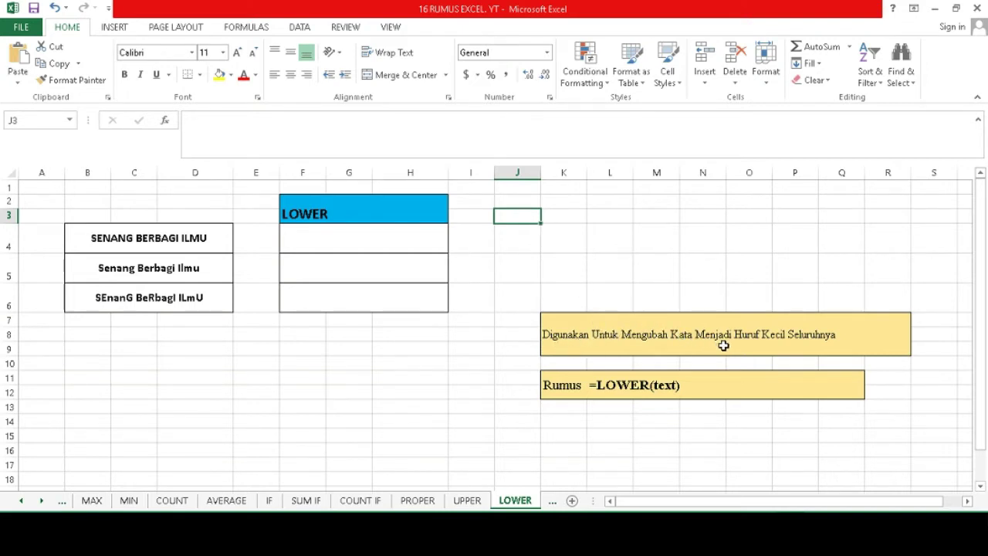
On the LOWER sheet, enter a LOWER formula in cell F4 that converts the text in B4 to all lowercase.
left_click(857, 346)
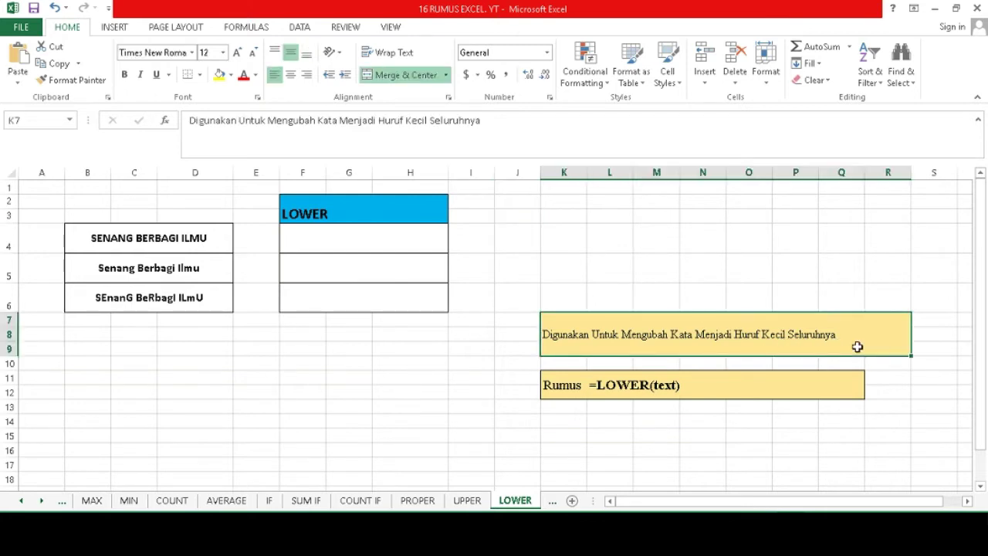
left_click(301, 244)
type("=LOWER")
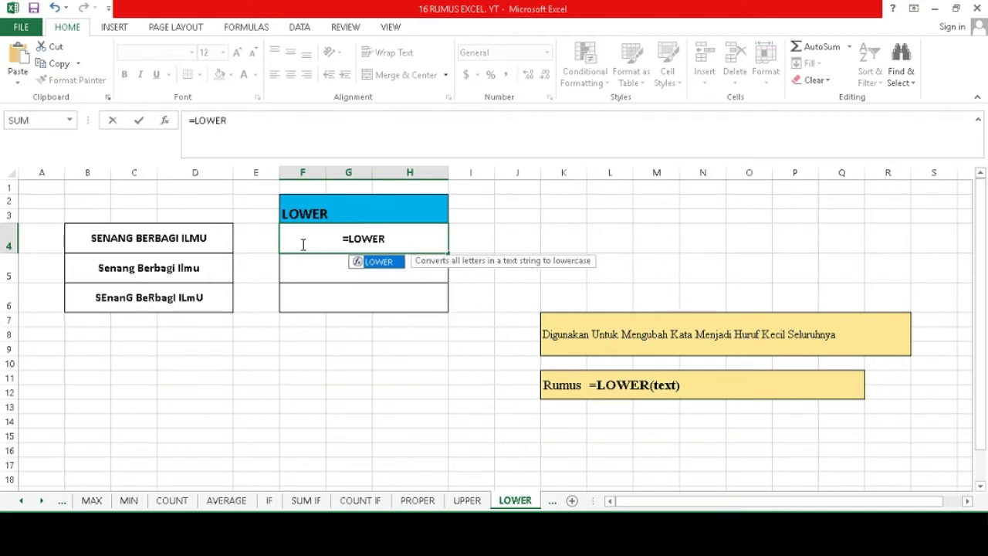
double_click(379, 263)
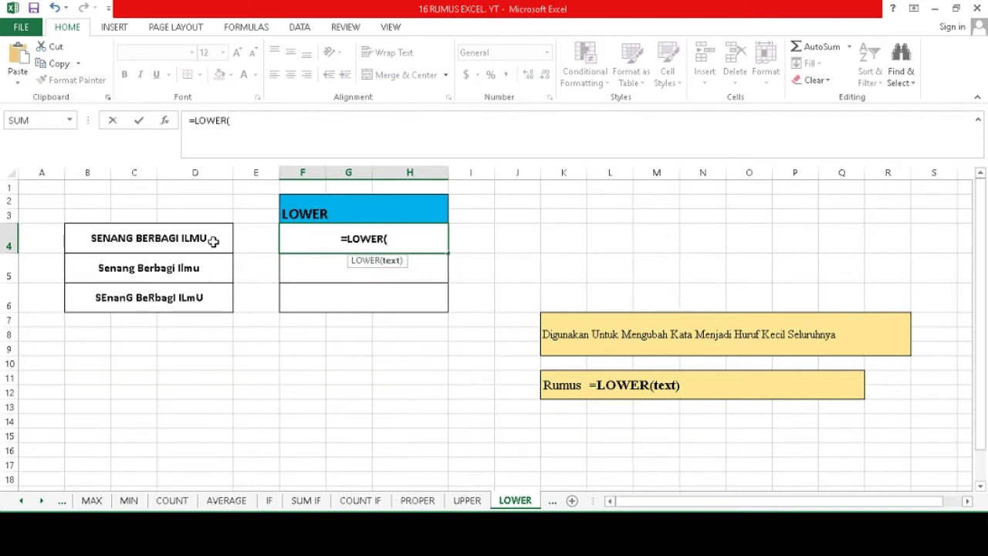
left_click(213, 242)
key("Return")
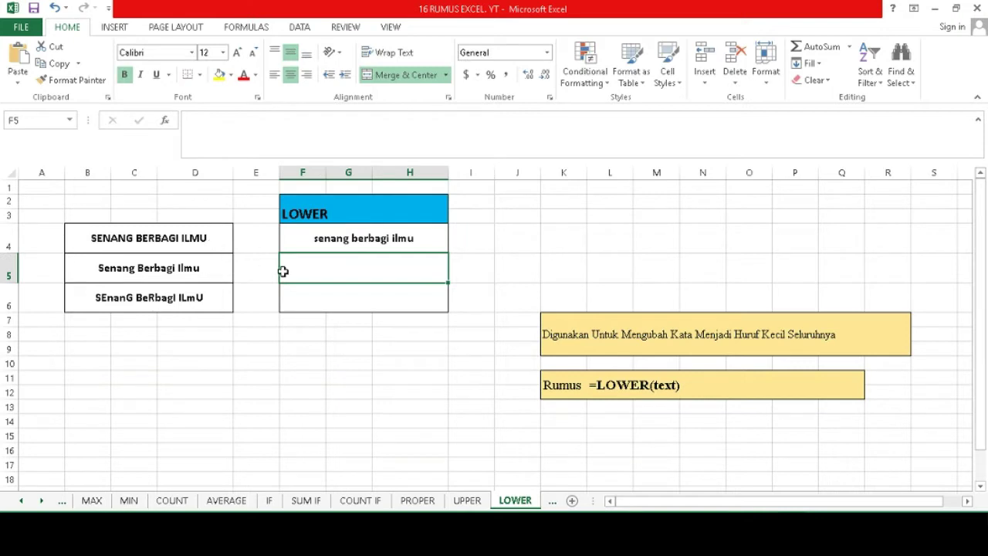
Enter a LOWER formula in cell F5 that references the text in B5.
type("=")
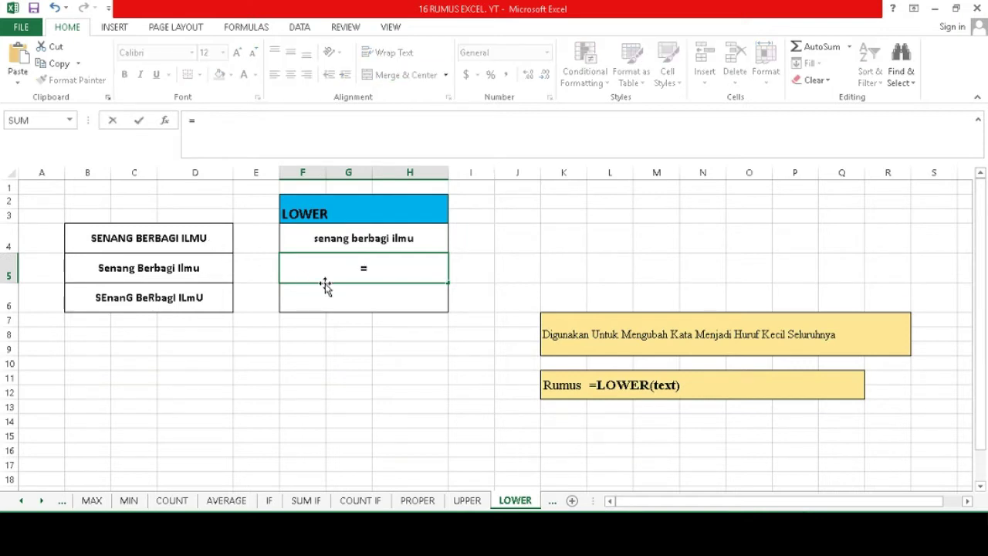
type("LOWE")
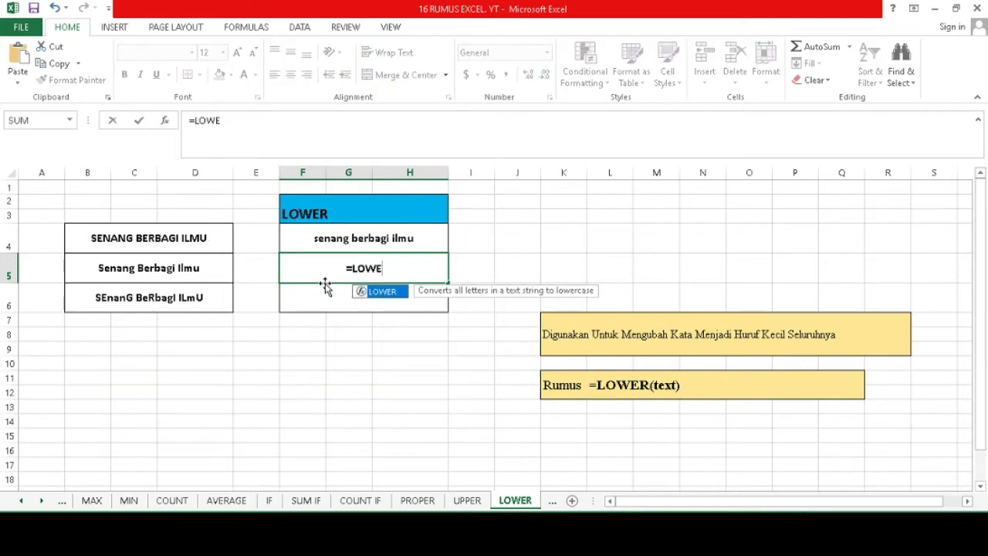
double_click(369, 292)
left_click(197, 268)
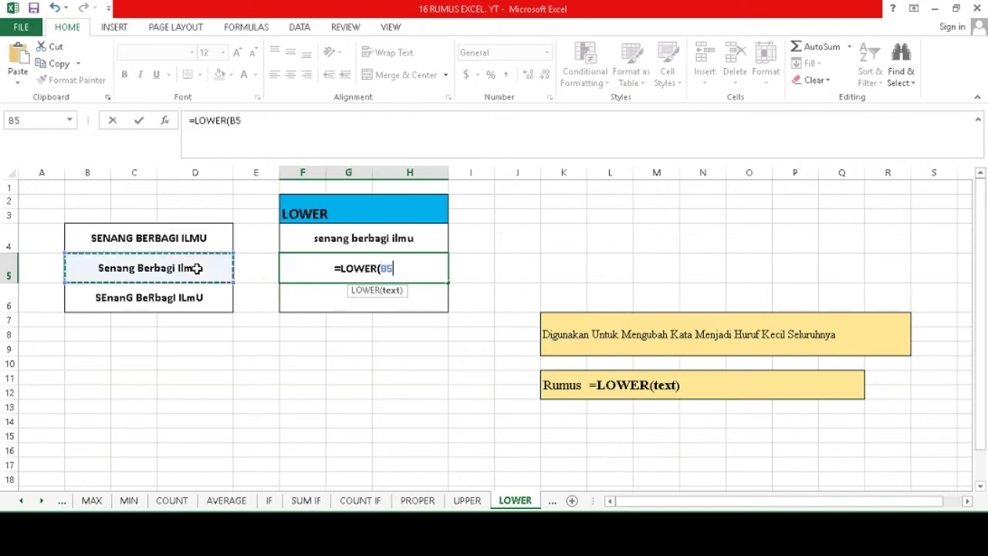
key("Return")
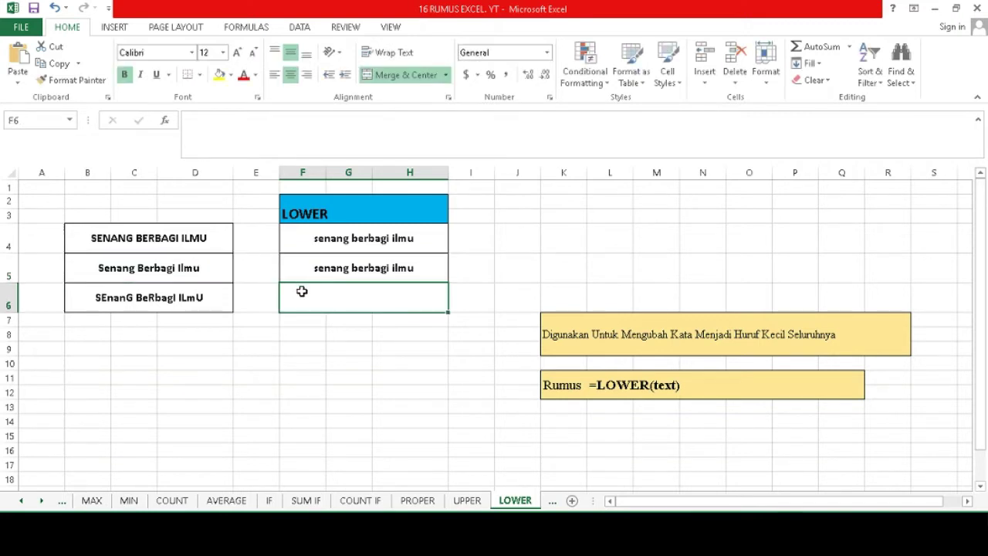
Enter a LOWER formula in cell F6 that references the mixed-case text in B6.
type("=LO")
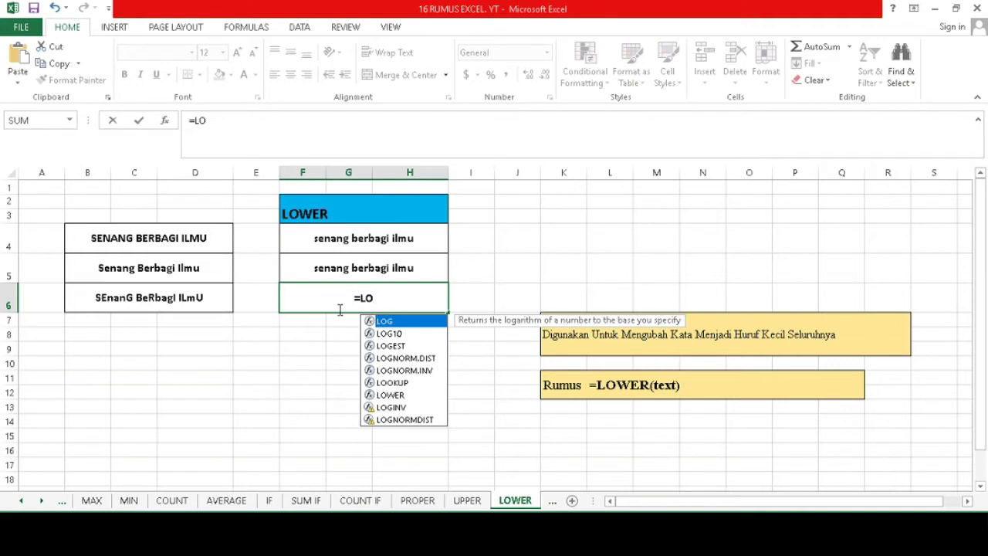
double_click(394, 395)
left_click(188, 298)
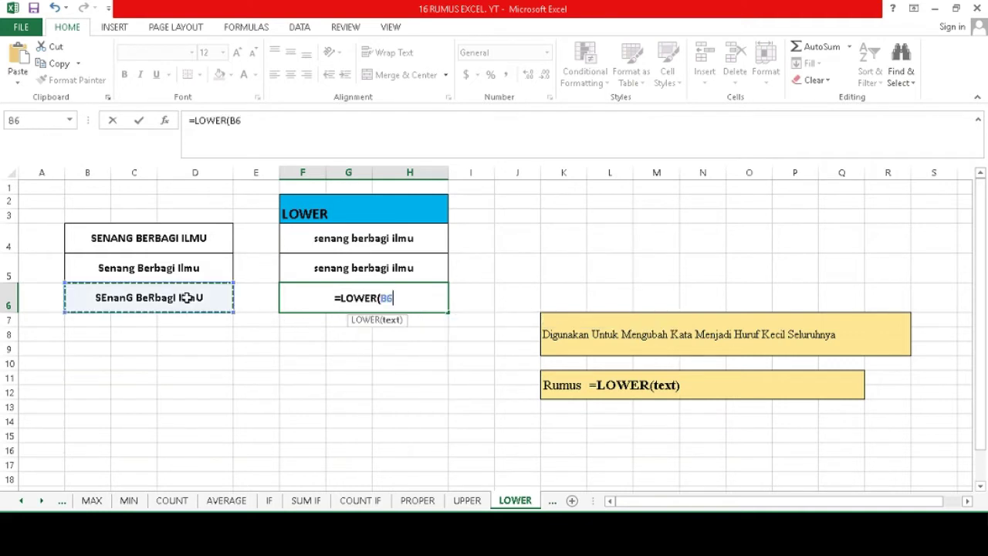
key("Return")
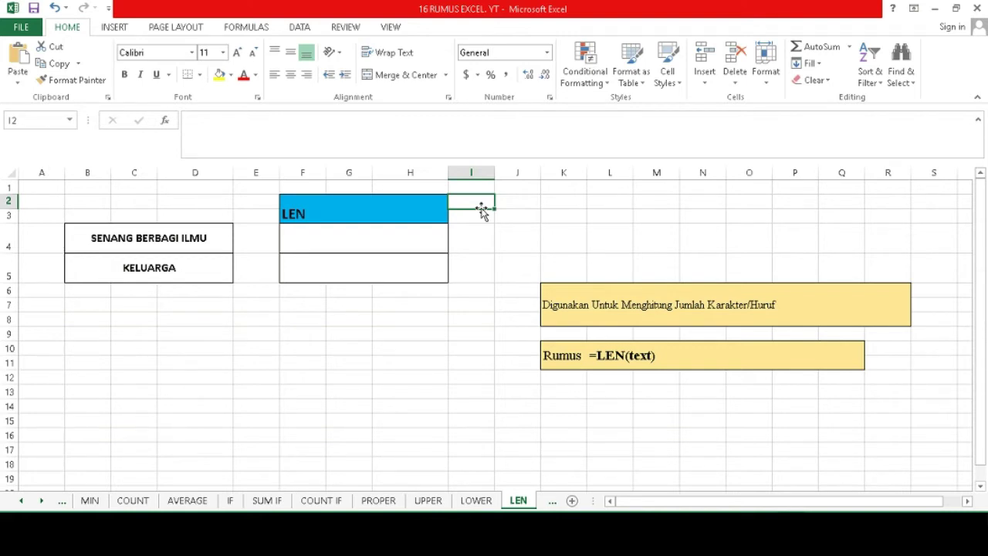
On the LEN sheet, enter a LEN formula in cell F4 that counts the characters of the text in B4.
left_click(403, 208)
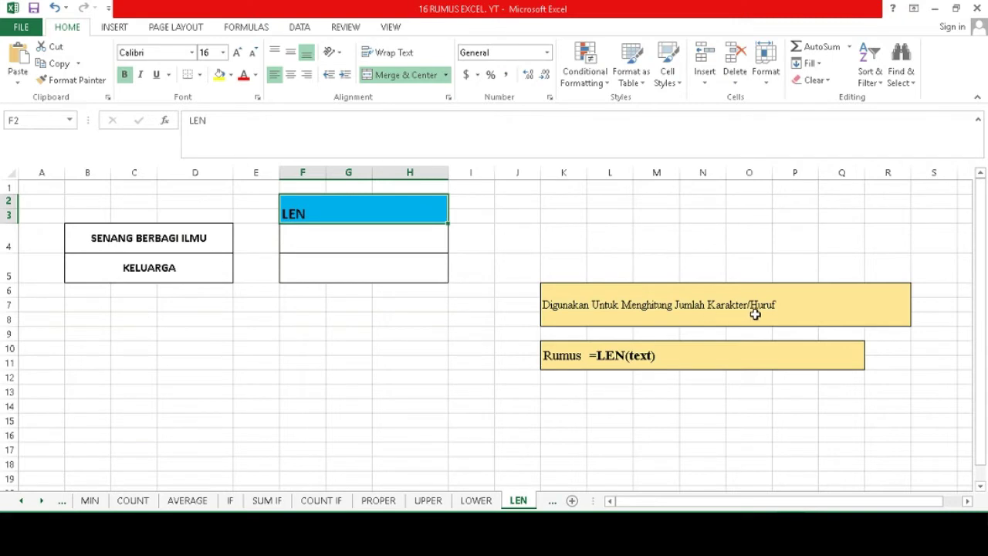
left_click(806, 314)
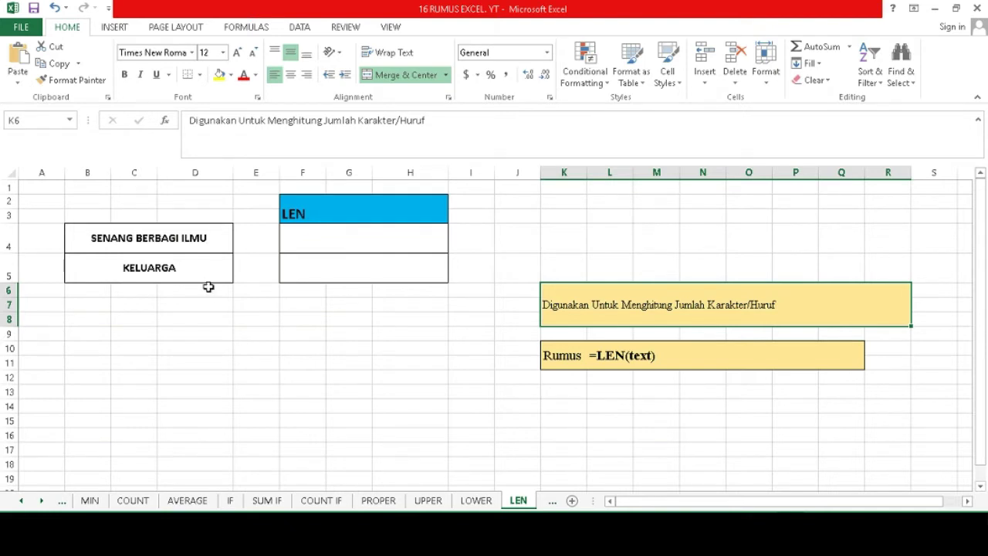
left_click(303, 238)
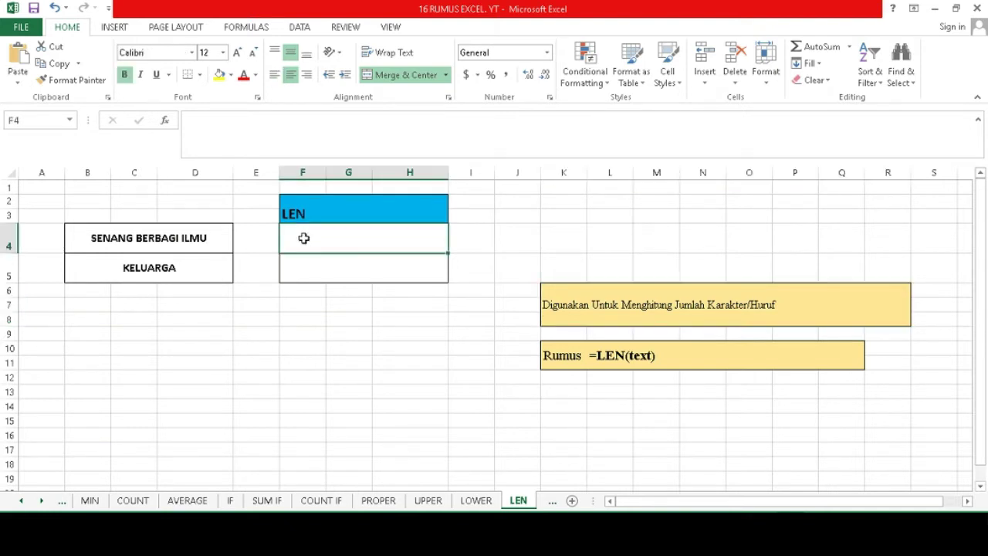
type("=LEN")
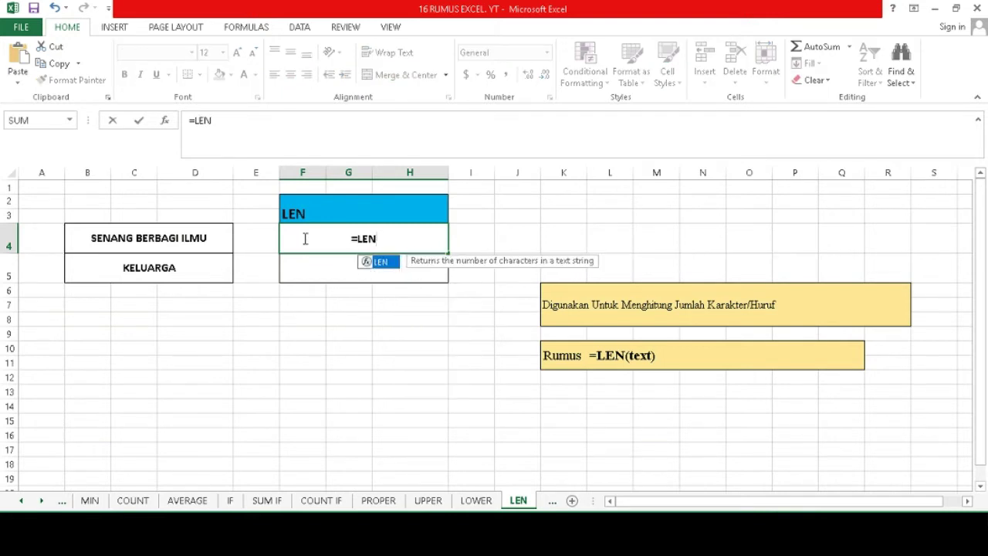
double_click(380, 262)
left_click(206, 240)
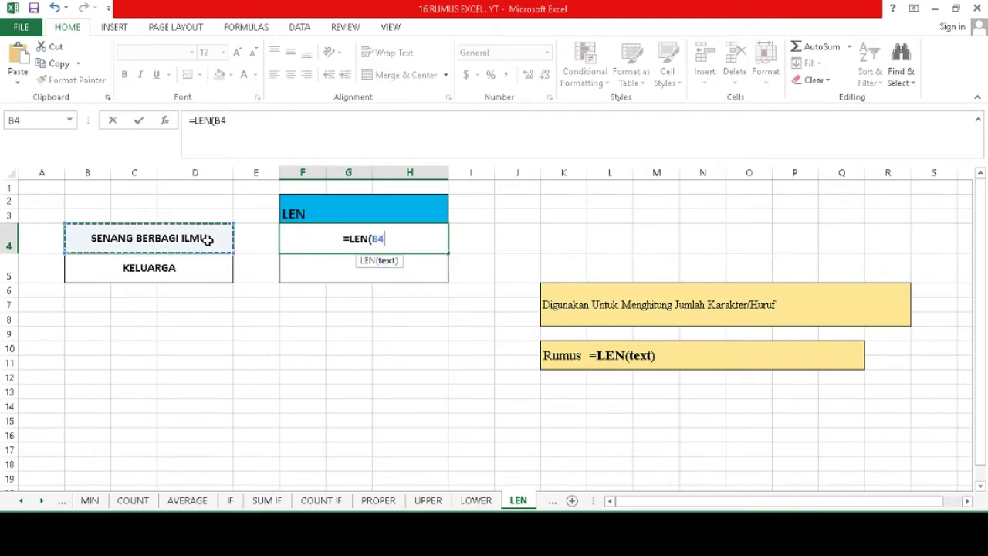
key("Return")
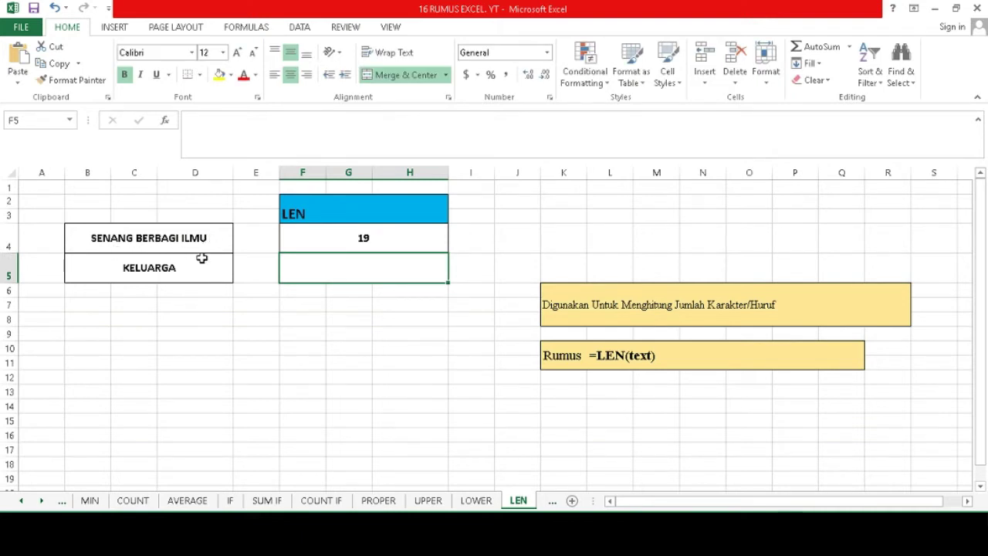
Enter a LEN formula in cell F5 that counts the characters of the word KELUARGA in B5.
double_click(355, 266)
type("=LE")
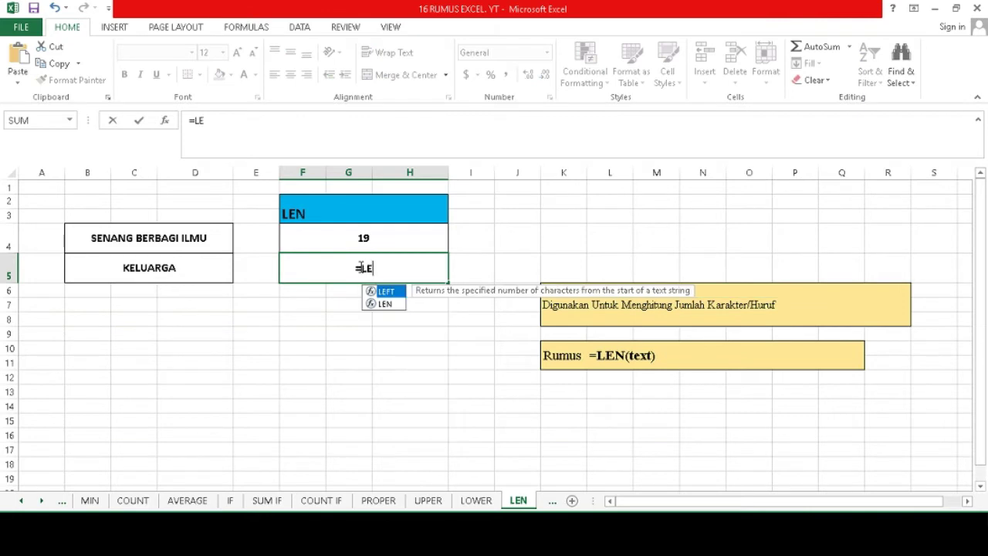
key("Tab")
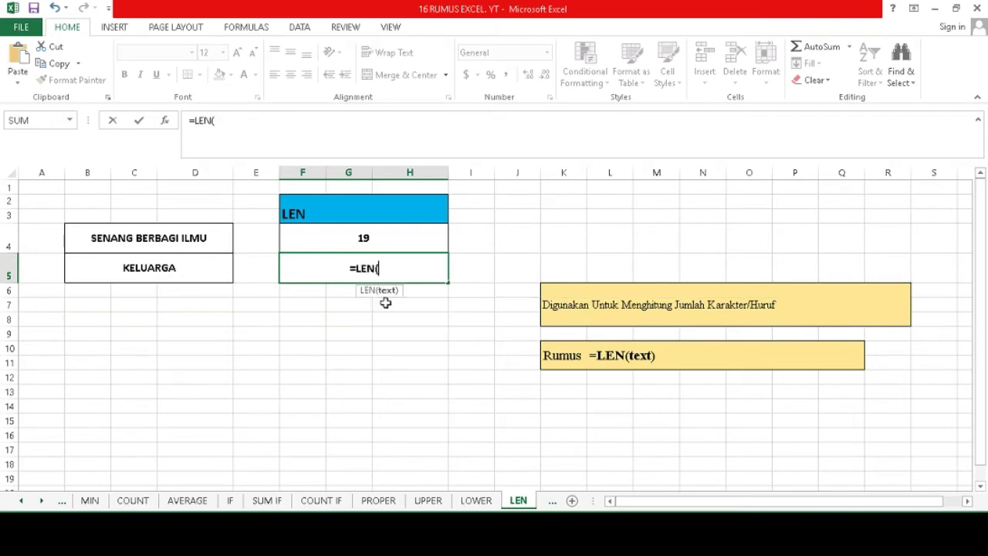
left_click(185, 271)
key("Return")
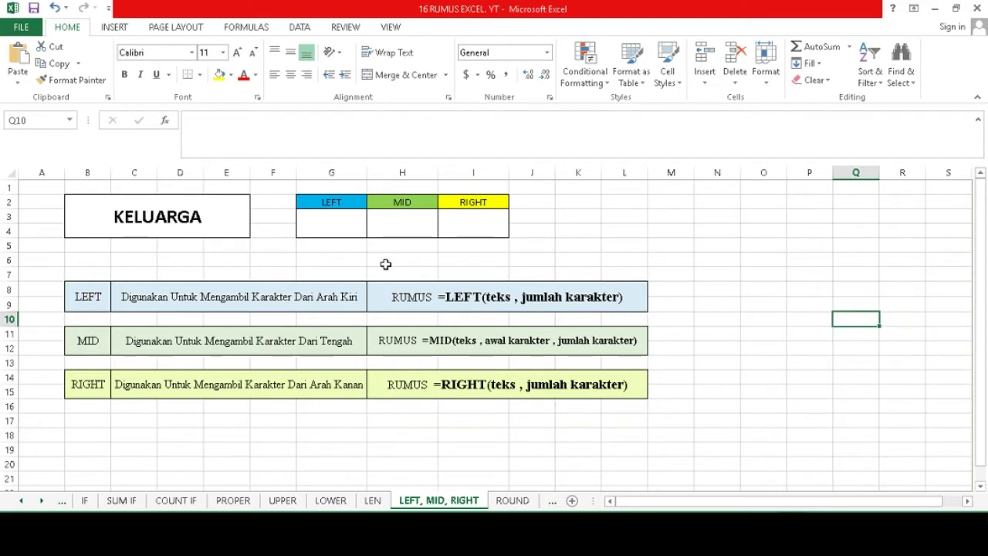
On the LEFT, MID, RIGHT sheet, enter a LEFT formula in cell G3 that extracts the first 3 characters of KELUARGA in B2.
left_click(230, 218)
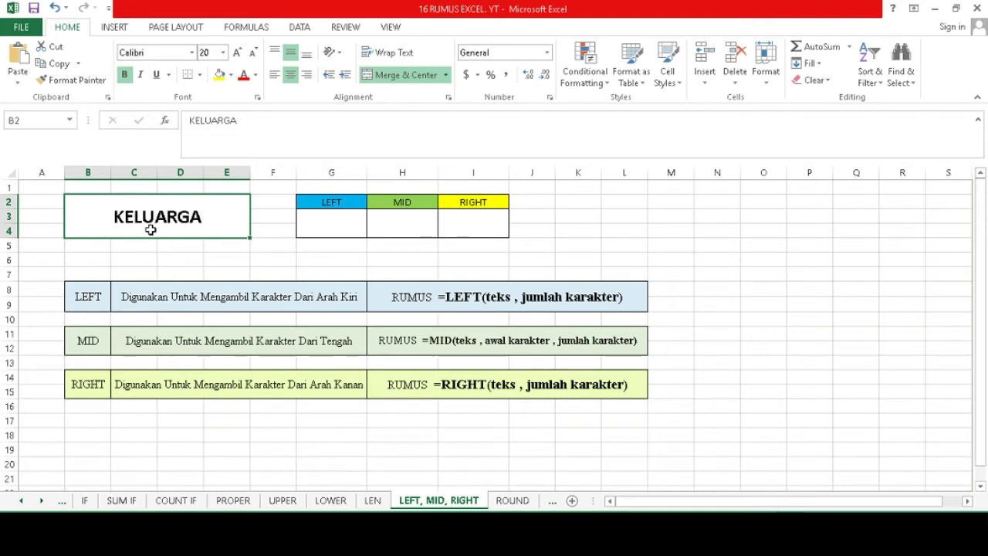
left_click(382, 231)
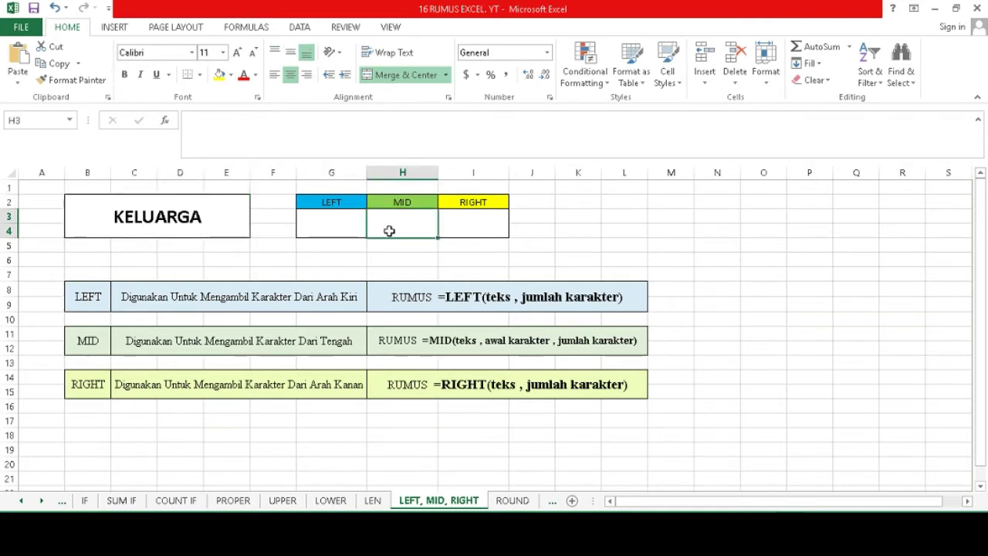
left_click(175, 224)
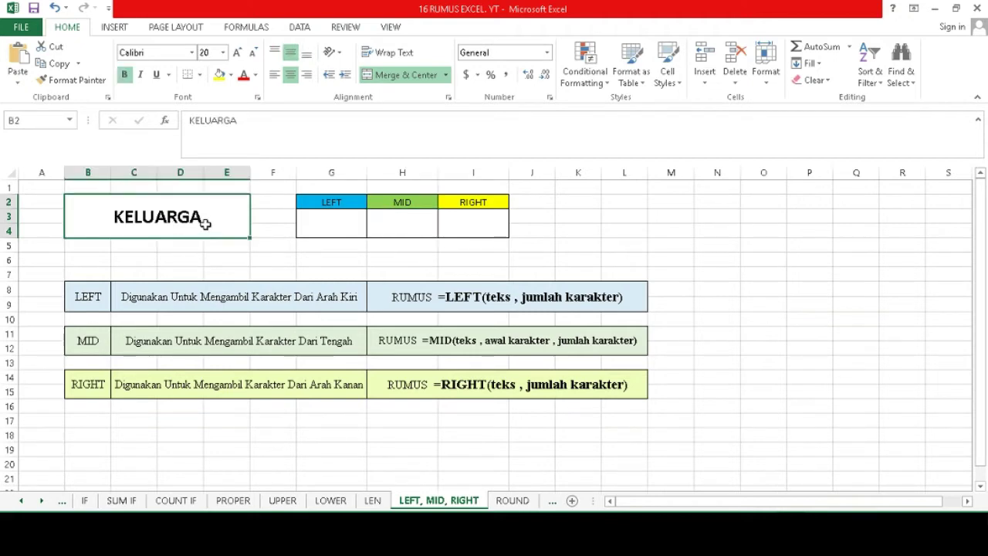
left_click(469, 229)
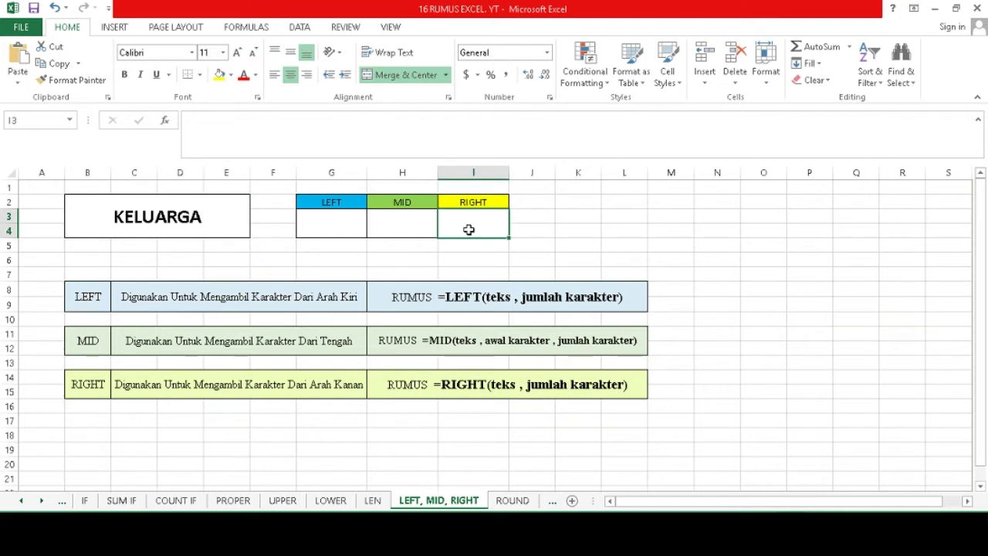
left_click(319, 224)
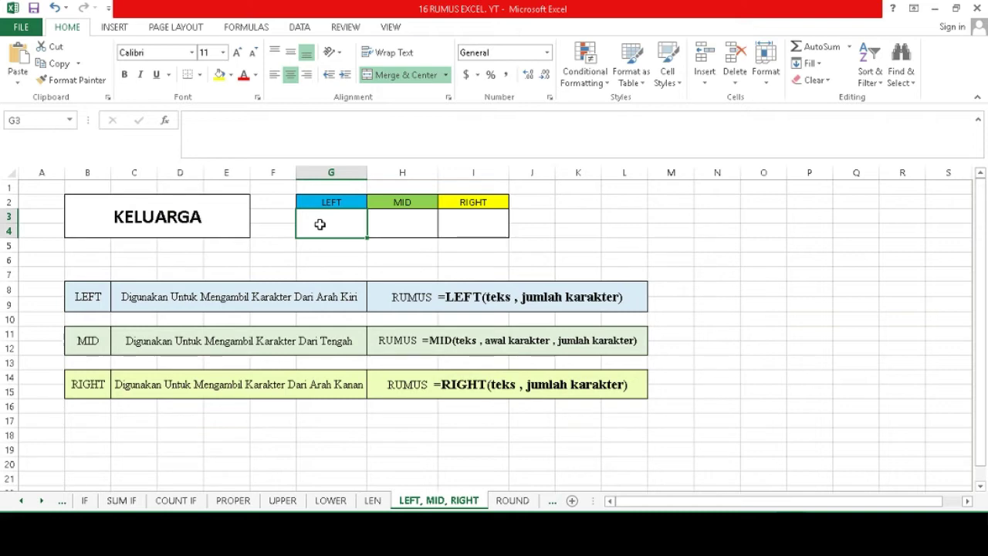
type("=LEFT")
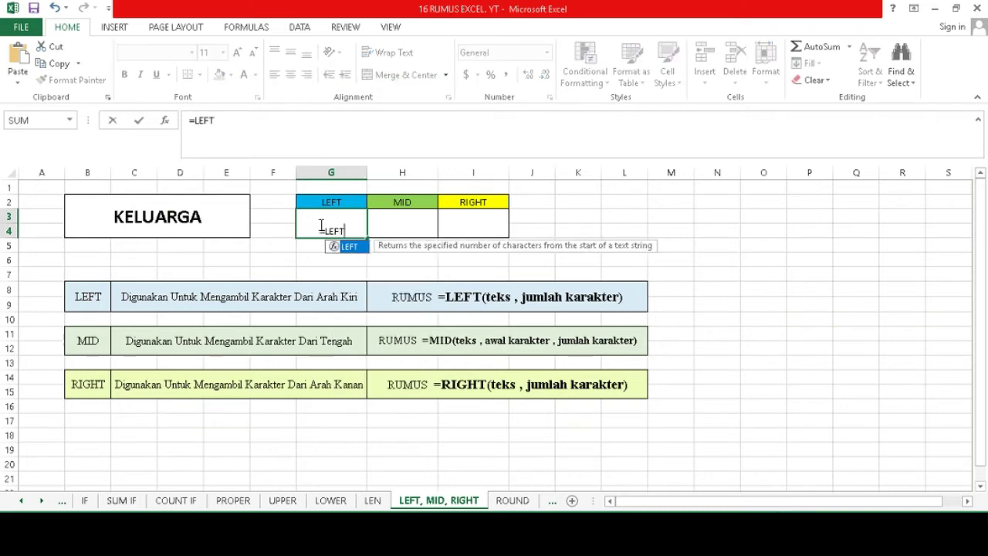
double_click(349, 247)
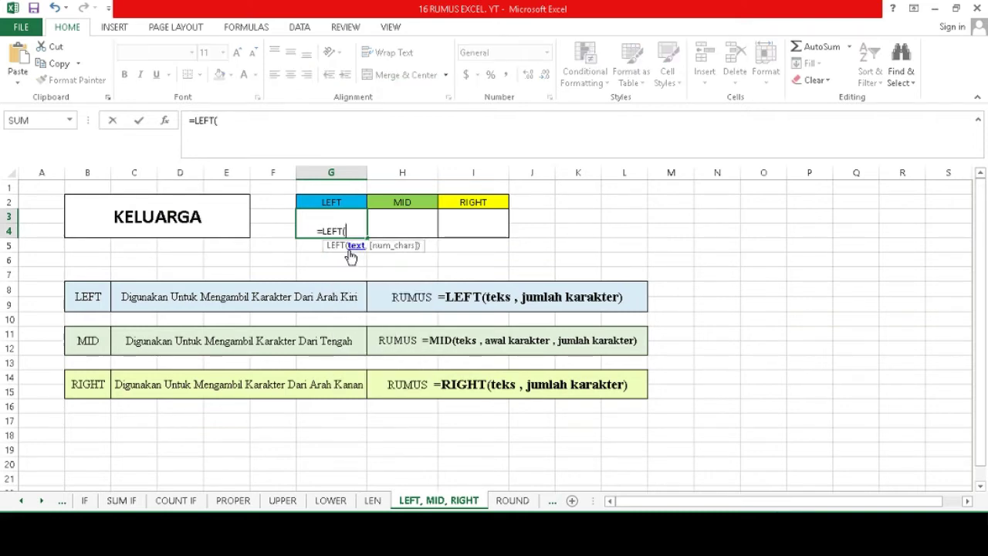
left_click(232, 222)
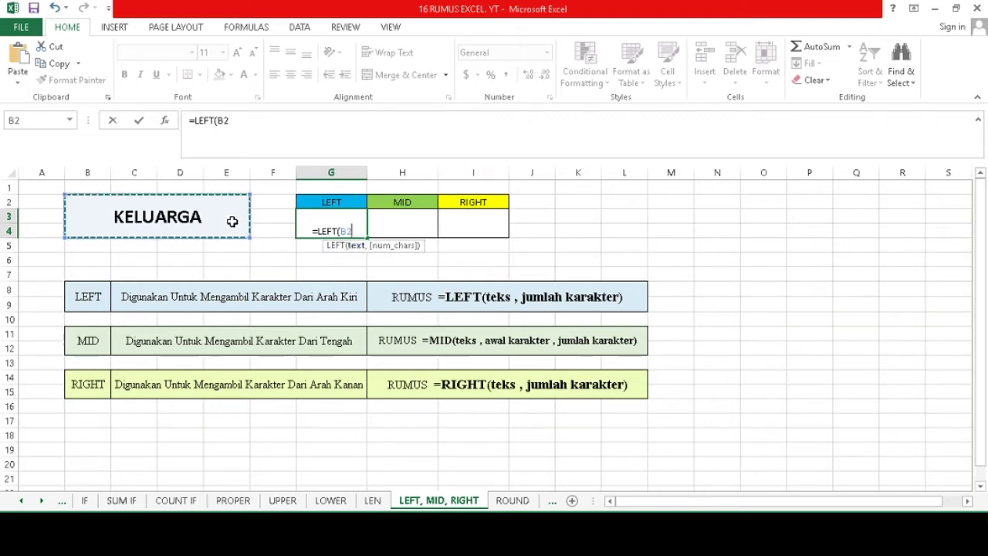
type(",")
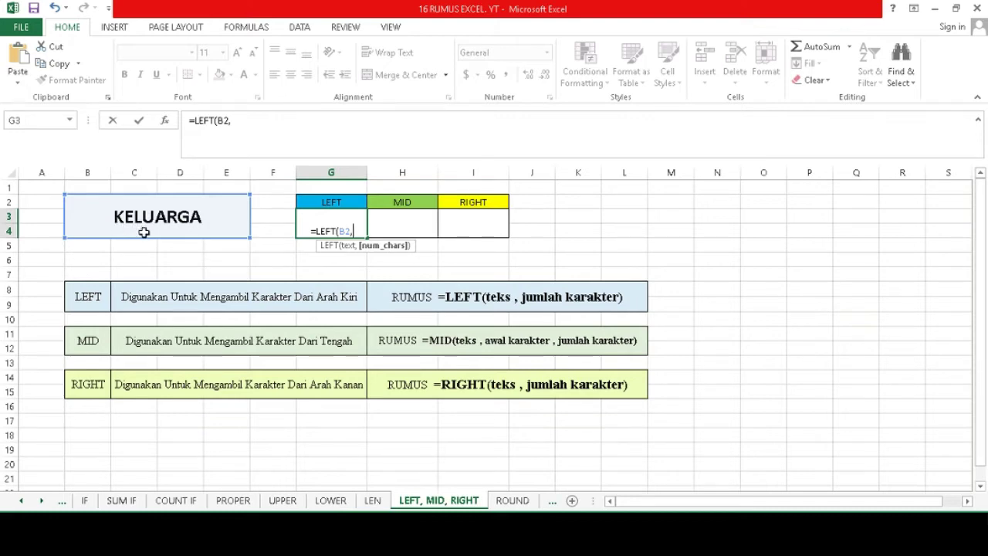
type("3")
key("Return")
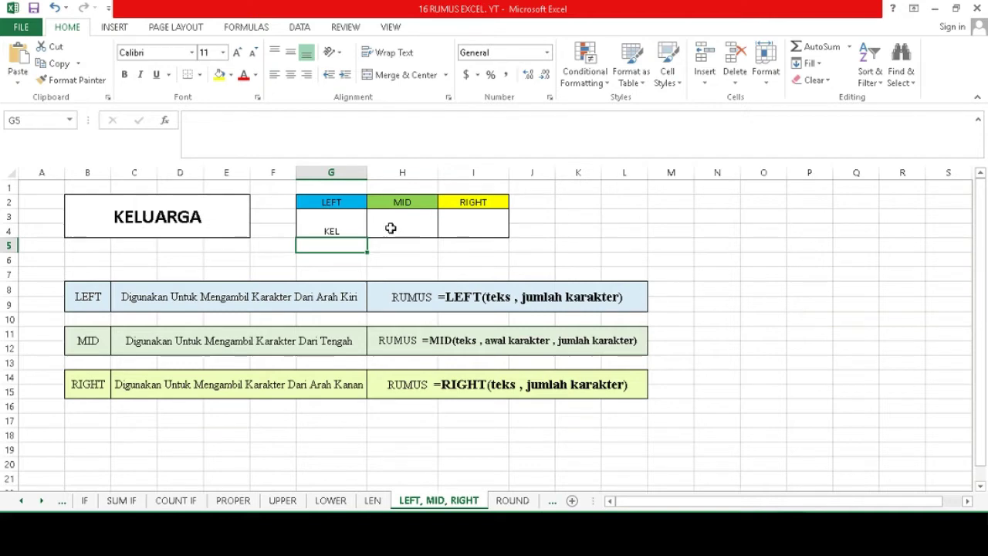
Enter a RIGHT formula in cell I3 that extracts the last 4 characters of KELUARGA in B2.
left_click(482, 224)
type("=")
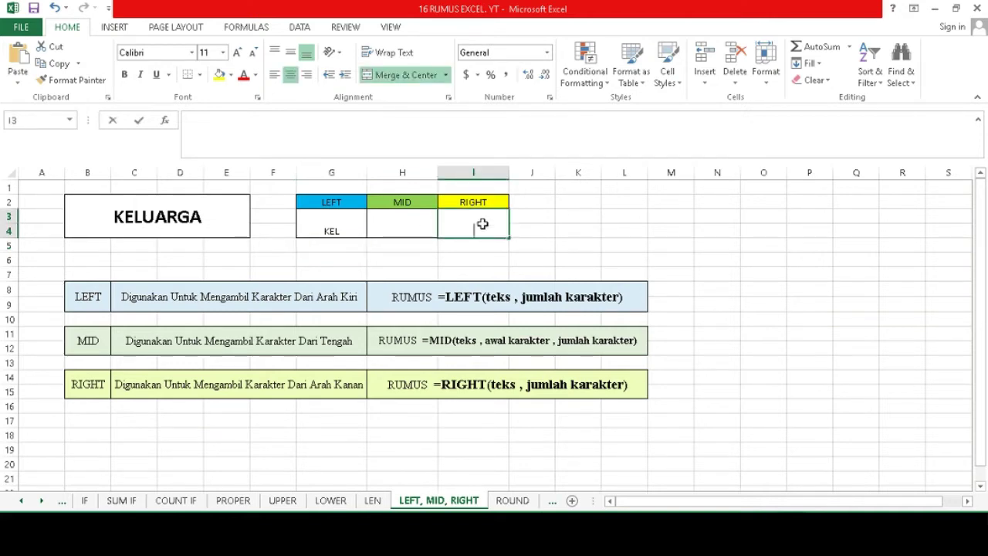
type("RIGHT")
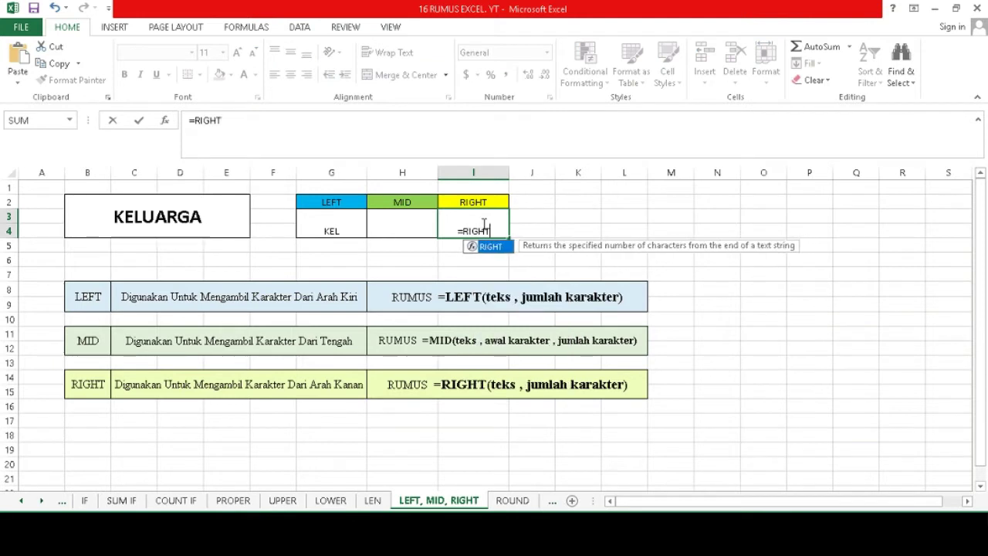
double_click(498, 248)
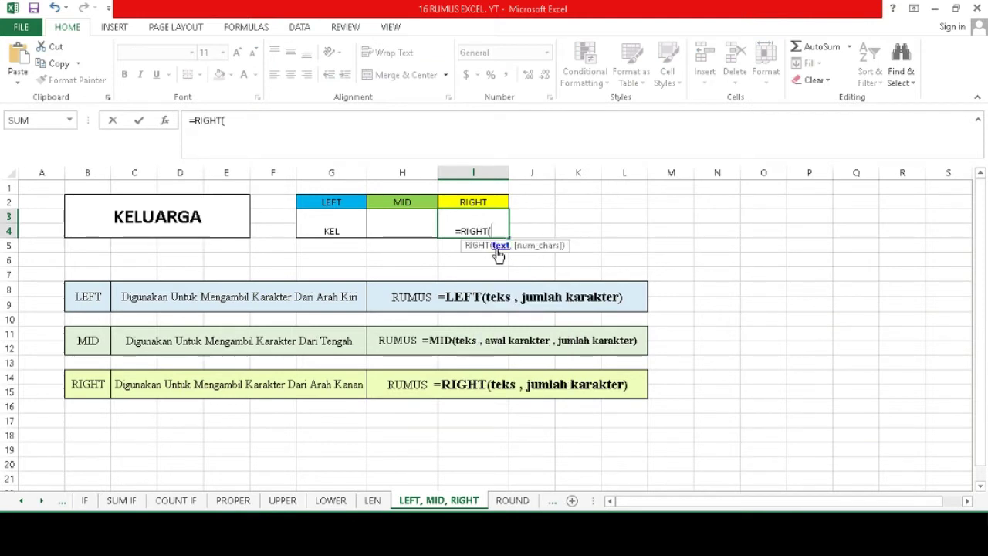
left_click(204, 226)
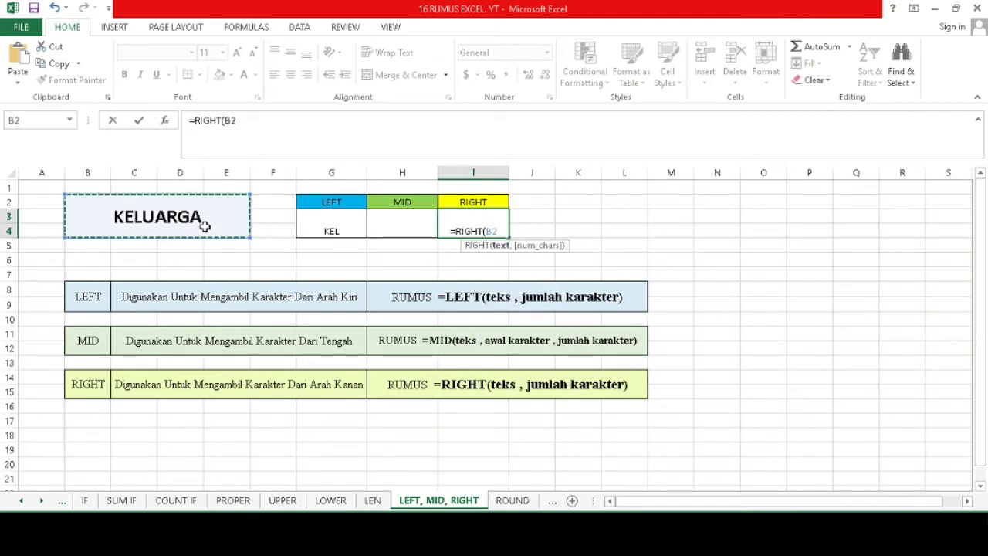
type(",")
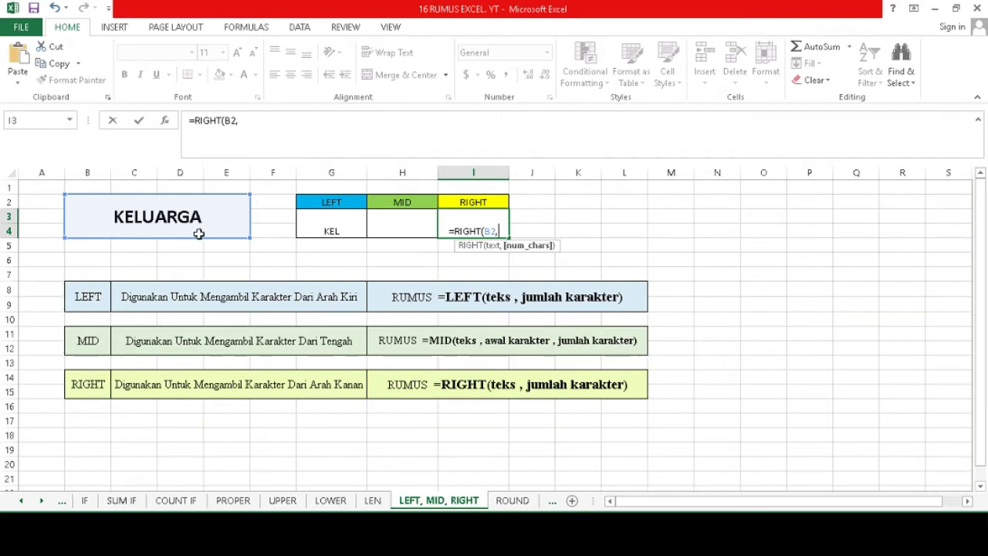
type("4")
key("Return")
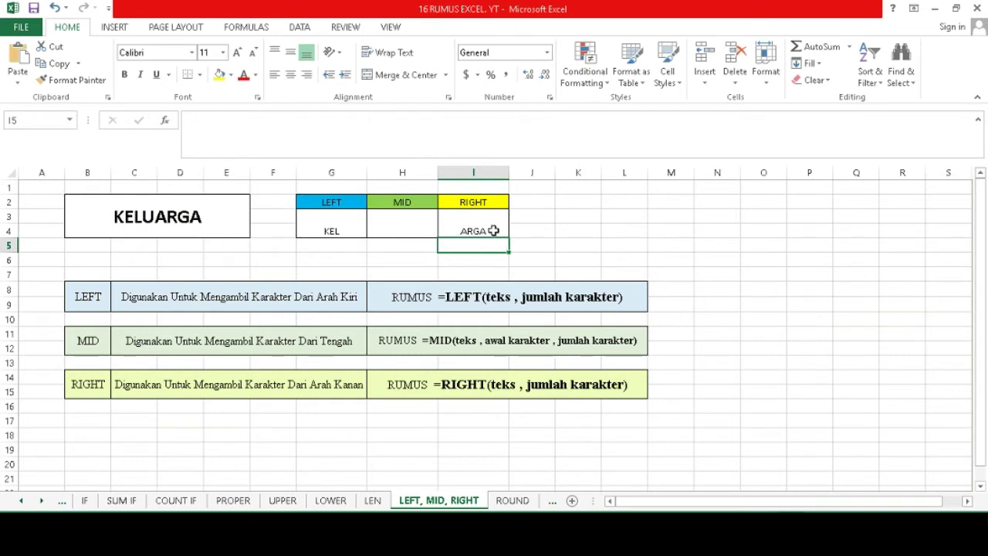
Enter a MID formula in cell H3 that extracts 4 characters of KELUARGA in B2, starting at character 3.
left_click(404, 225)
type("=M")
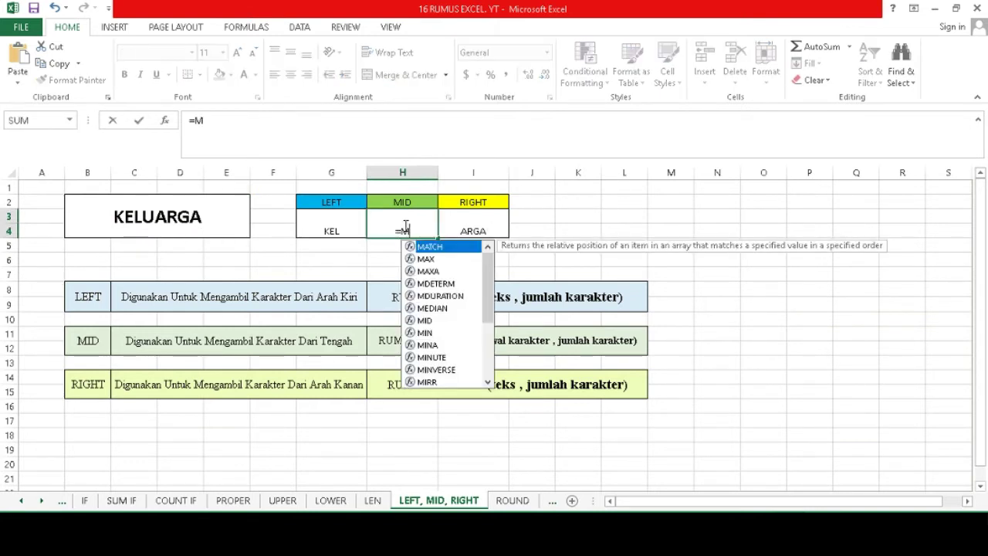
type("ID")
double_click(414, 247)
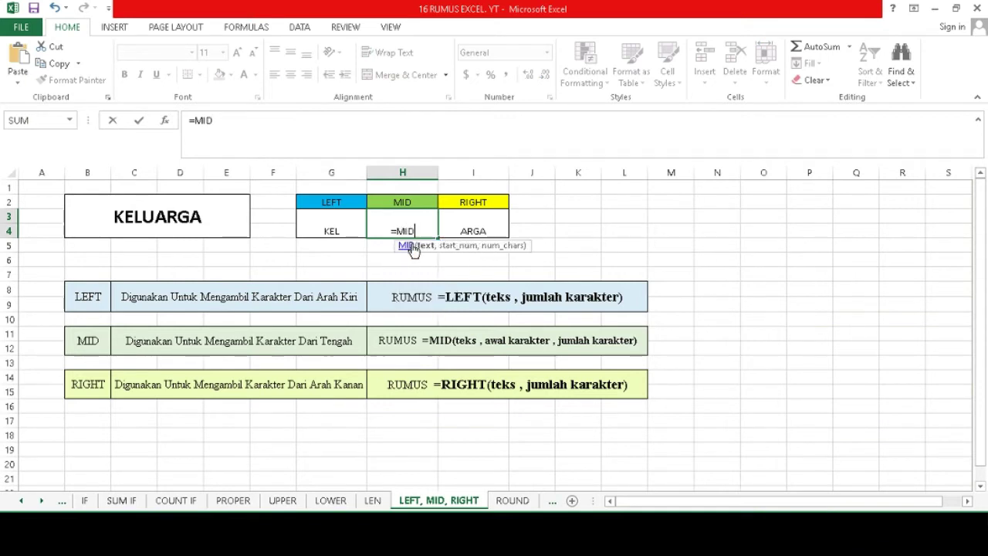
left_click(210, 219)
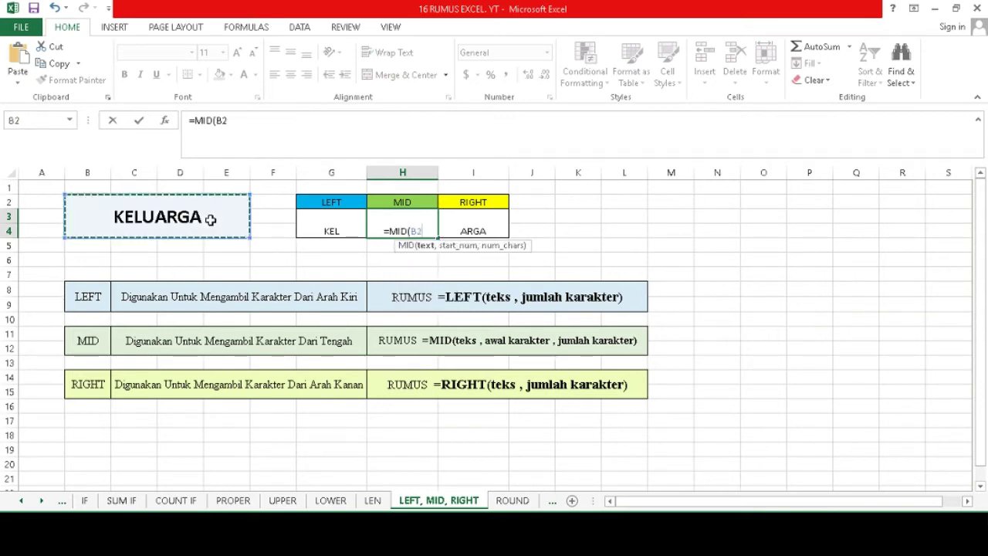
type(",")
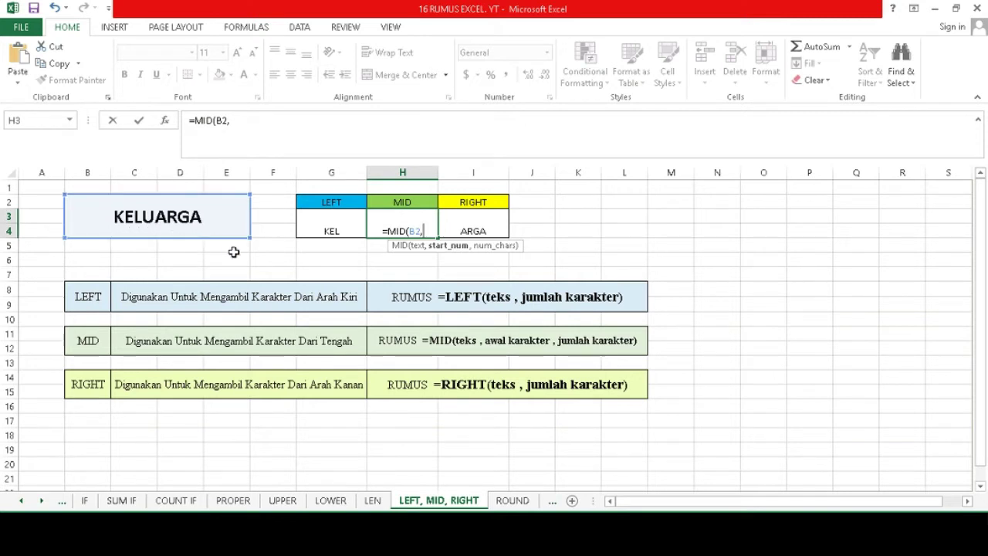
type("3,")
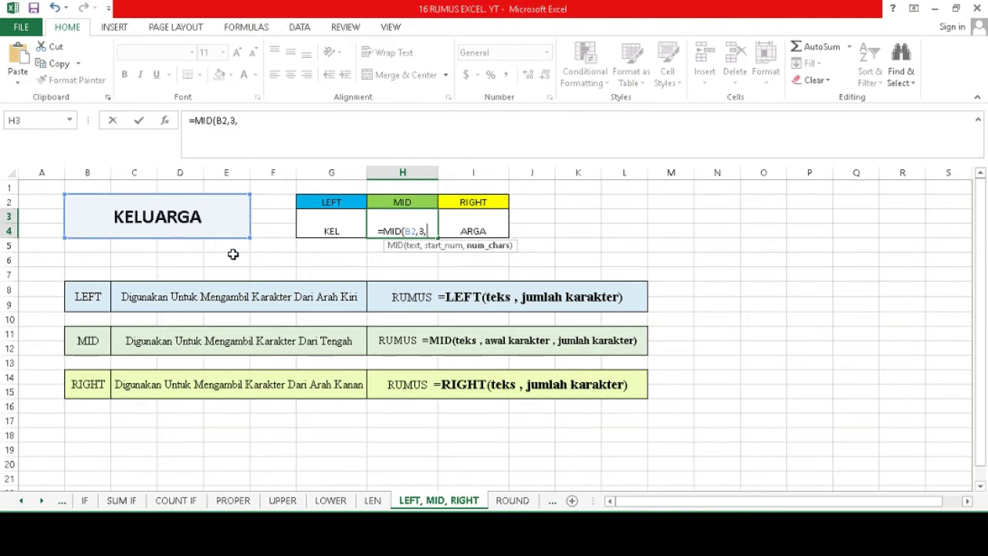
type("4")
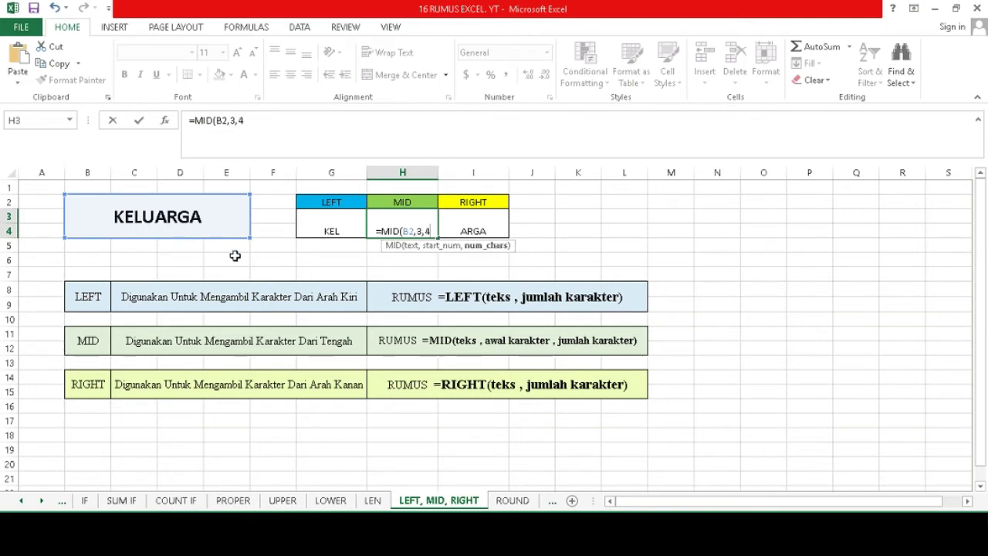
key("Return")
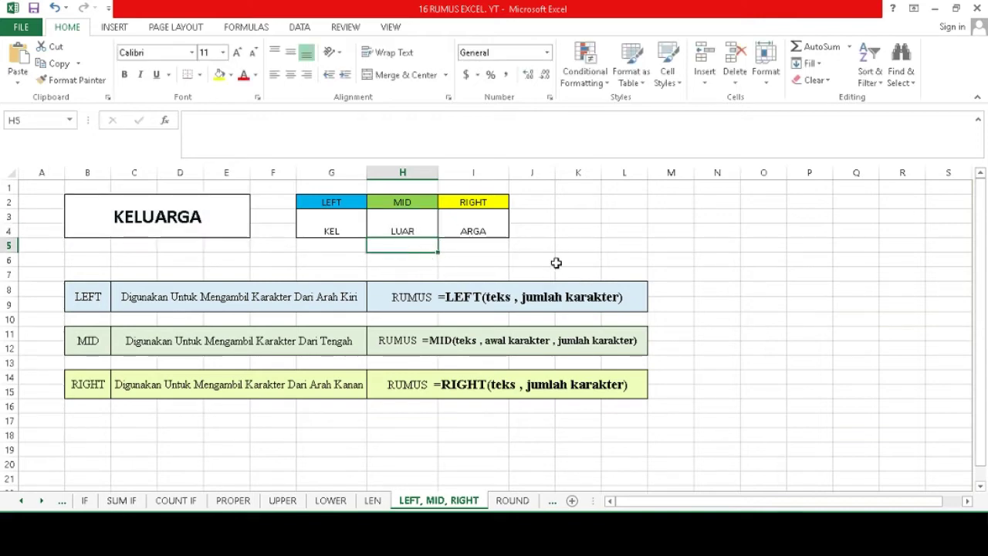
left_click(544, 202)
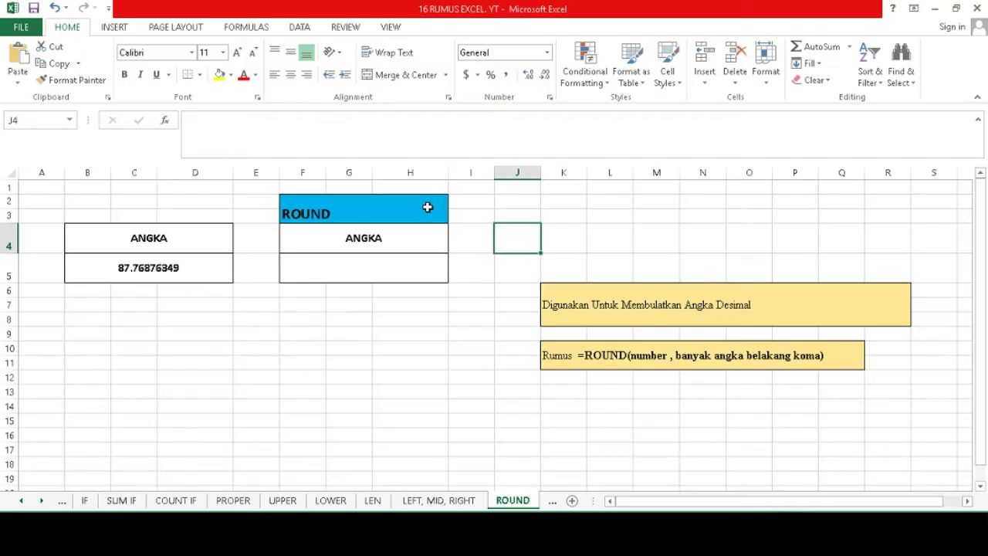
On the ROUND sheet, enter a ROUND formula in cell F5 that rounds the number in B5 to 2 decimal places.
left_click(427, 207)
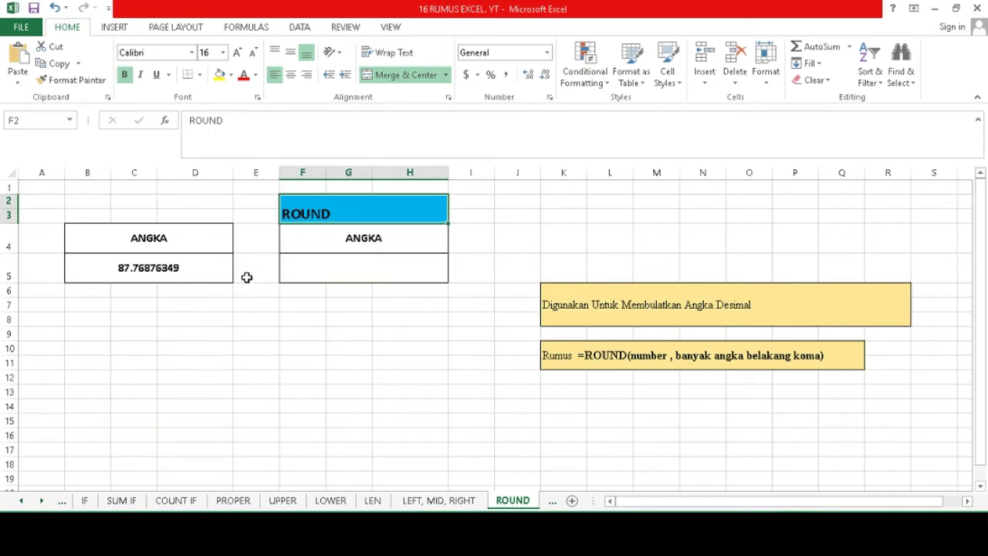
left_click(203, 272)
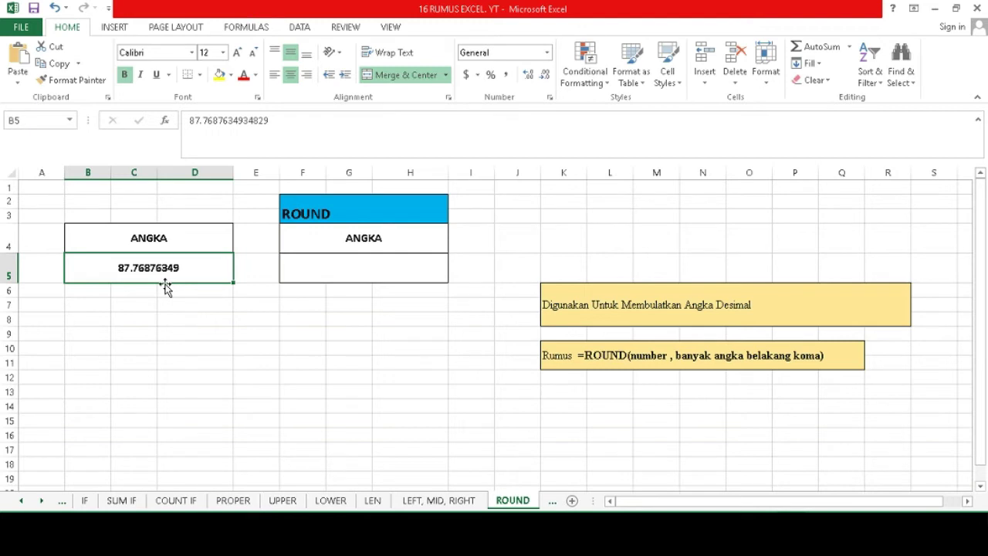
left_click(326, 272)
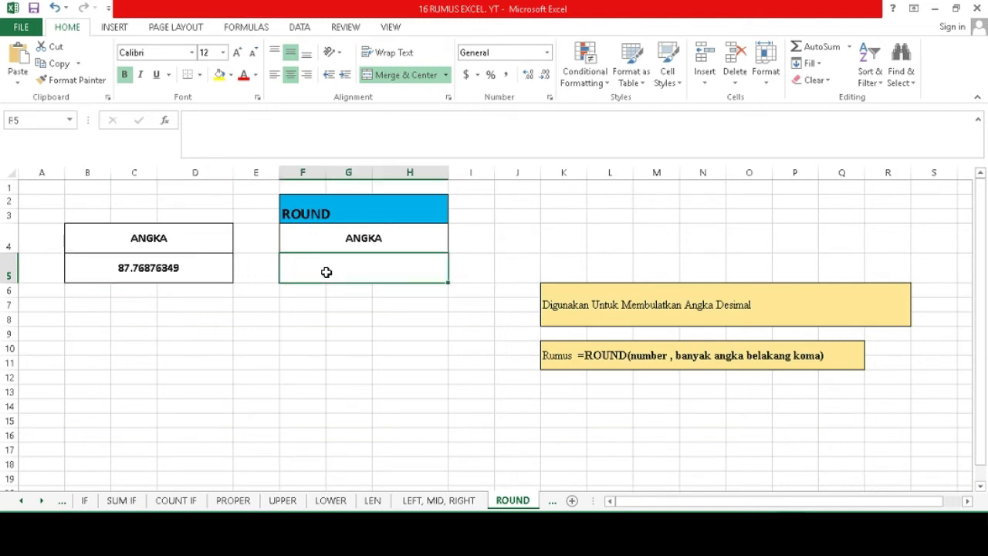
type("=R")
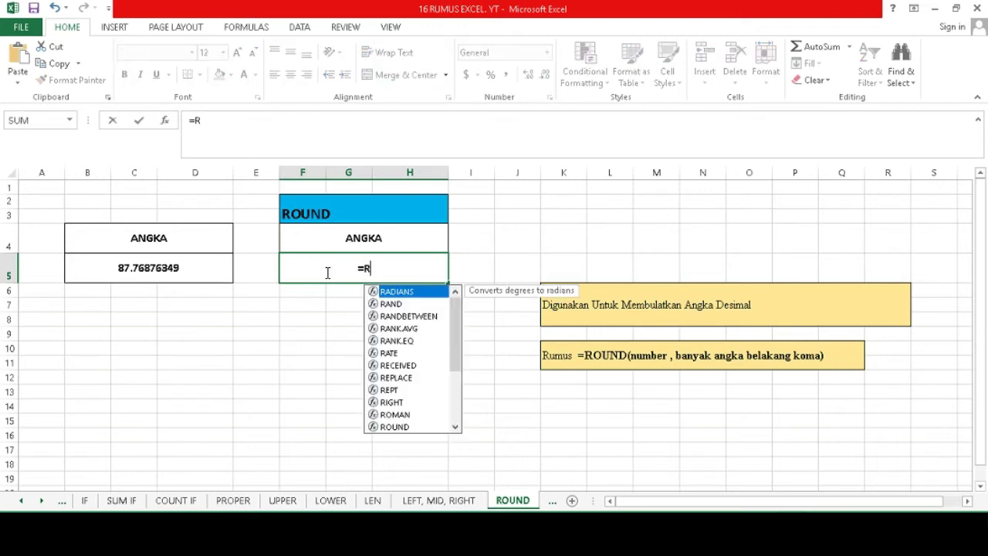
type("OUND")
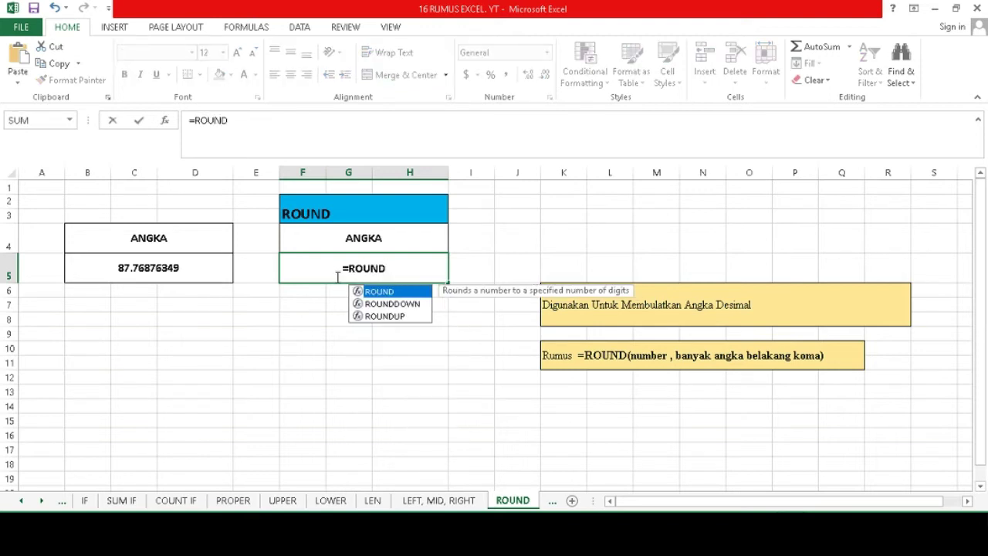
double_click(371, 292)
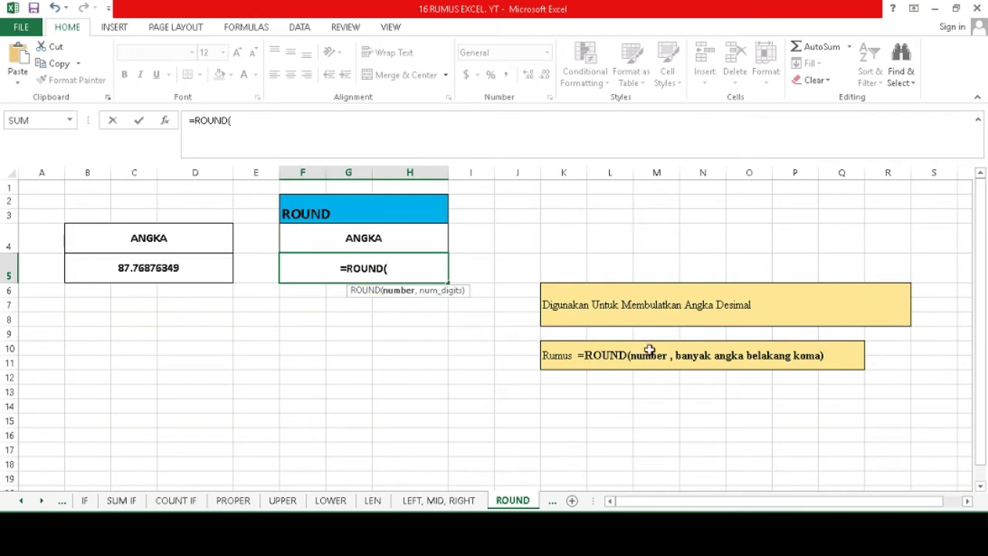
left_click(174, 269)
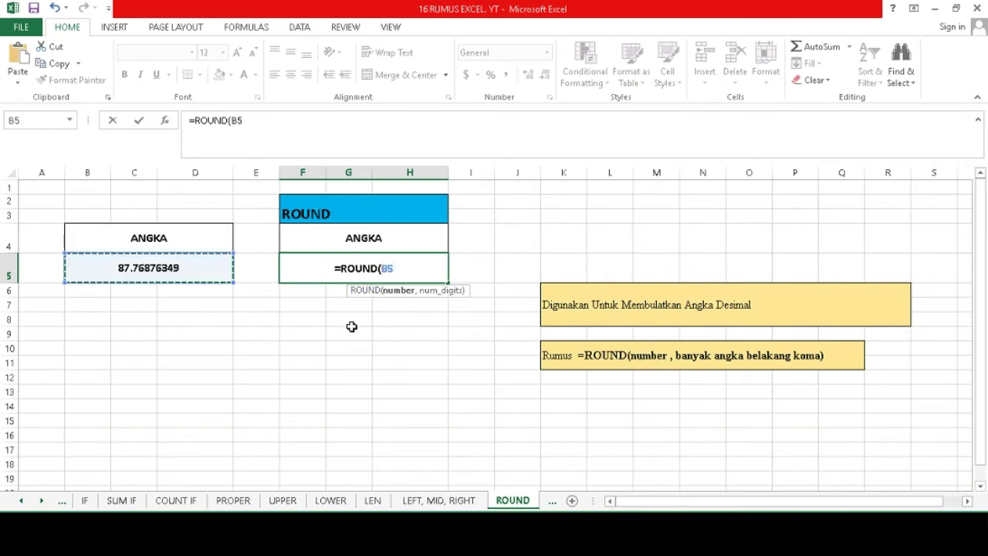
type(",")
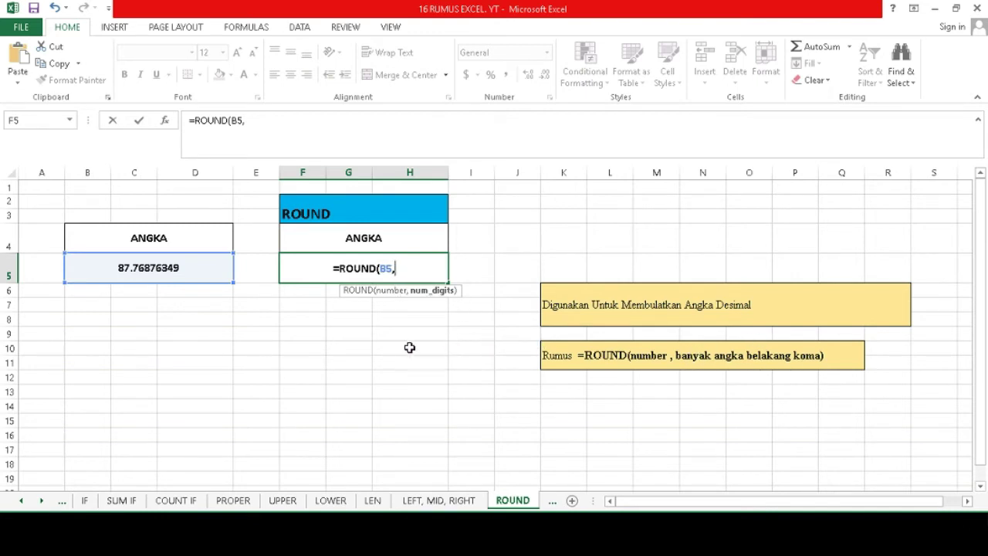
type("2")
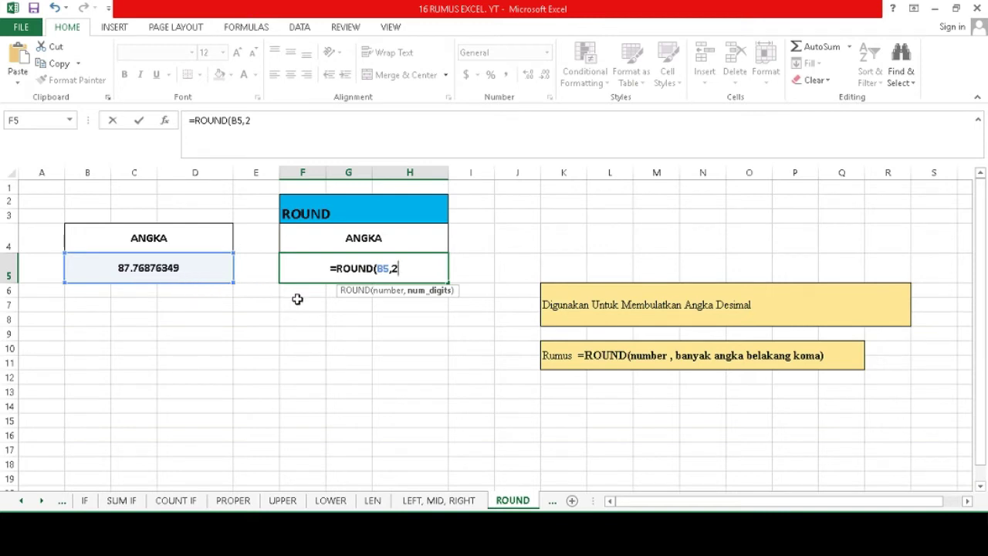
key("Return")
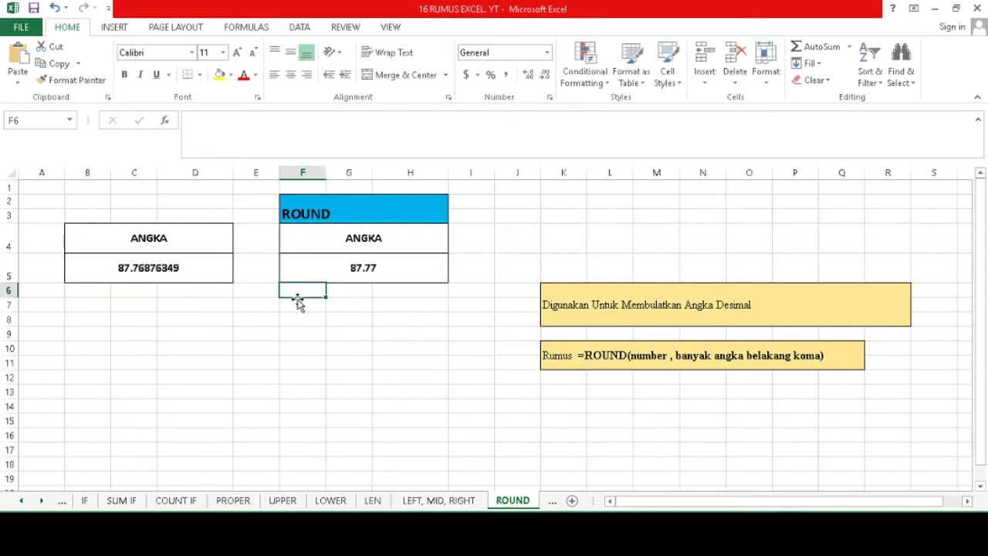
left_click(404, 268)
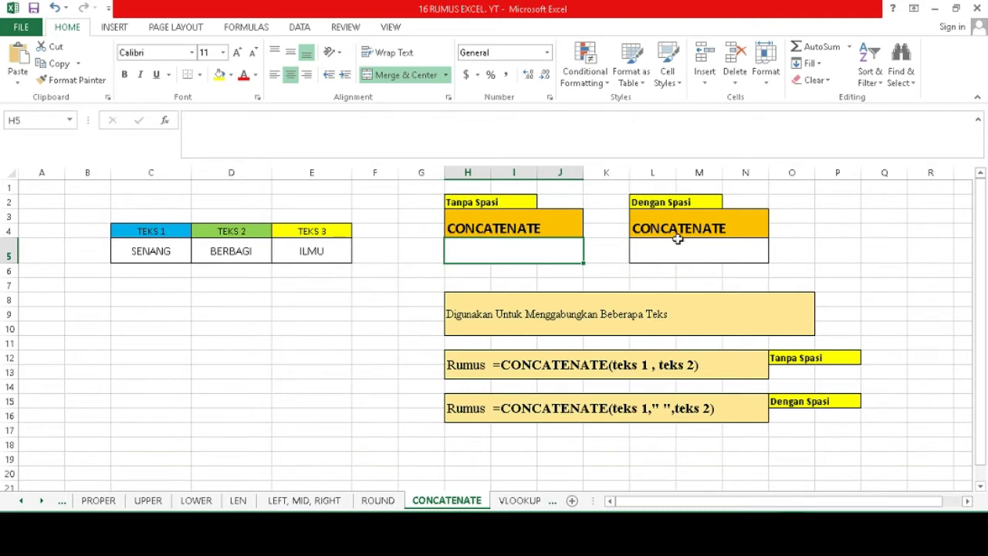
left_click(557, 219)
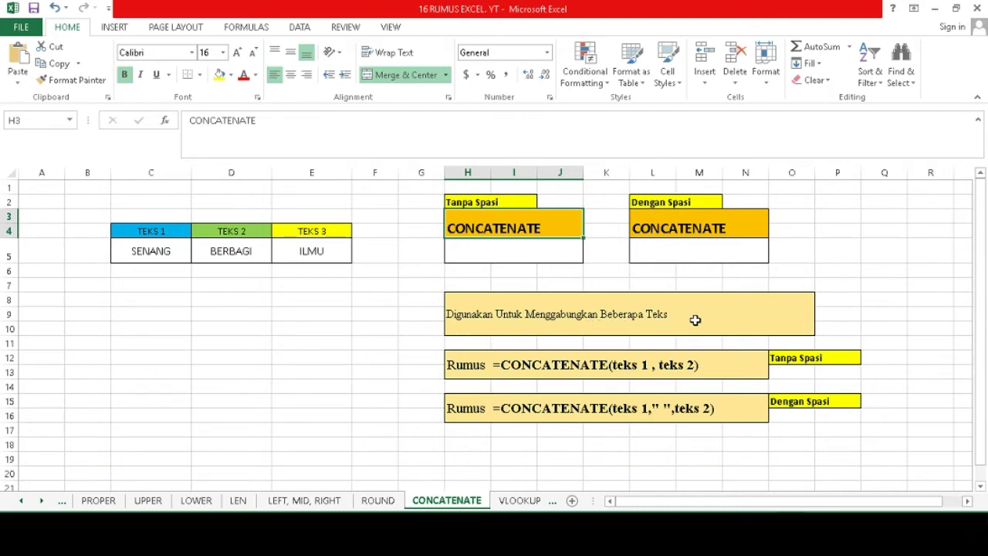
left_click(172, 249)
left_click(209, 250)
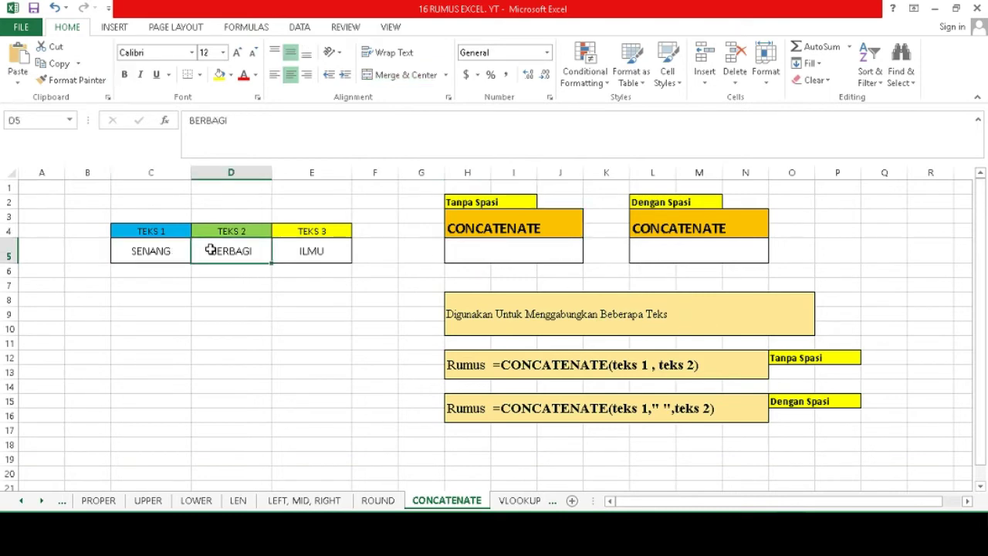
left_click(297, 251)
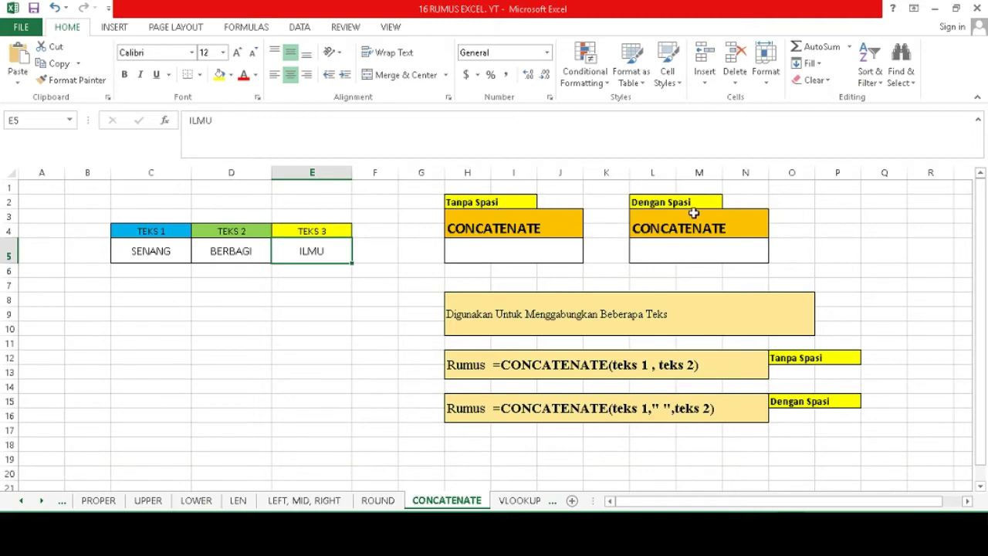
On the CONCATENATE sheet, enter a CONCATENATE formula in cell H5 that joins C5, D5 and E5 without spaces.
left_click(463, 252)
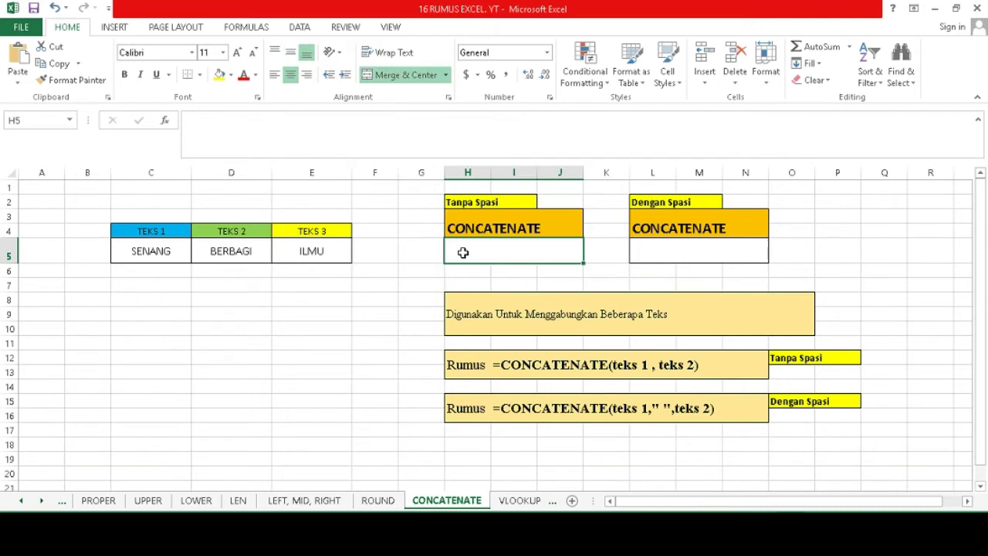
type("=")
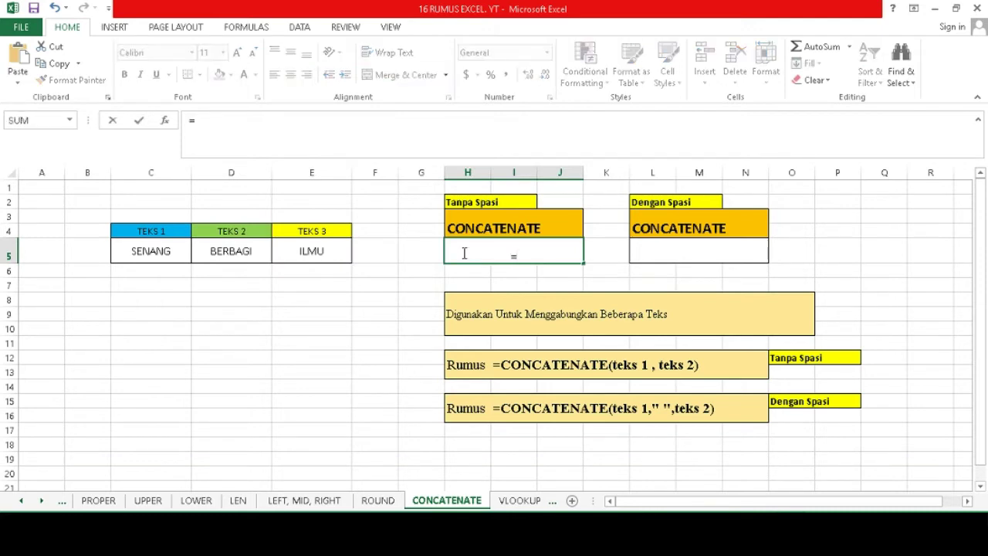
type("CON")
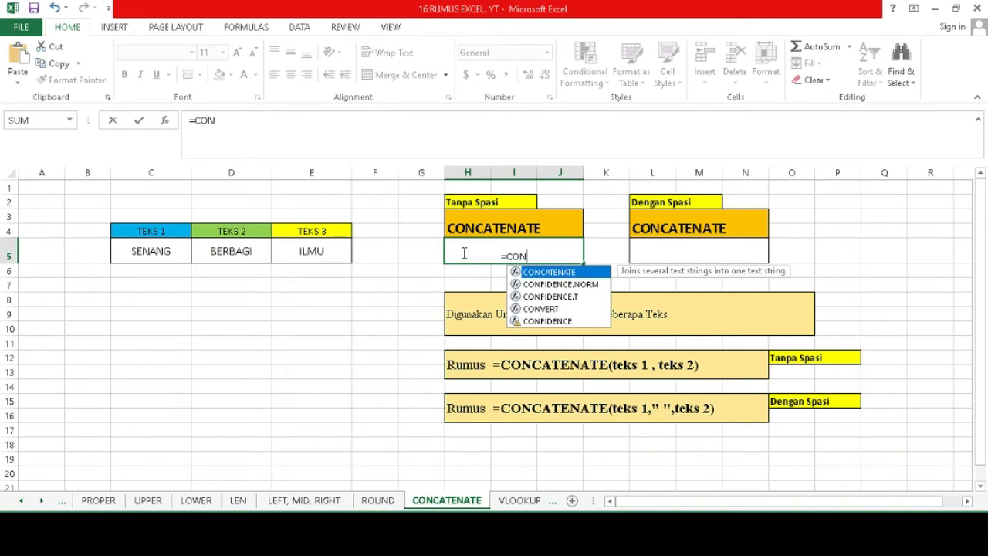
double_click(536, 274)
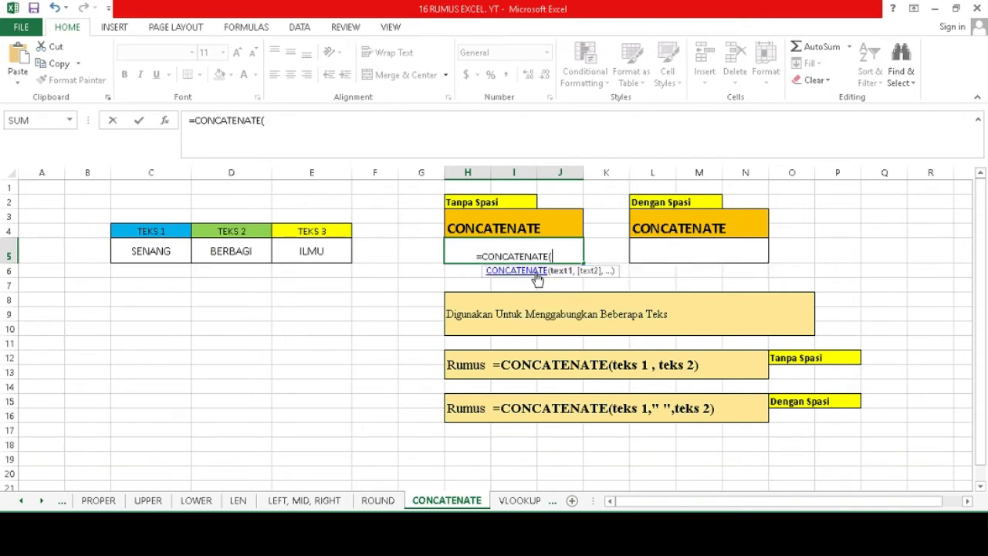
left_click(164, 253)
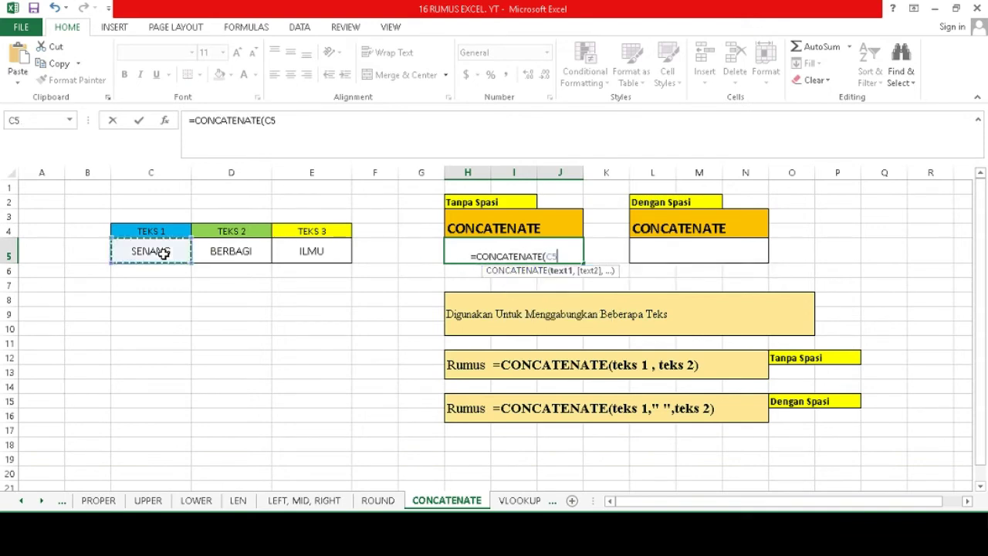
type(",")
left_click(222, 254)
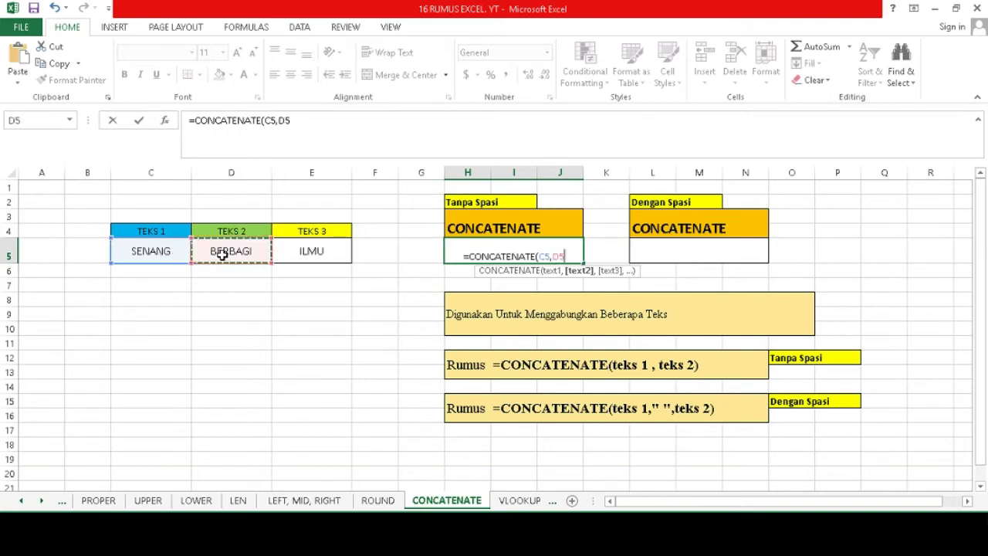
type(",")
left_click(287, 256)
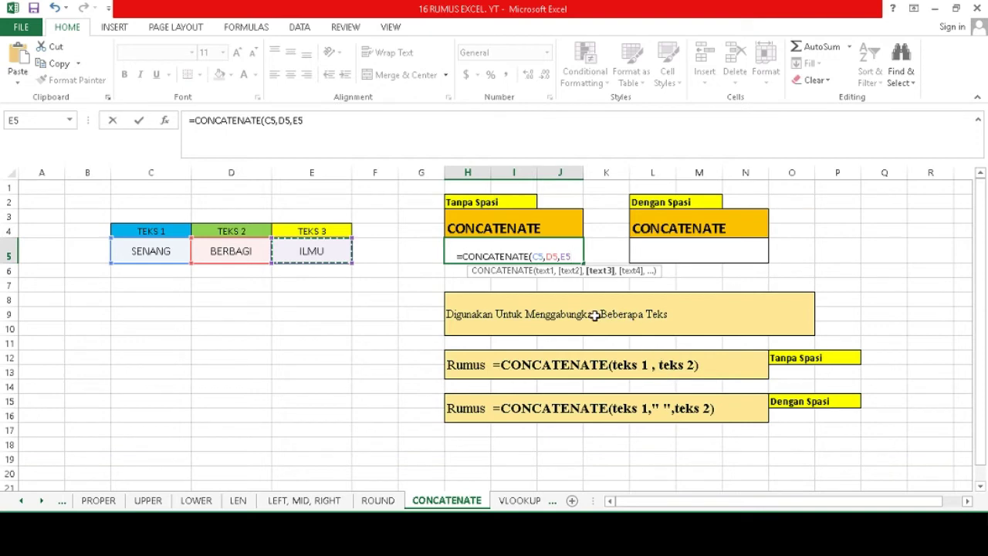
Enter a CONCATENATE formula in cell L5 that joins C5, D5 and E5 with a " " space between each text.
left_click(684, 254)
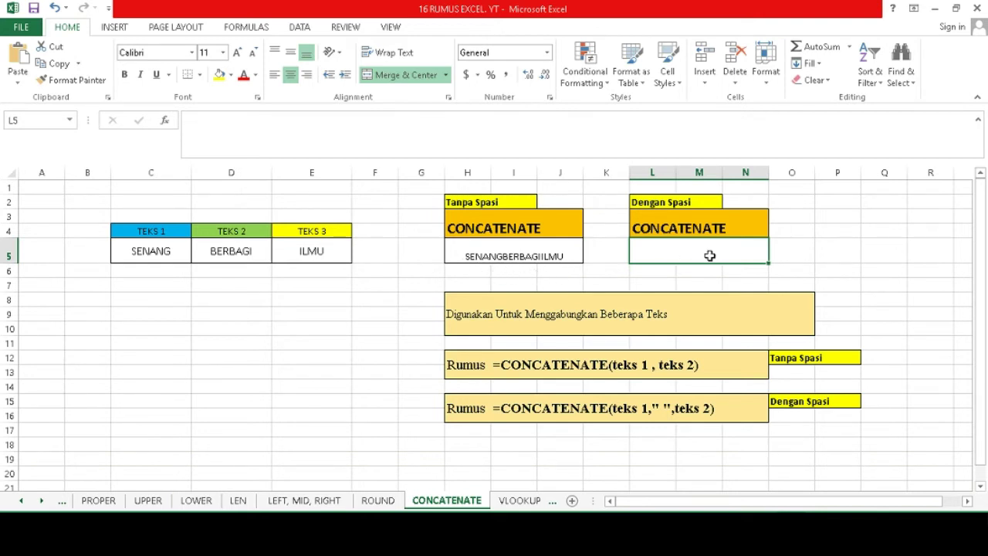
type("=CON")
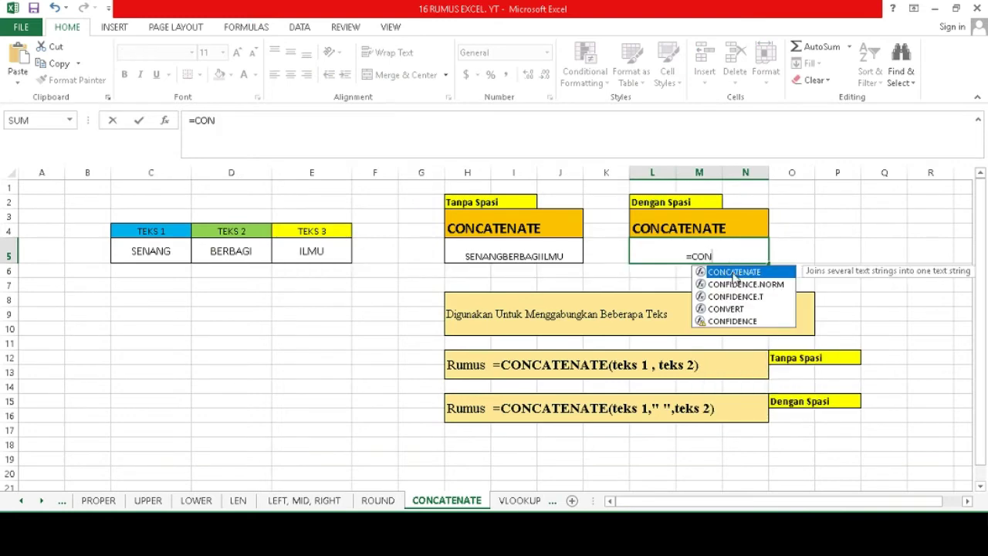
double_click(733, 274)
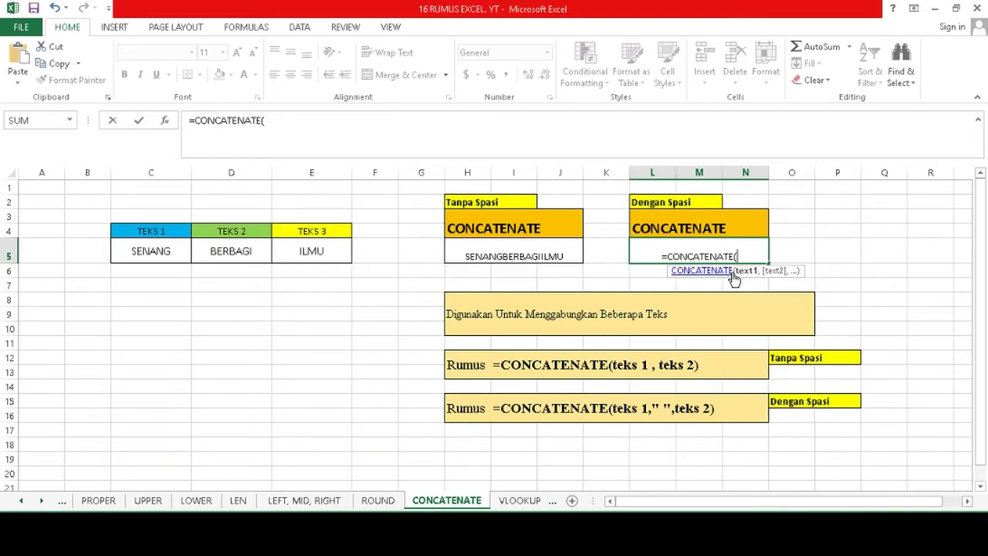
left_click(167, 253)
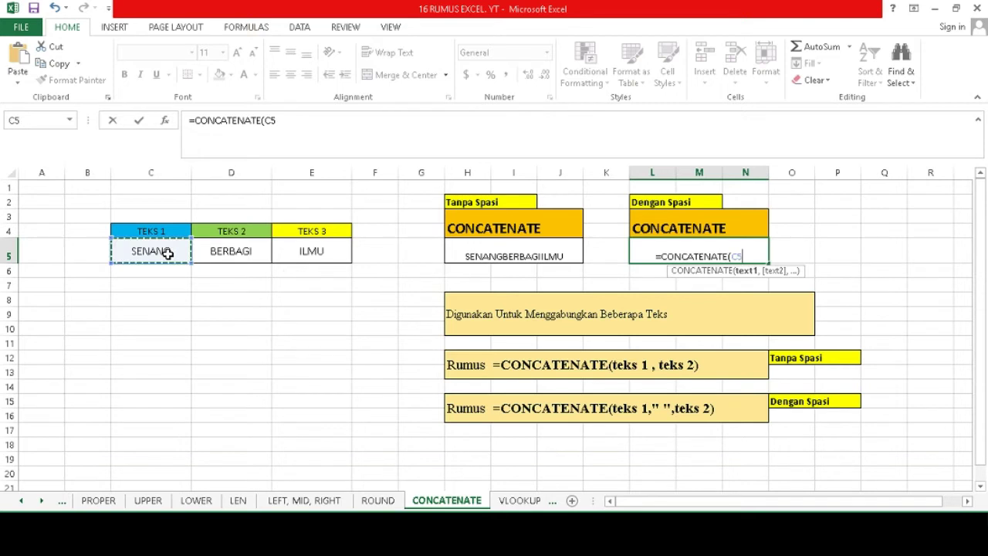
type(",")
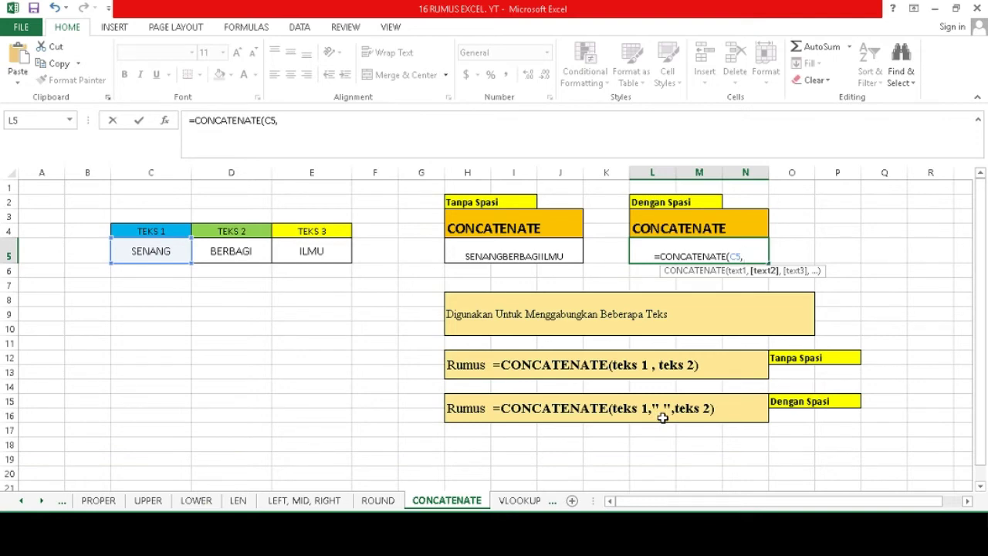
type("\"")
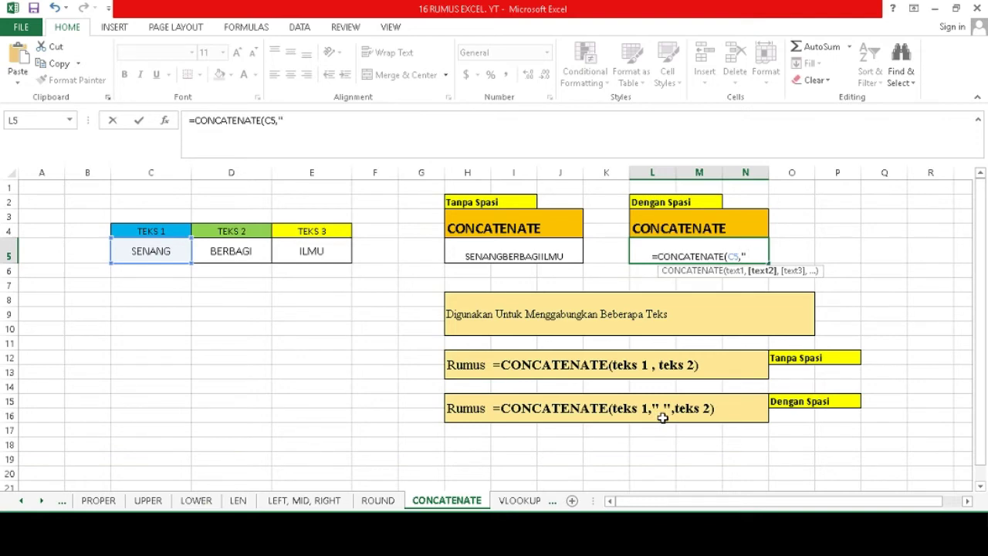
type(" \"")
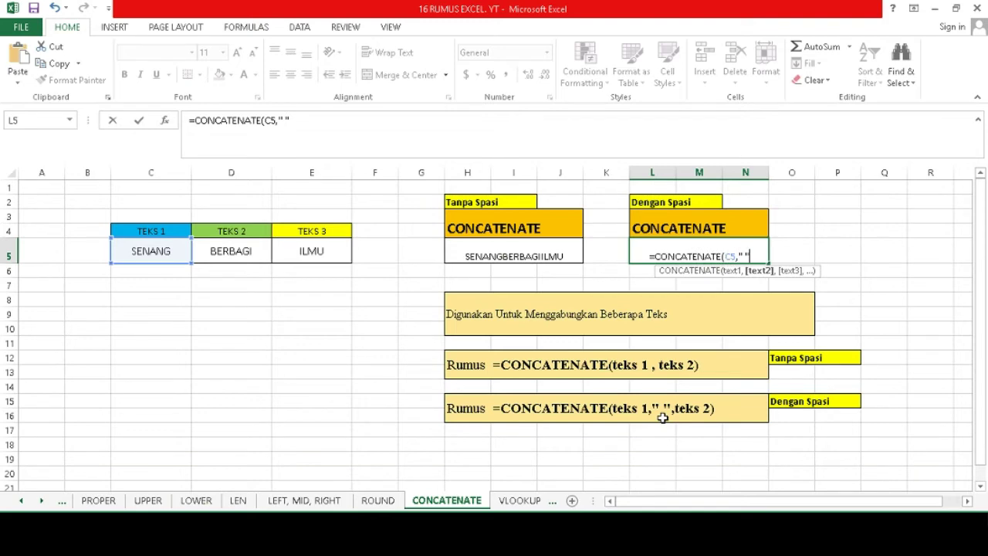
type(",")
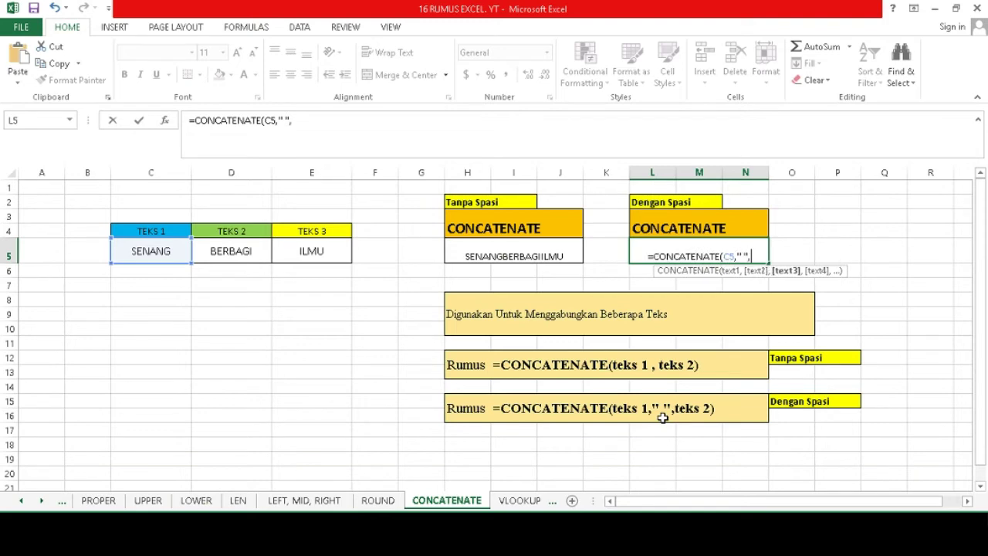
left_click(235, 249)
type(",")
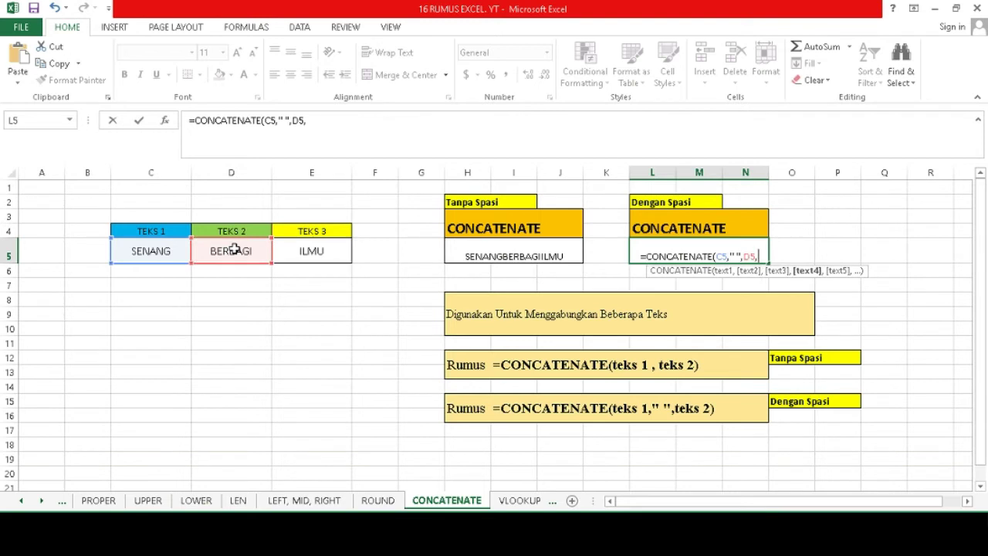
type("\"")
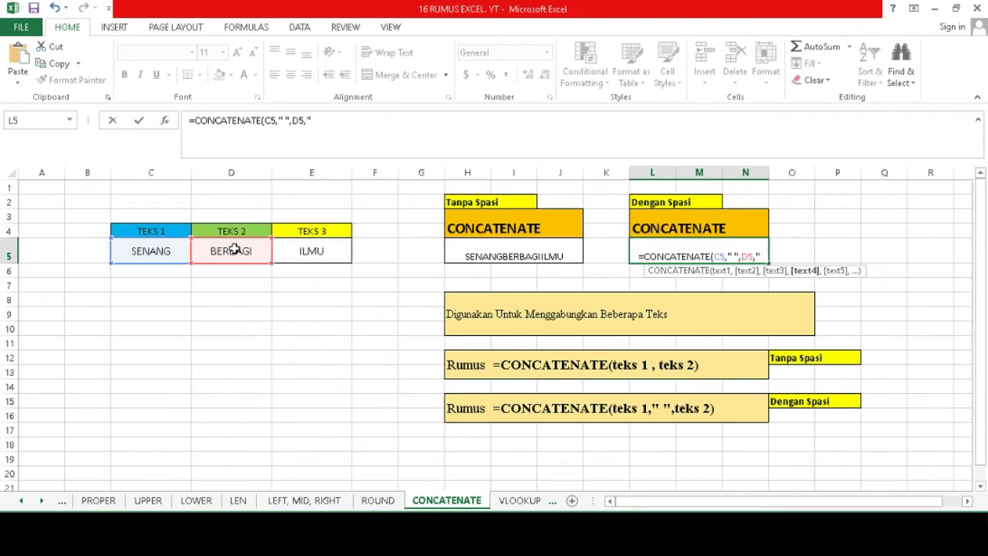
type(" \",")
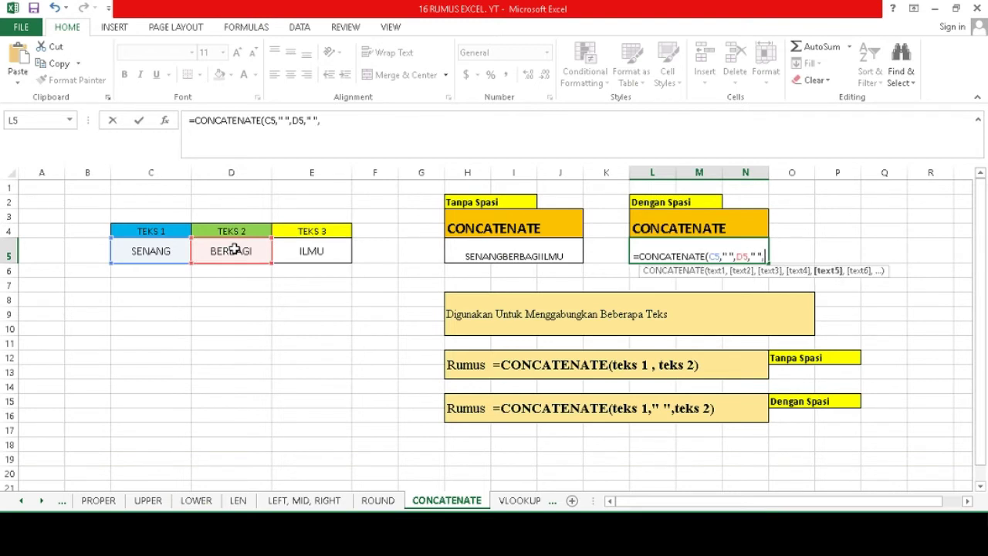
left_click(316, 253)
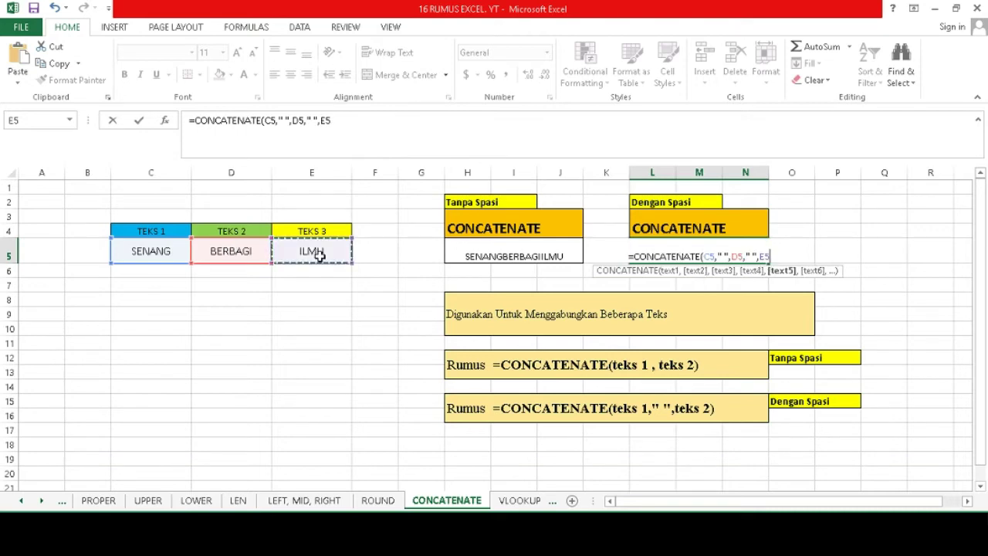
key("Return")
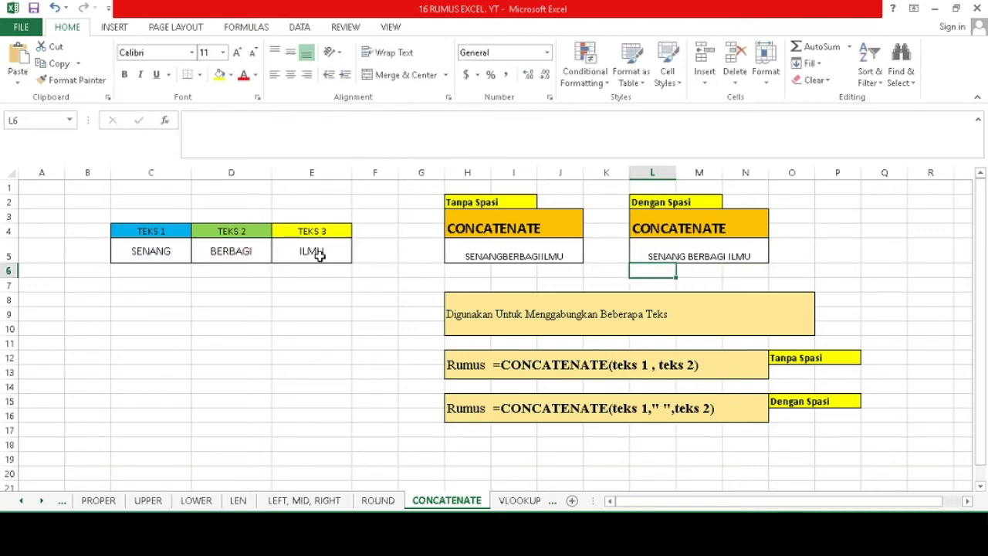
left_click(726, 257)
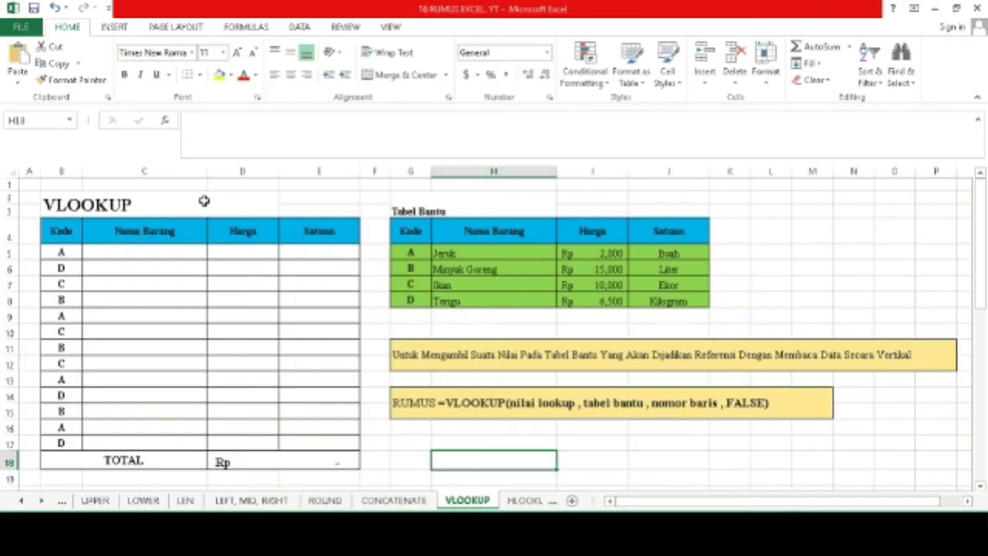
left_click(202, 200)
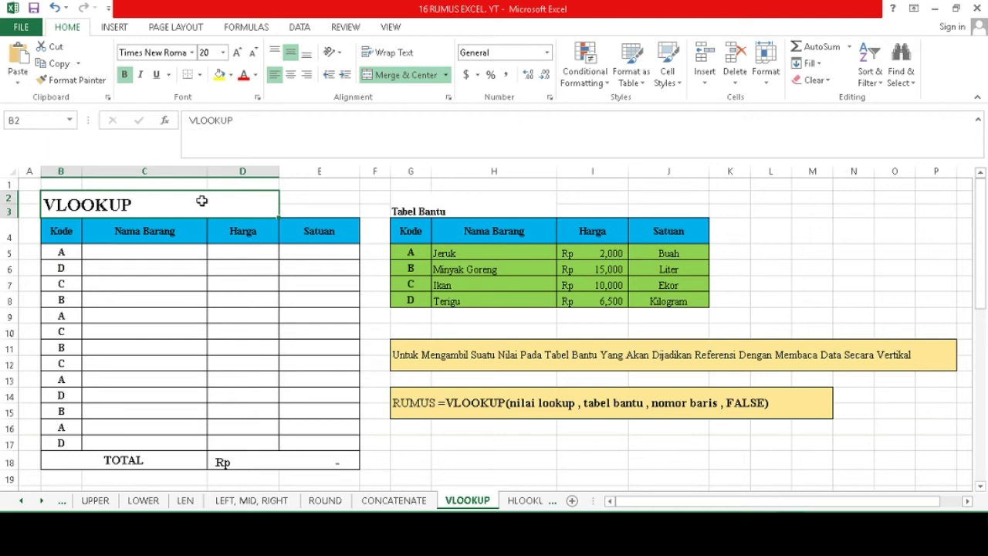
left_click(454, 363)
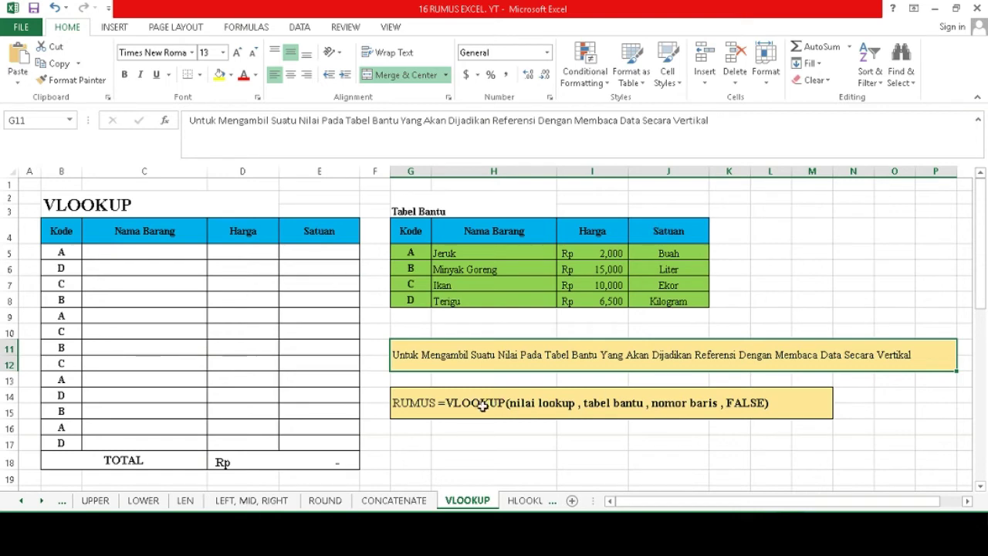
left_click(786, 406)
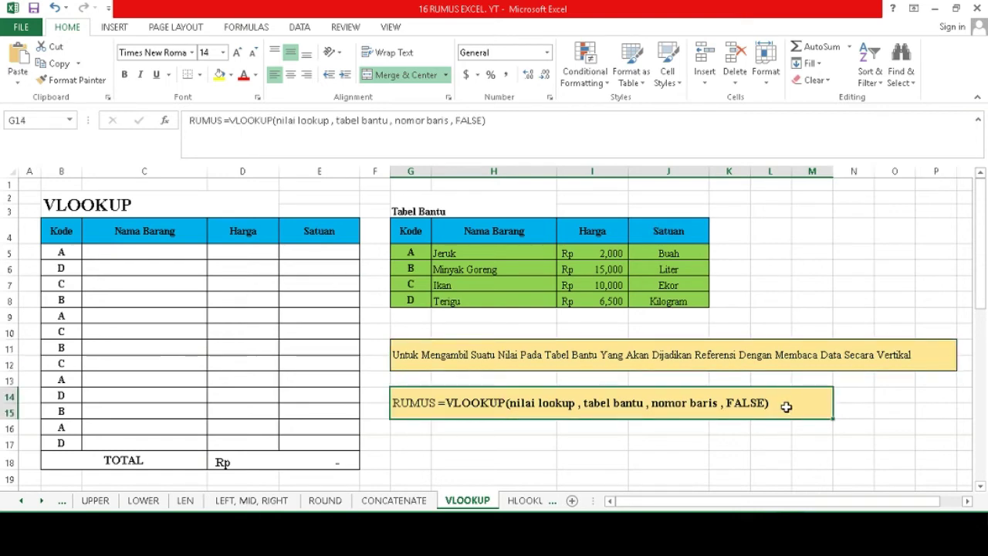
Enter a VLOOKUP formula in cell C5 that looks up B5 in G5:J8 and returns column 2 with FALSE matching.
left_click(113, 252)
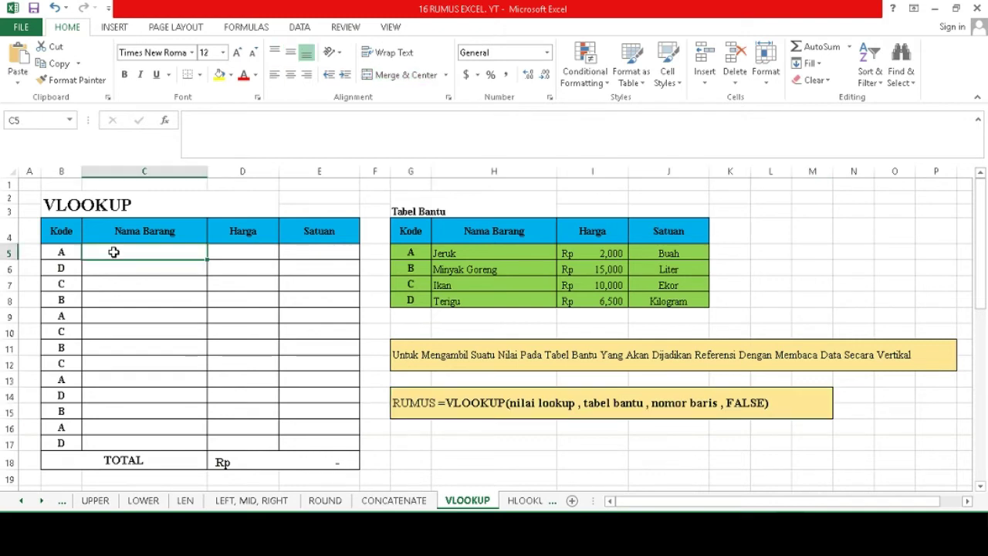
type("=VLOO")
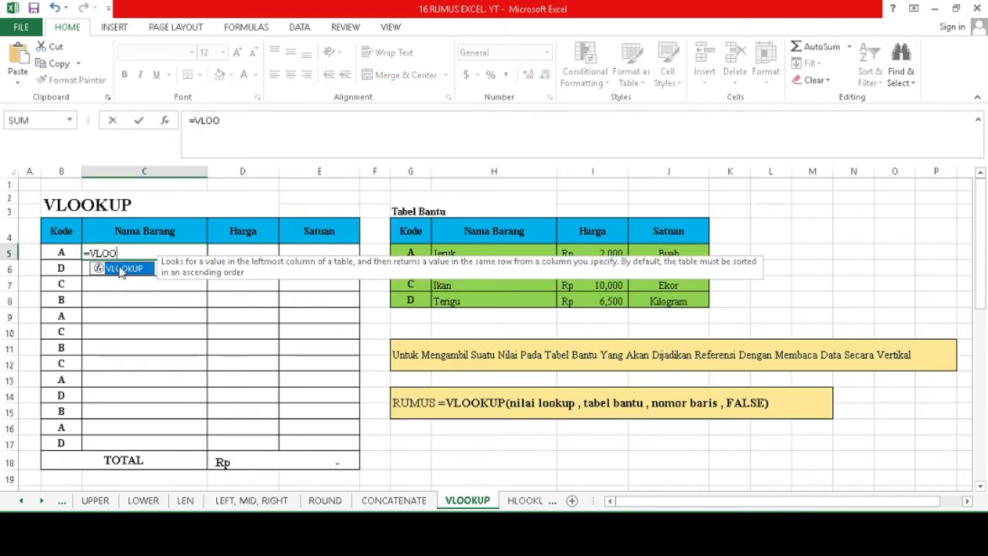
double_click(122, 268)
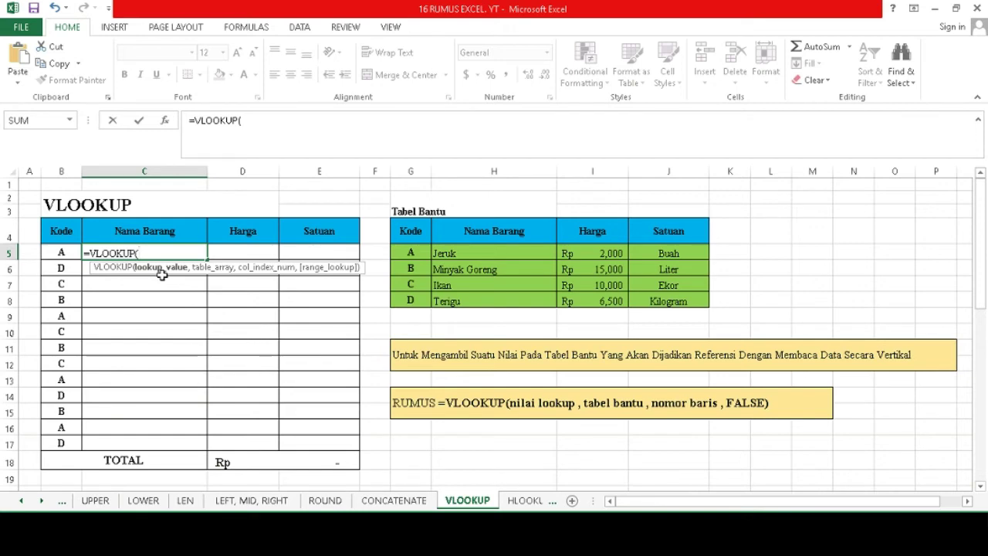
left_click(56, 255)
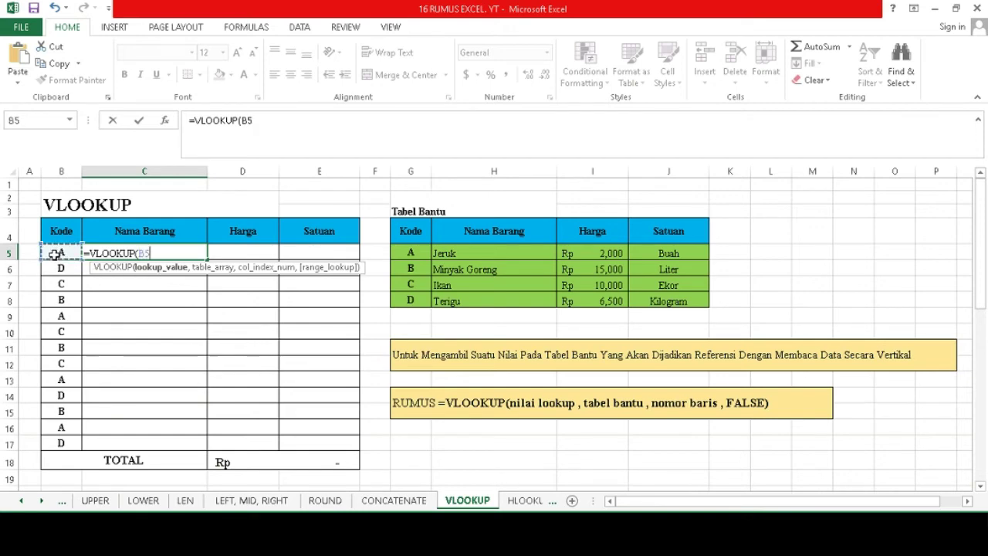
type(",")
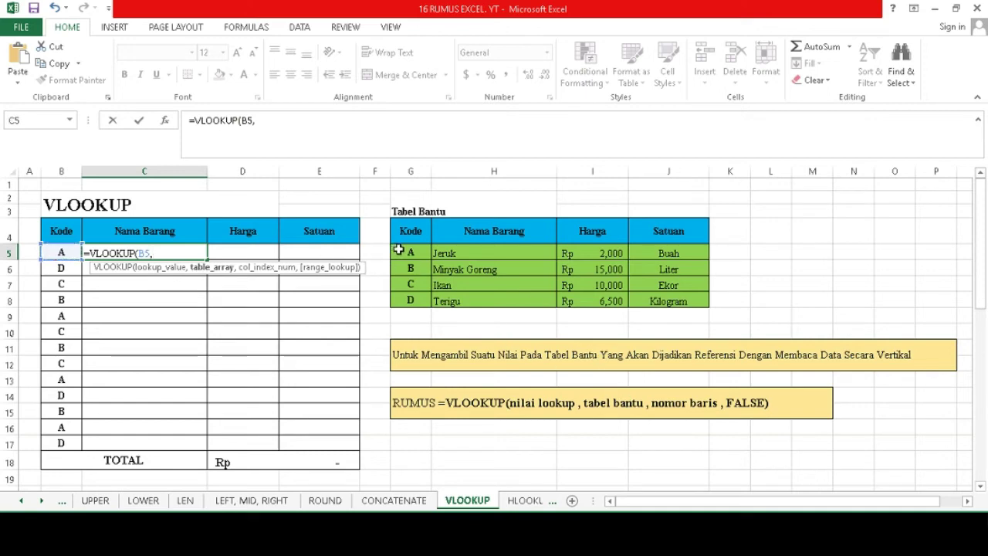
left_click_drag(407, 251, 672, 308)
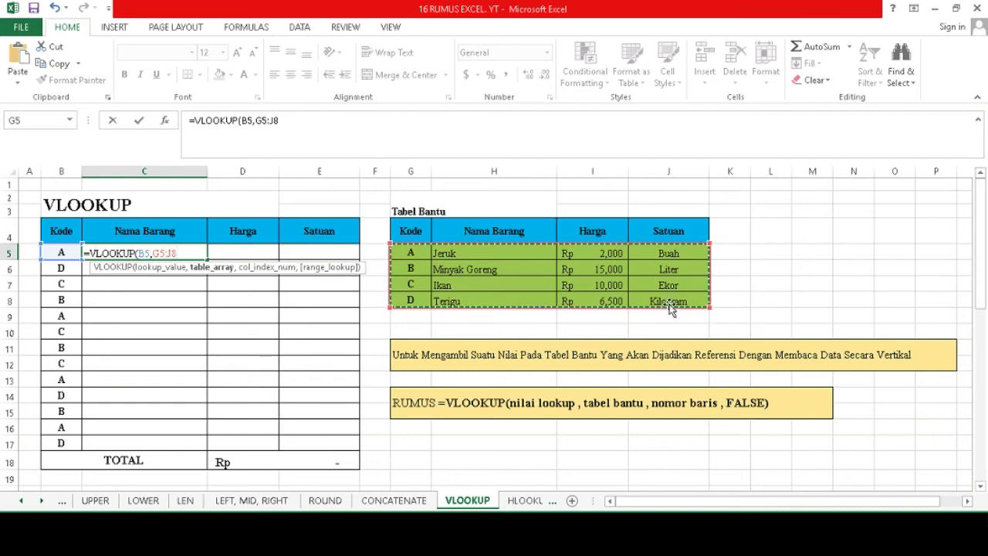
left_click_drag(672, 308, 672, 307)
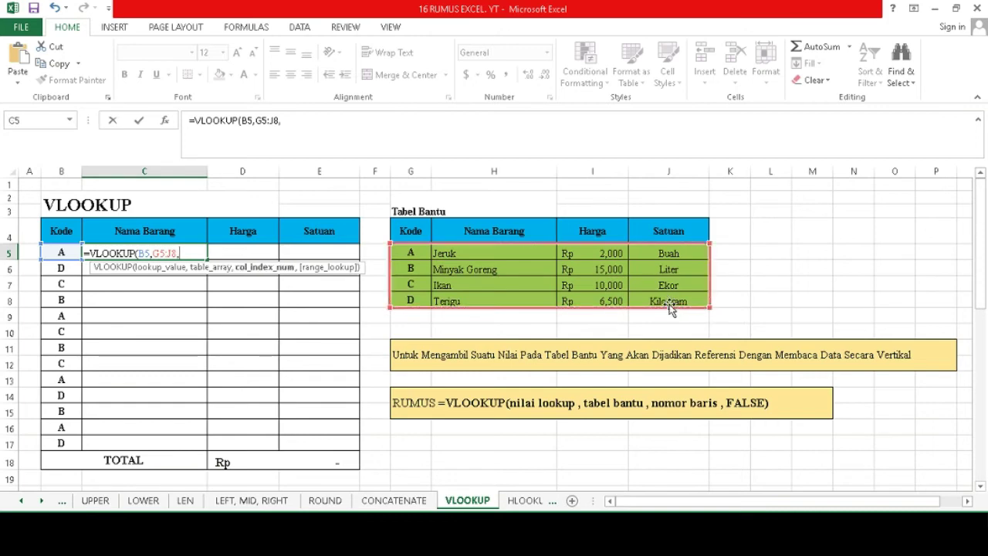
type(",")
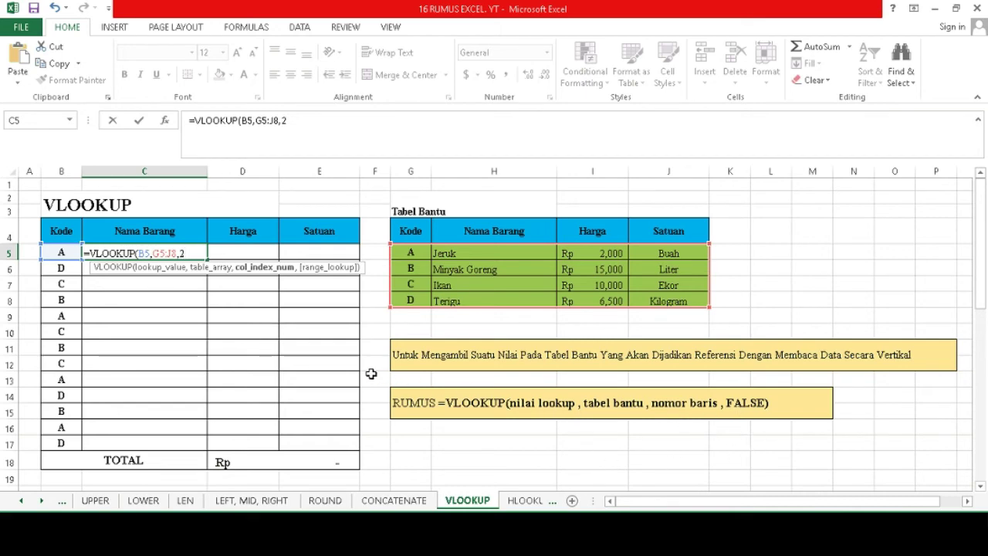
type(",")
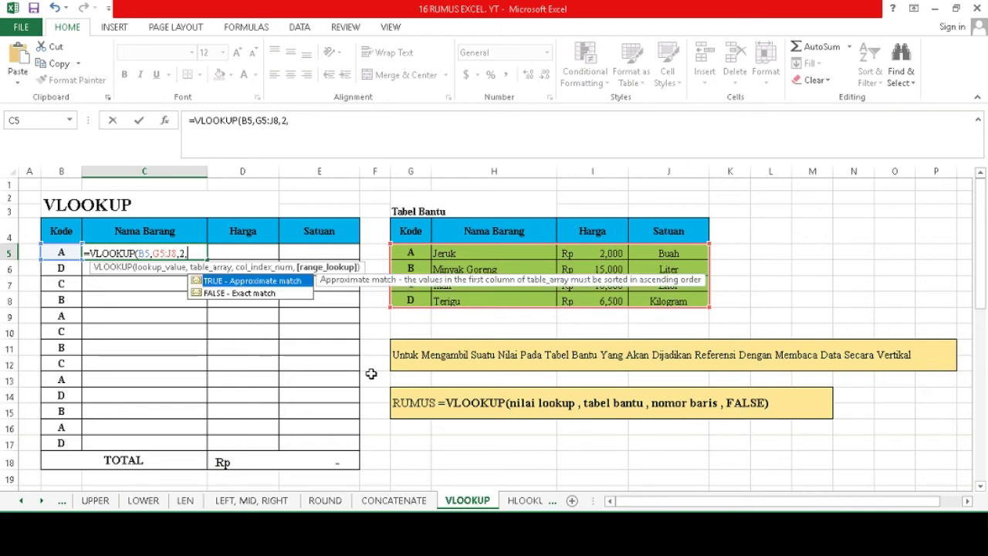
type("FALSE")
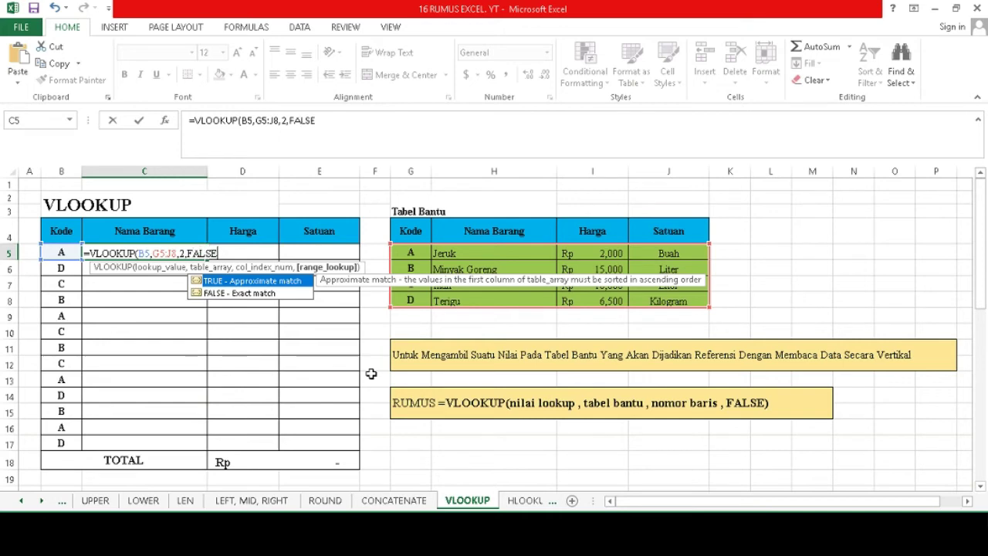
key("Return")
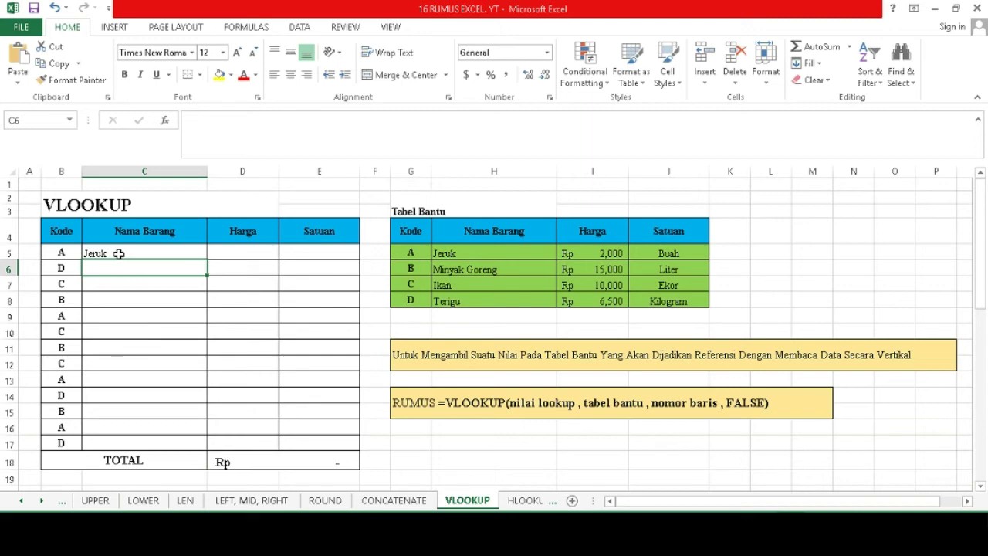
Change the Kode in cell B5 to C to test the lookup formula.
left_click(61, 253)
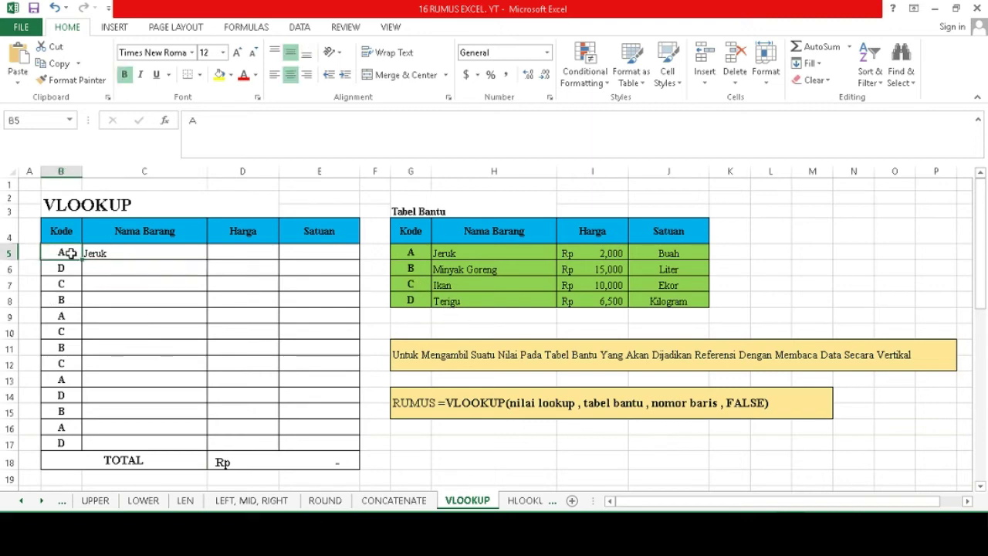
type("C")
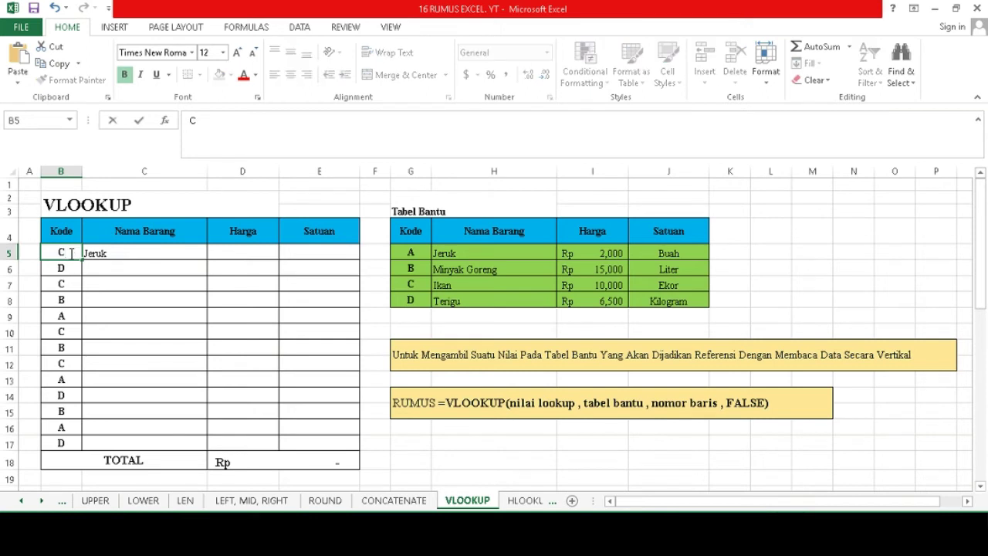
key("Return")
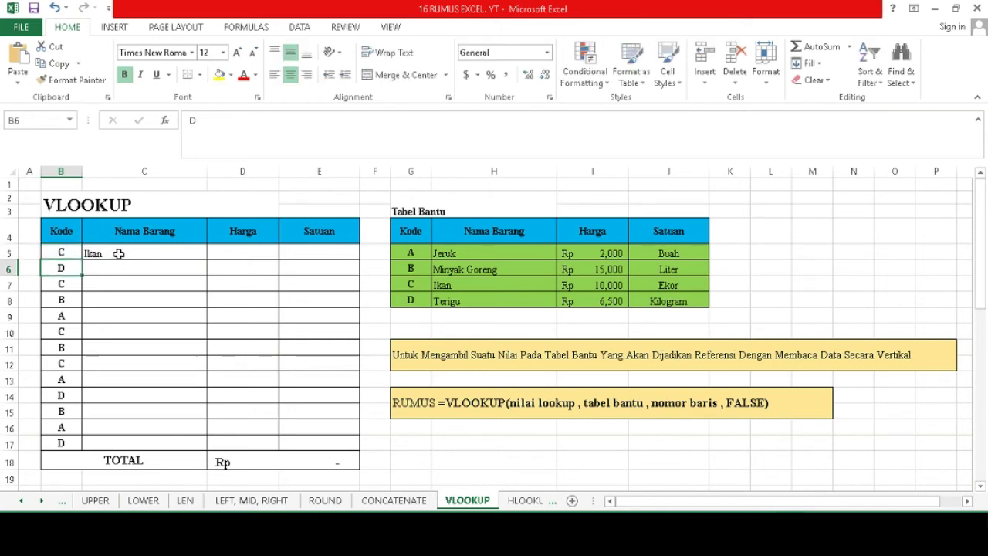
Copy the VLOOKUP formula from C5 into the Harga cell D5 and set its column index to 3.
left_click(162, 252)
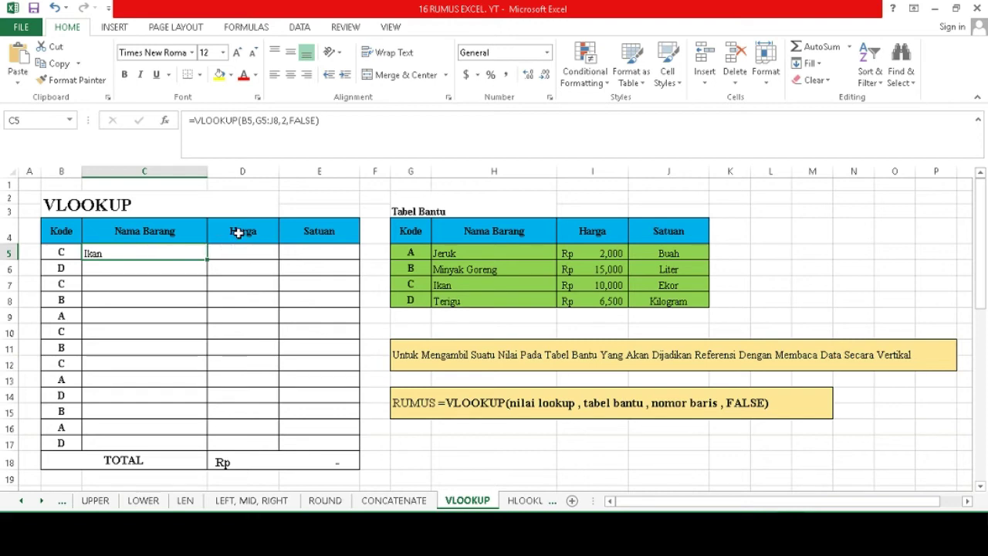
left_click(325, 120)
left_click_drag(324, 120, 184, 121)
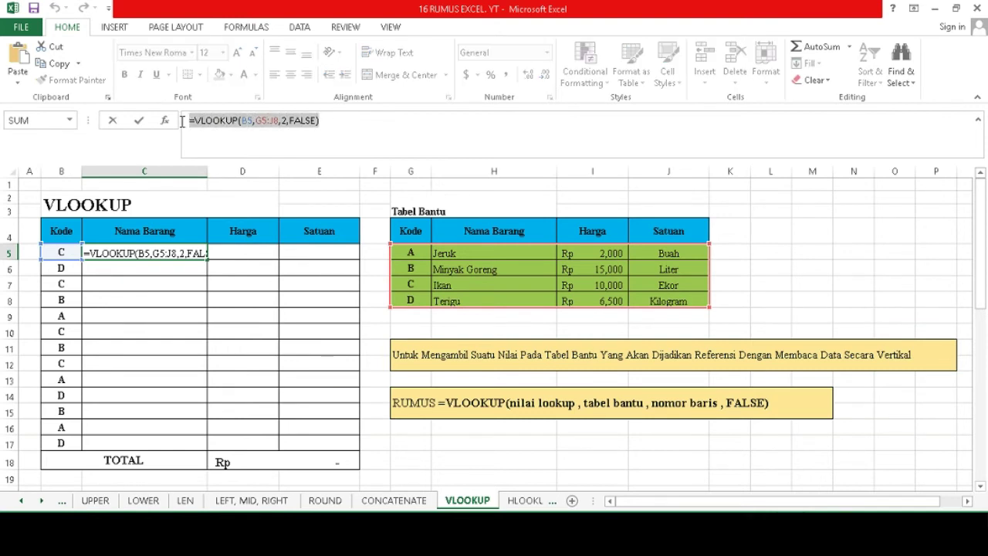
left_click(59, 66)
left_click(340, 119)
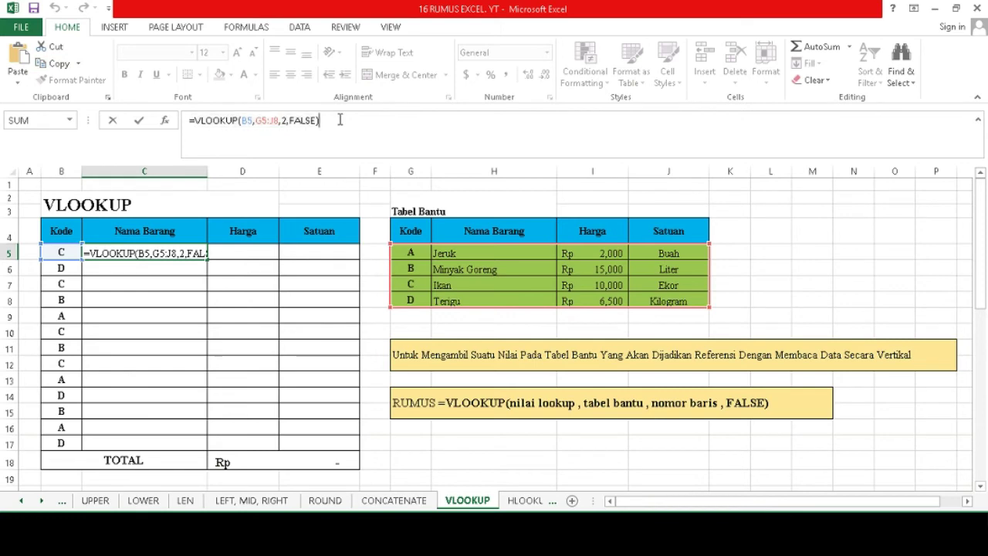
left_click(217, 254)
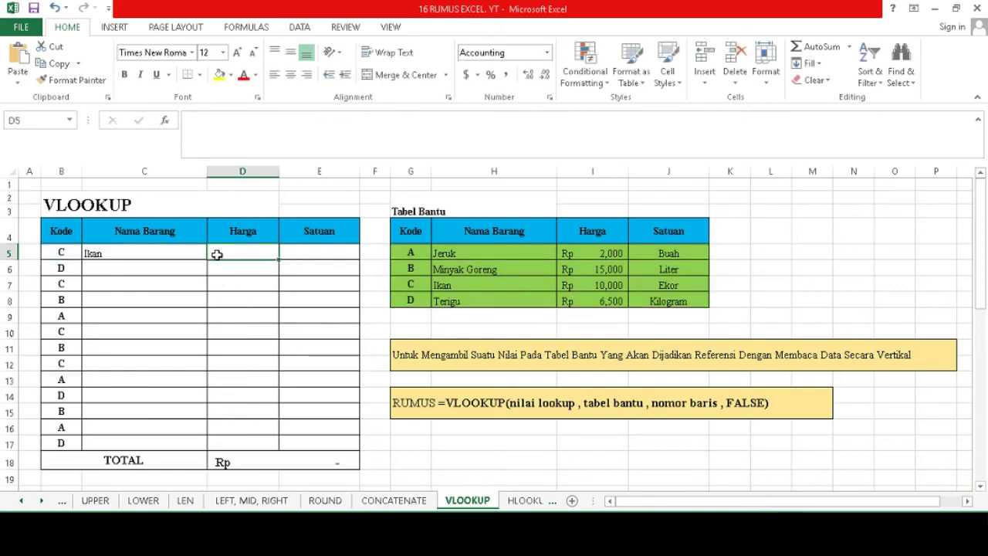
left_click(198, 120)
key("ctrl+v")
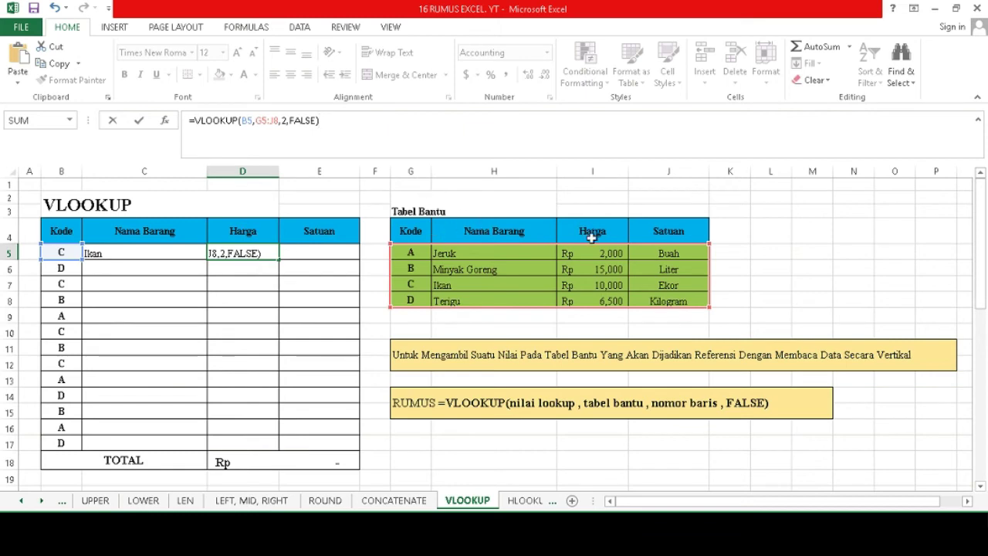
left_click(285, 121)
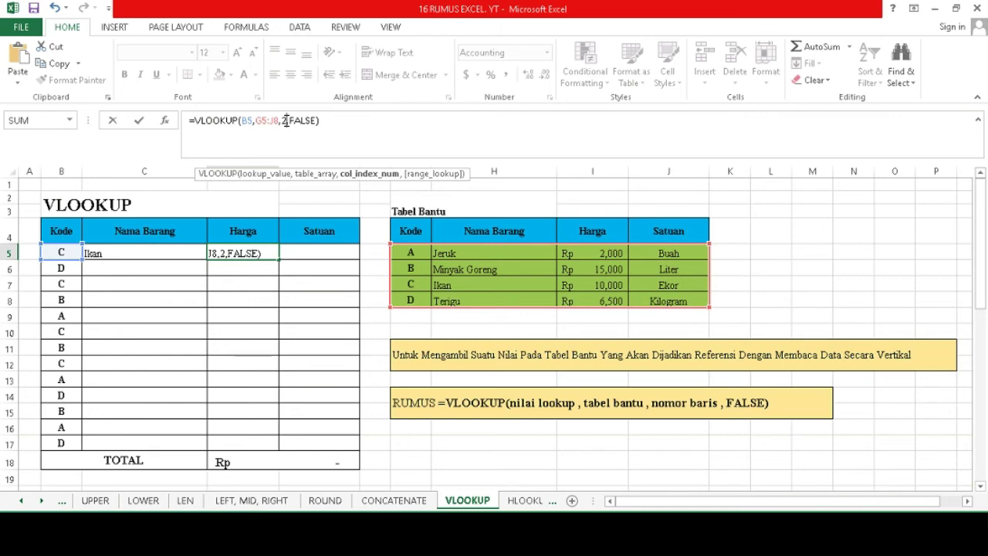
key("BackSpace")
type("3")
key("Return")
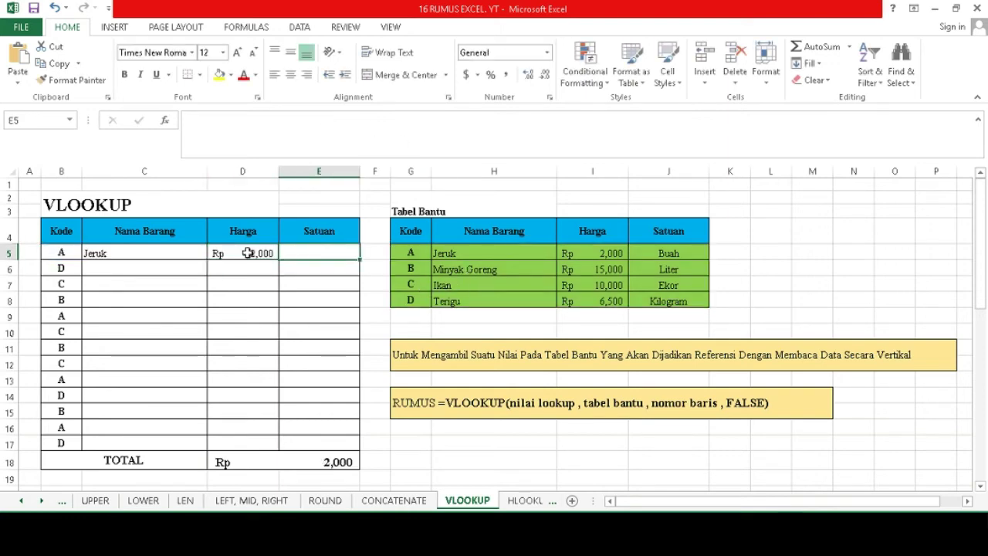
Copy the VLOOKUP formula from D5 into the Satuan cell E5 and set its column index to 4.
left_click(262, 253)
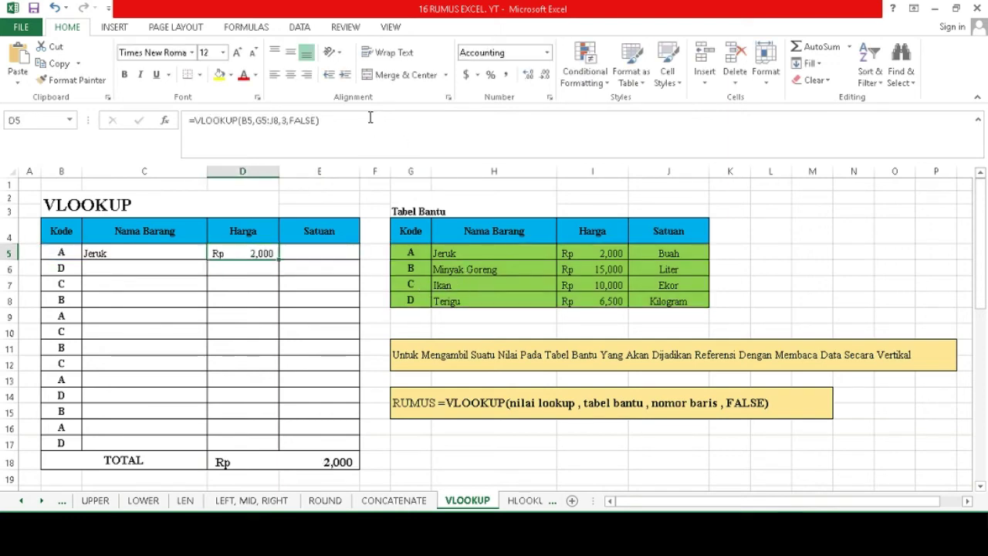
left_click_drag(331, 120, 182, 123)
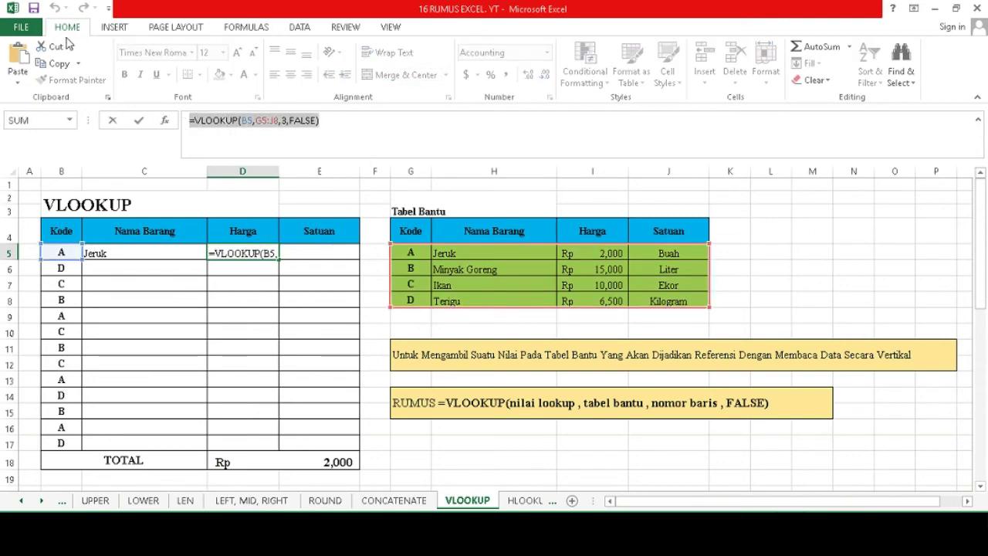
left_click(50, 65)
left_click(331, 124)
left_click(299, 254)
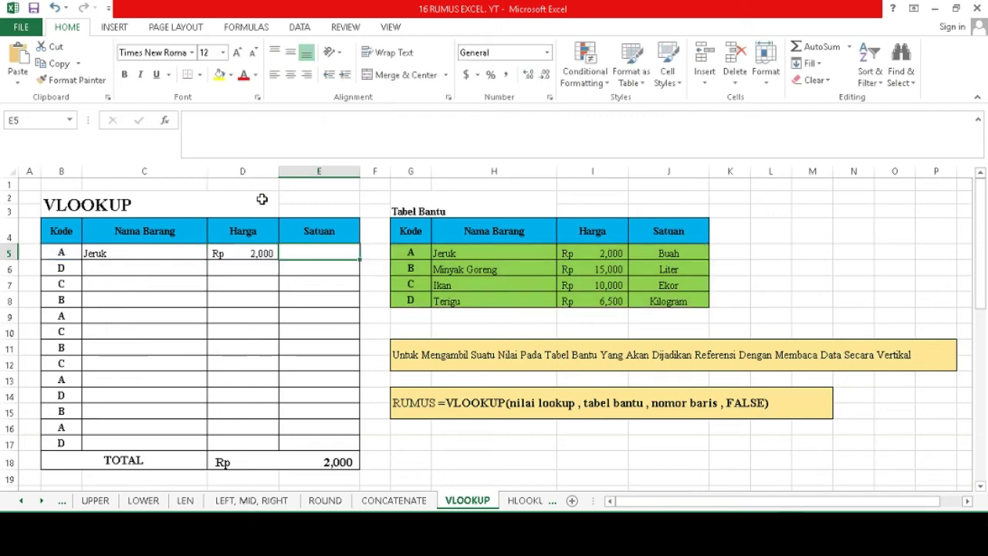
left_click(198, 121)
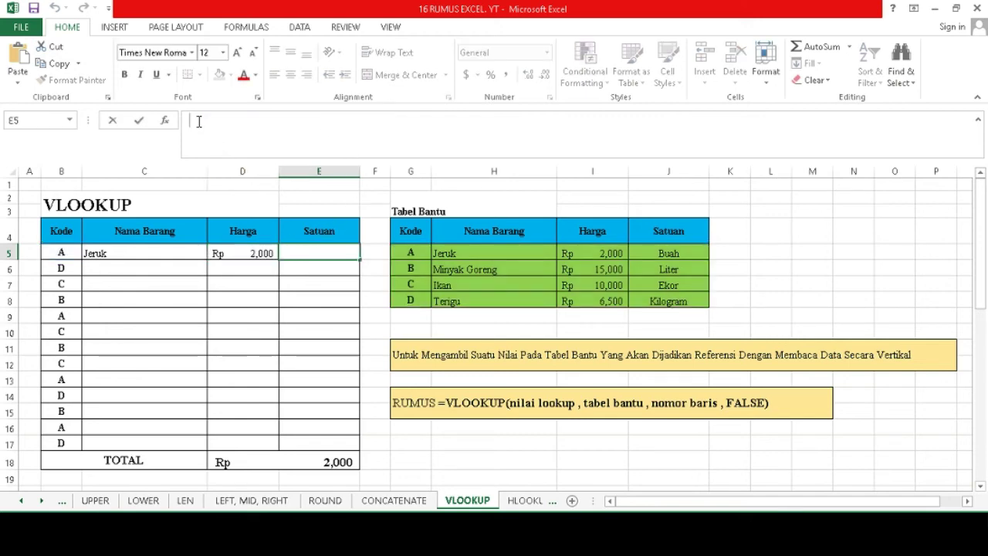
key("ctrl+v")
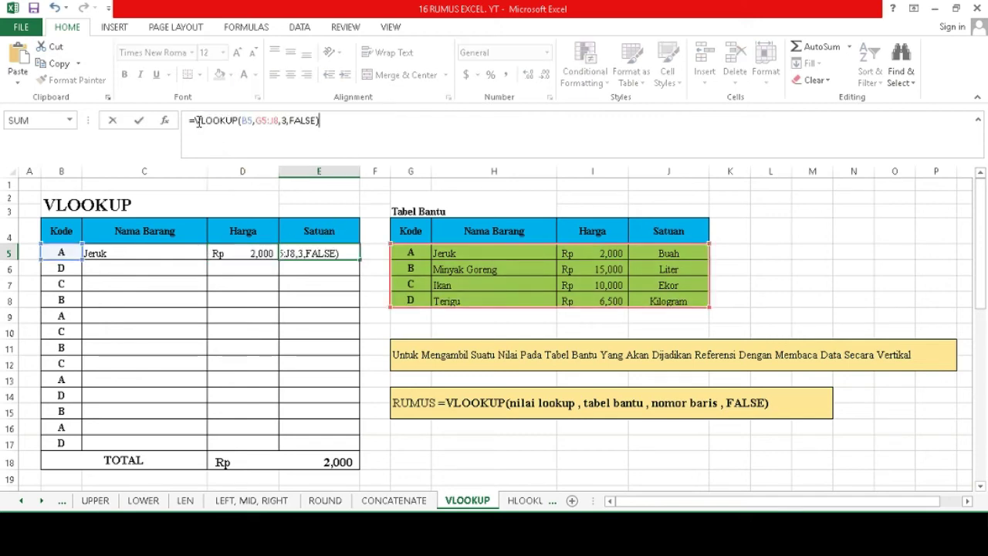
left_click(286, 121)
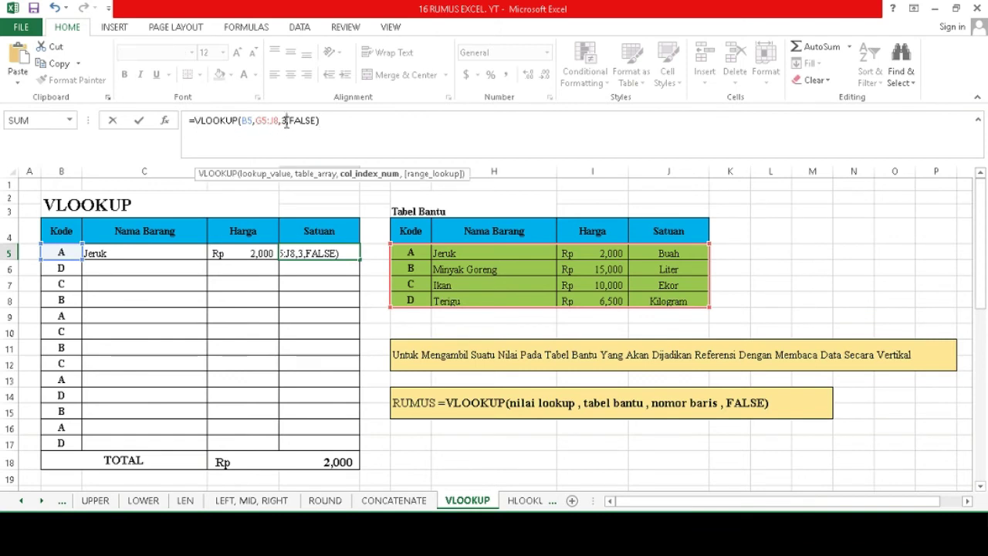
key("BackSpace")
type("4")
key("Return")
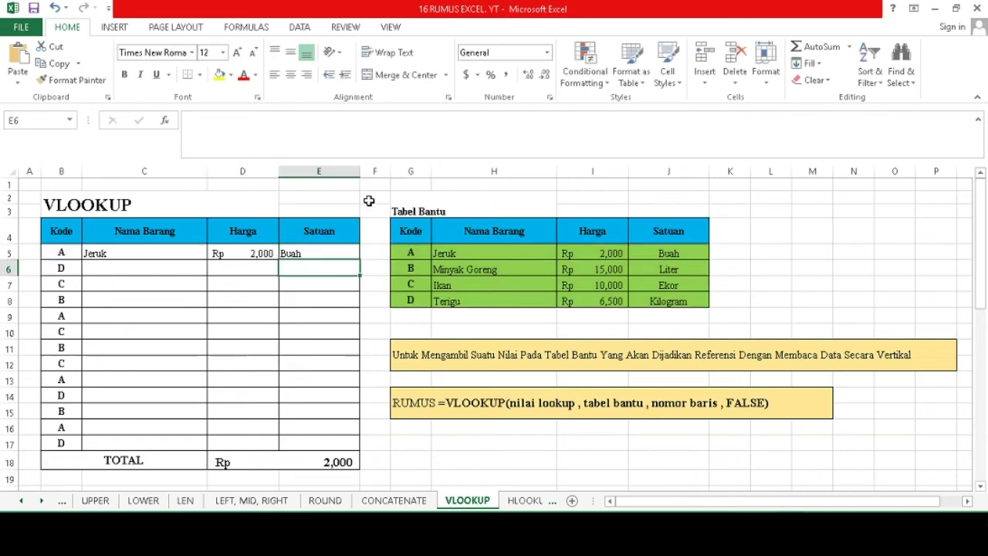
Fill the VLOOKUP formulas in C5:E5 down to row 17 and inspect the copied formulas in C8, D8, E8 and C9.
left_click(117, 248)
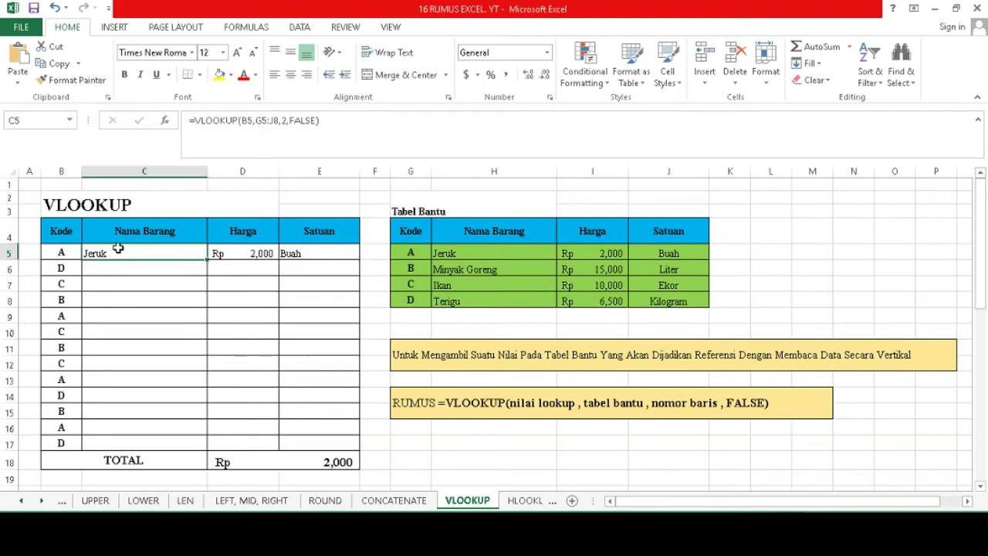
key("shift+Right")
key("shift+Right")
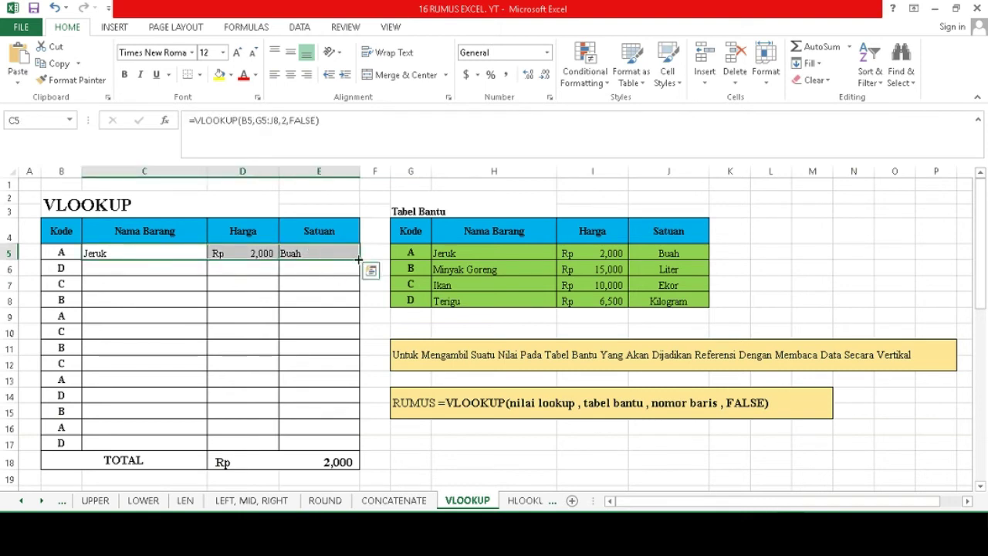
left_click_drag(359, 259, 349, 455)
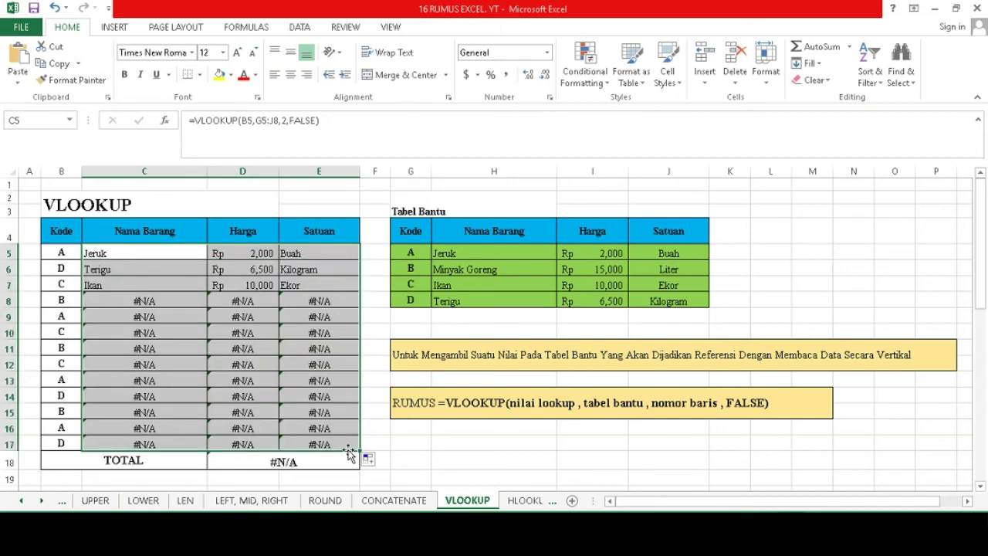
left_click(167, 304)
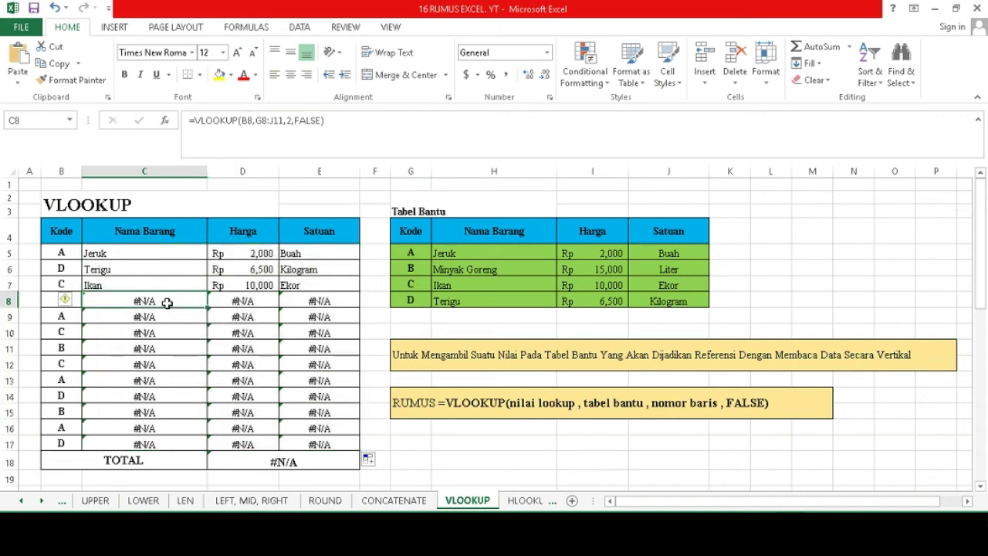
left_click(226, 302)
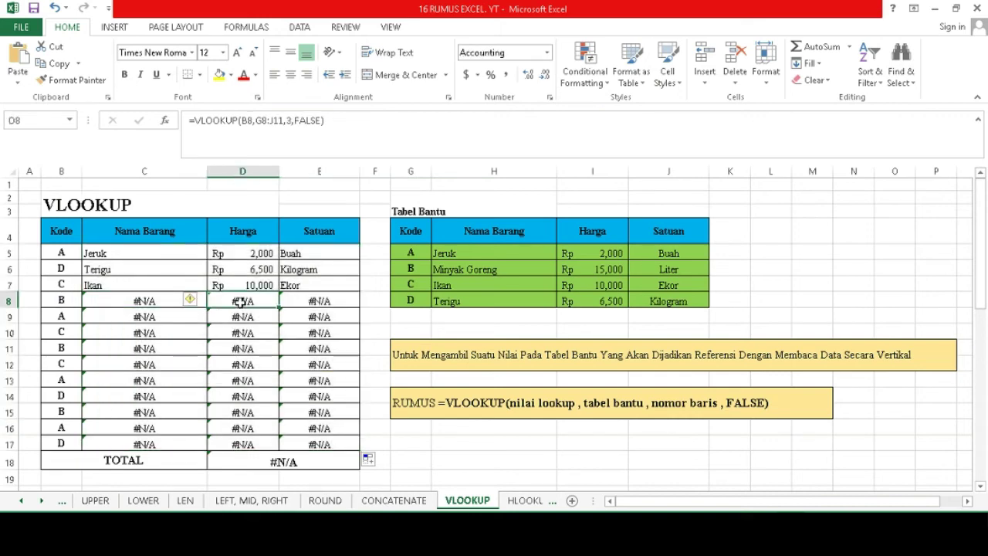
left_click(317, 302)
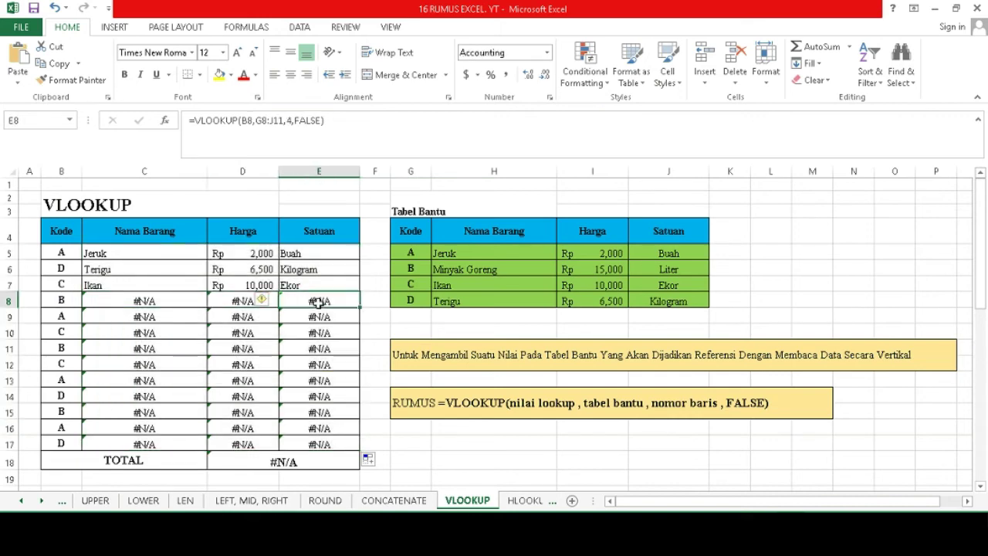
left_click(122, 322)
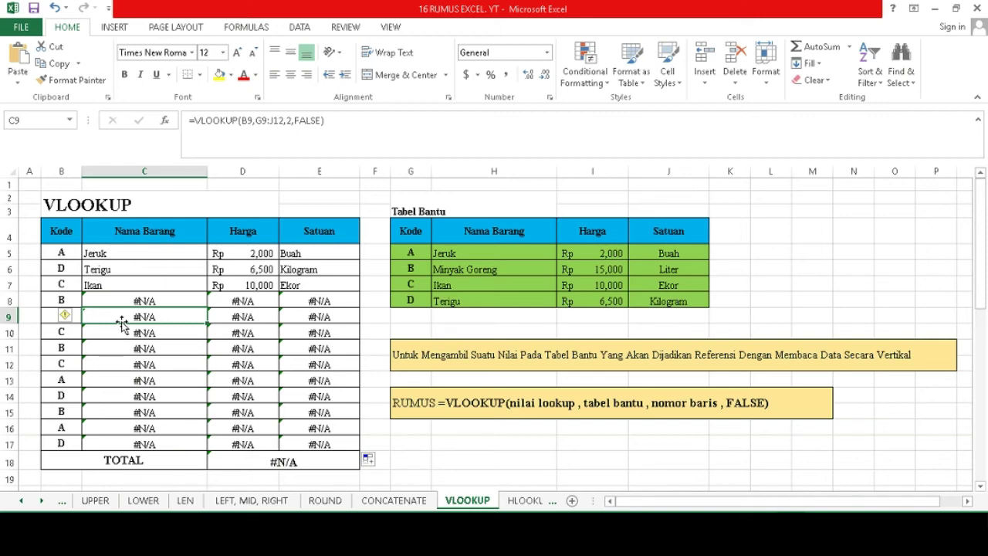
Undo the fill of the VLOOKUP formulas below row 5.
key("ctrl+z")
key("ctrl+z")
key("ctrl+z")
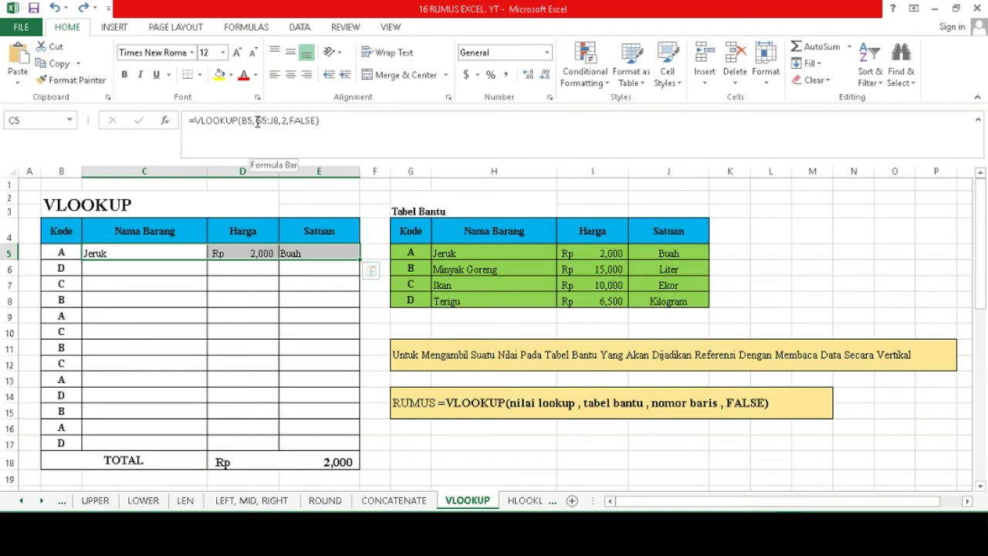
Make the helper table range in the C5 VLOOKUP formula absolute as $G$5:$J$8.
left_click(257, 121)
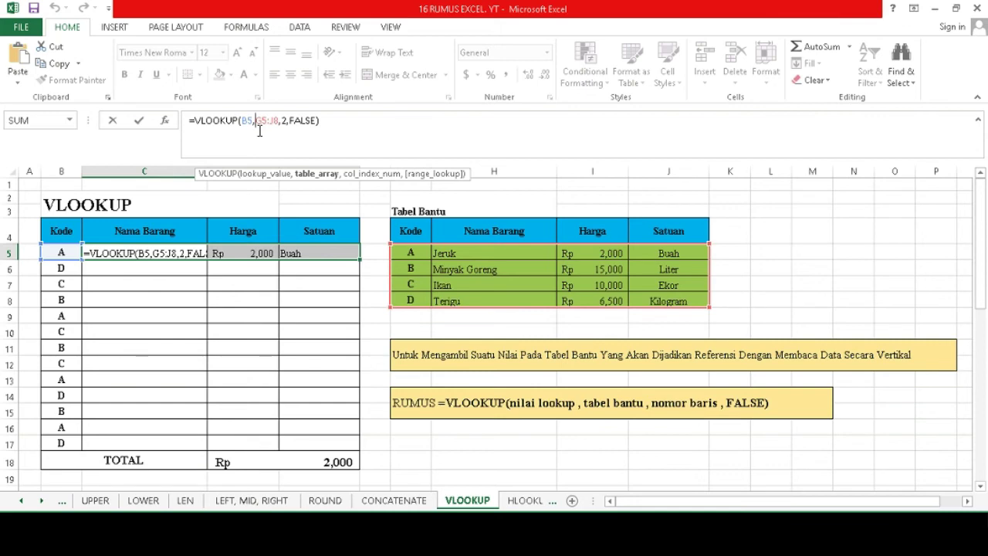
key("F4")
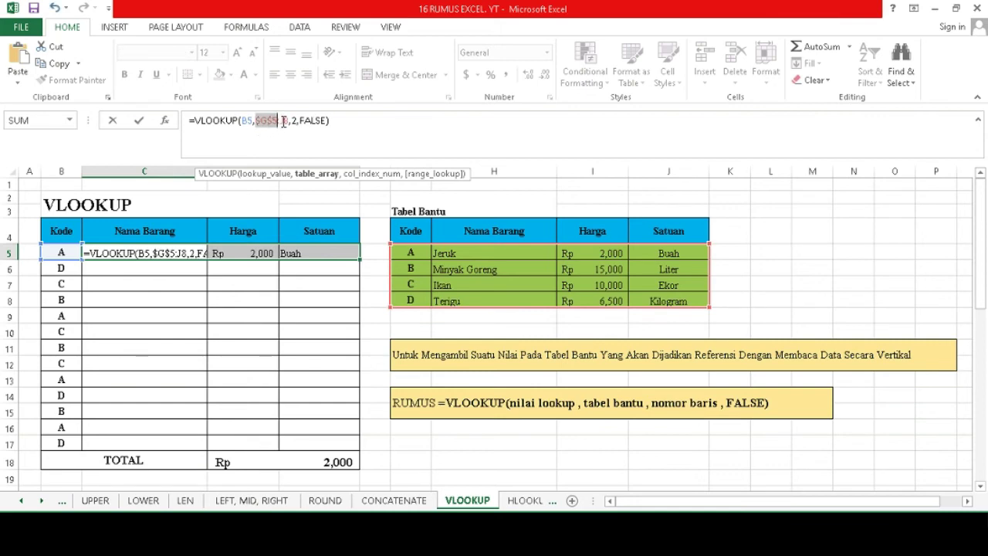
left_click(283, 121)
key("F4")
left_click(307, 136)
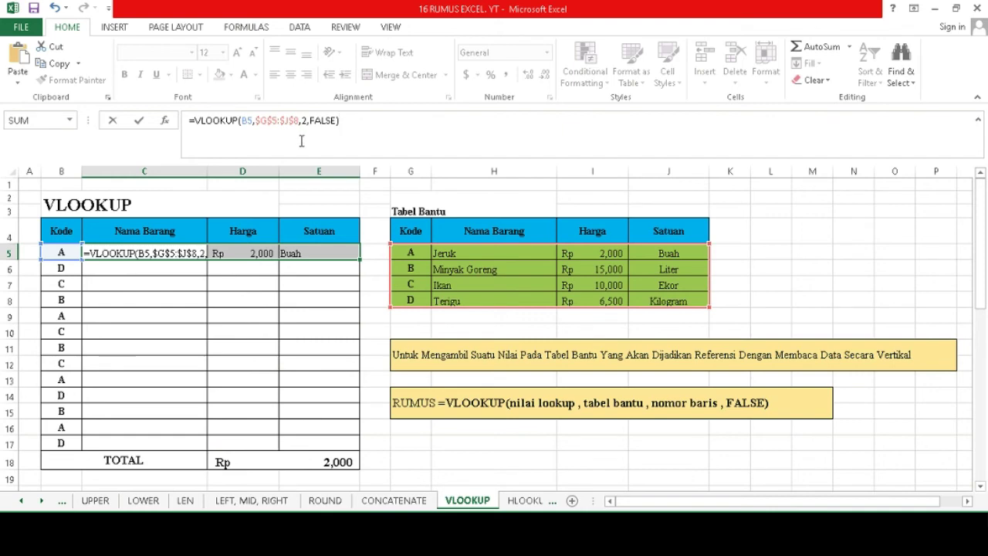
left_click(130, 253)
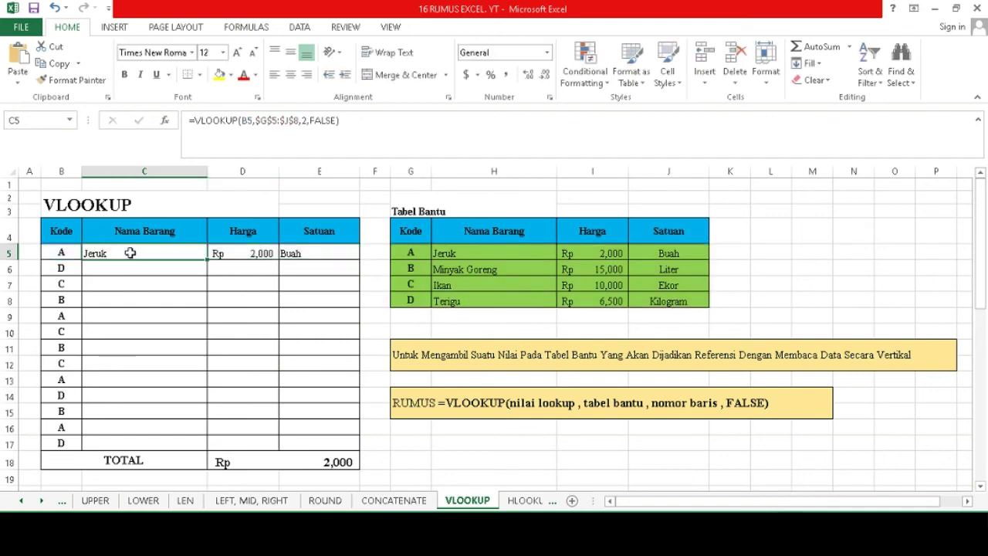
Check the formulas in D5 and E5, and fill C5:E5 down to row 17.
left_click(224, 255)
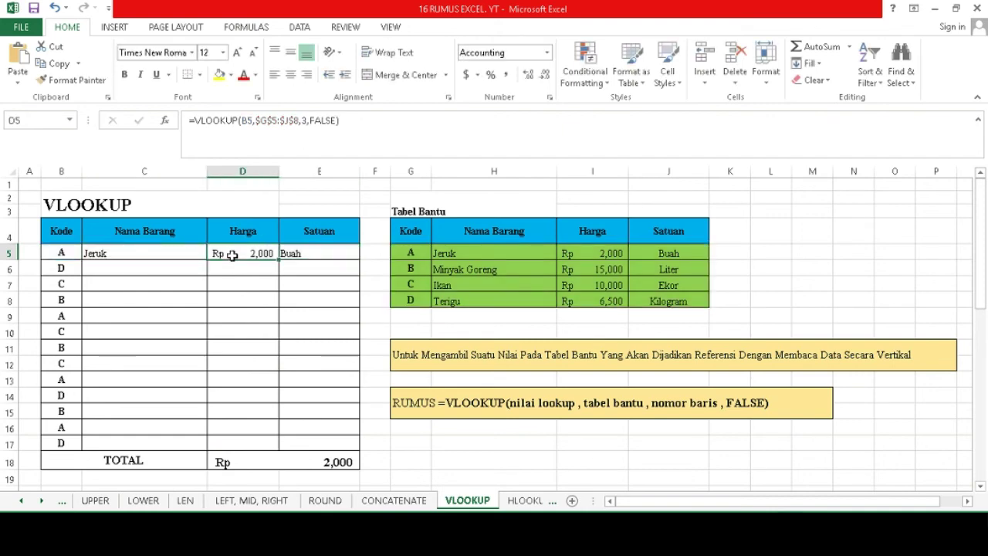
left_click(305, 253)
left_click(148, 254)
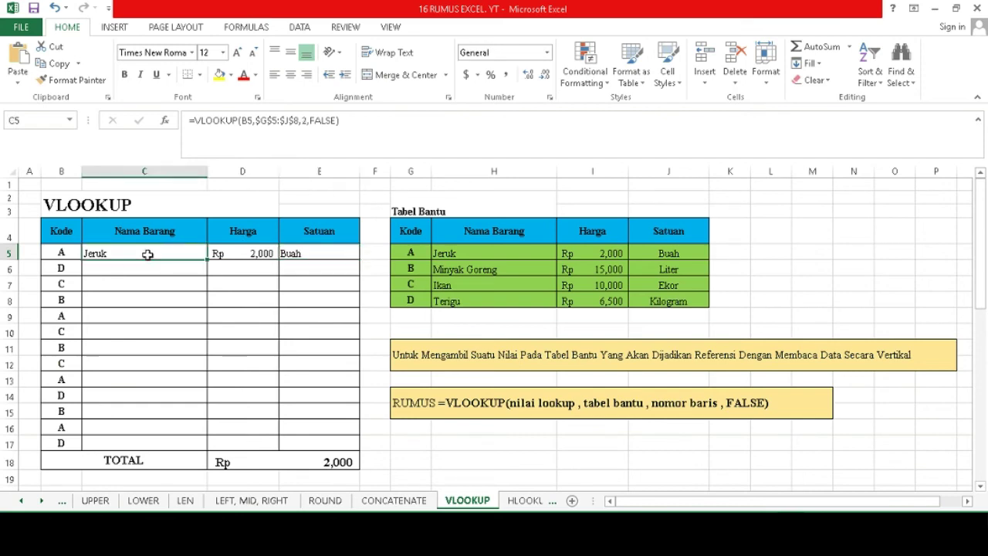
key("shift+Right")
key("shift+Right")
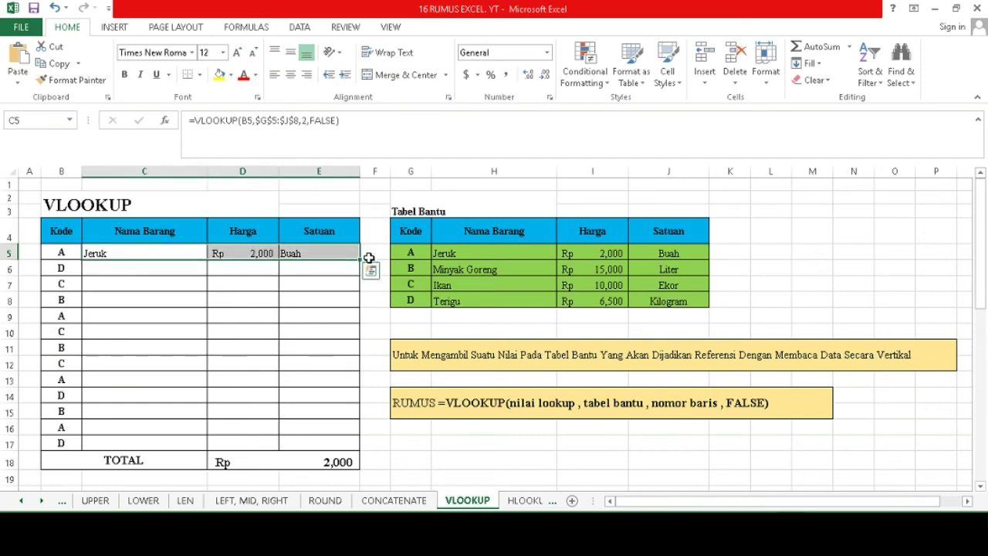
left_click_drag(360, 261, 344, 446)
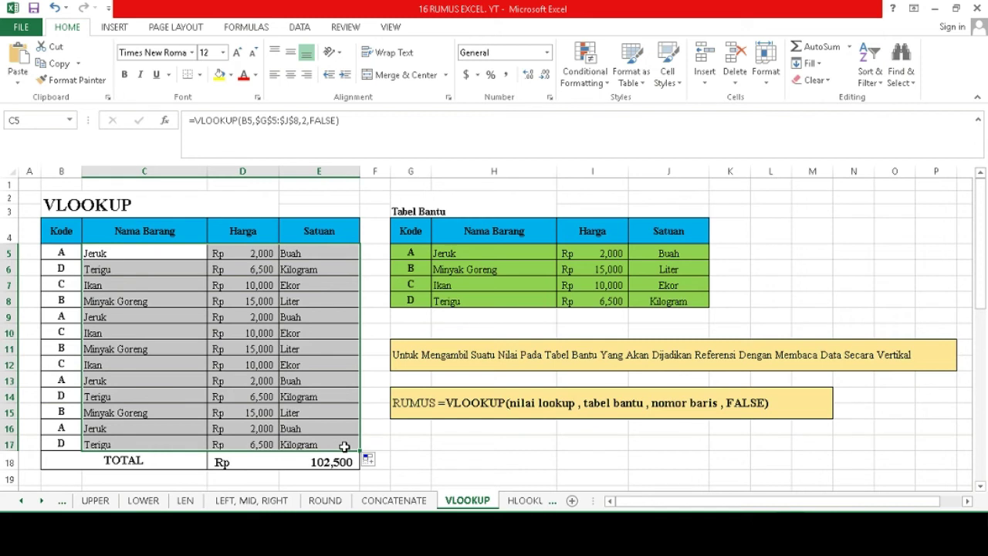
Change the Kode in cell B5 to D to test the filled VLOOKUP formulas.
left_click(132, 254)
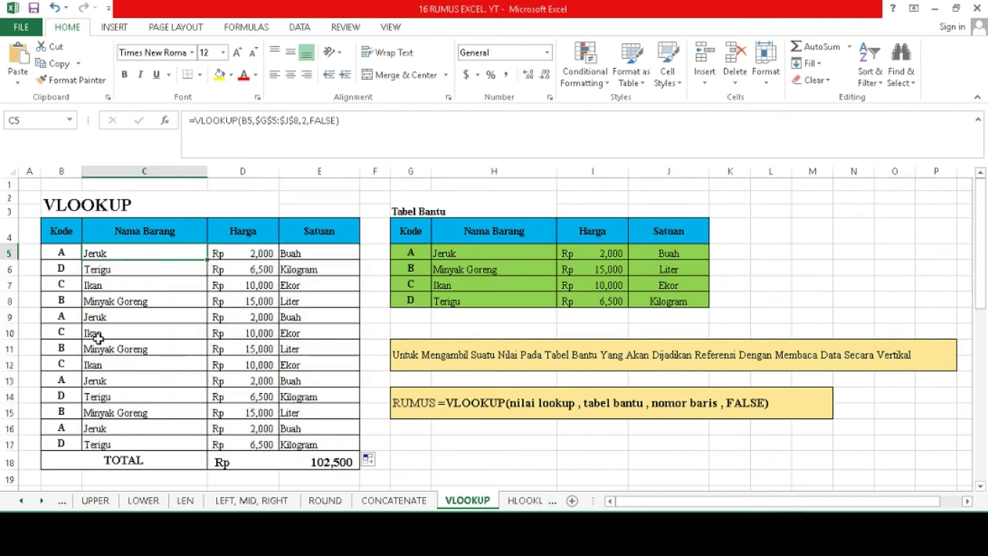
left_click(65, 255)
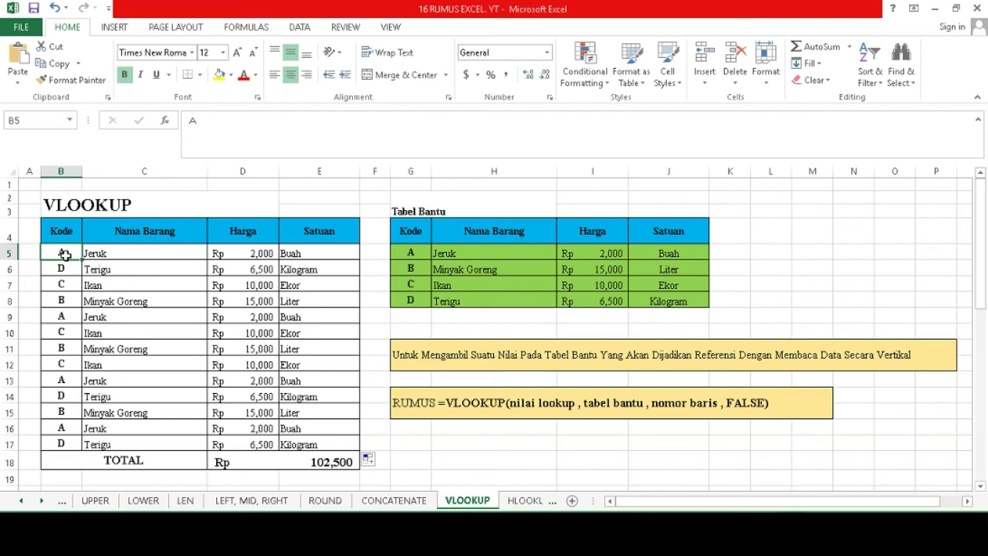
type("D")
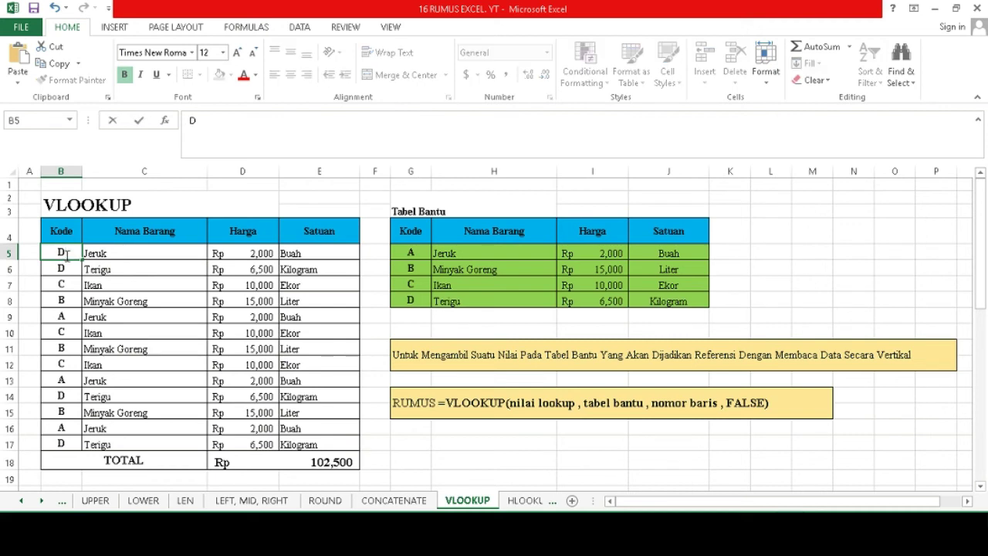
key("Return")
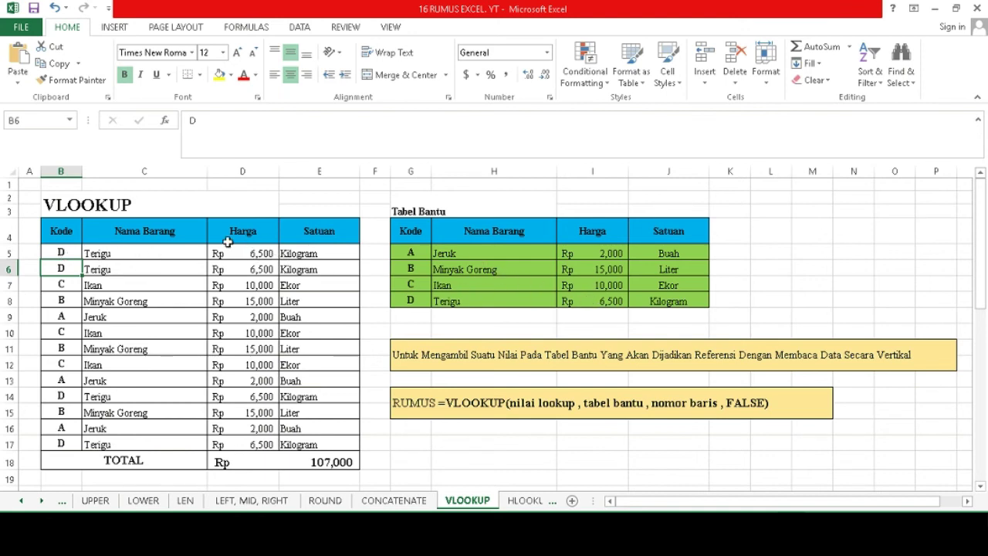
Switch to the HLOOKUP sheet and review its description and the helper table's Nama Barang row.
left_click(820, 229)
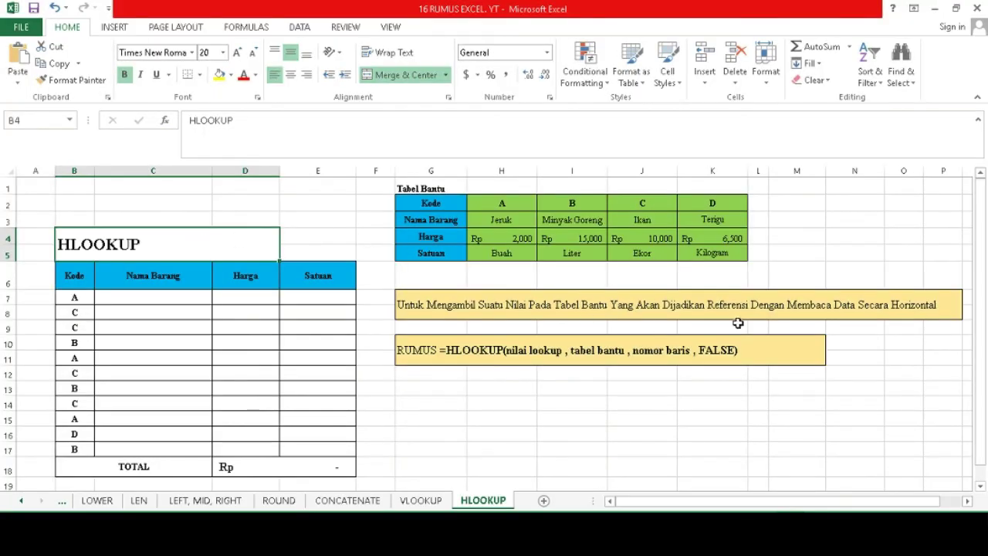
left_click(943, 313)
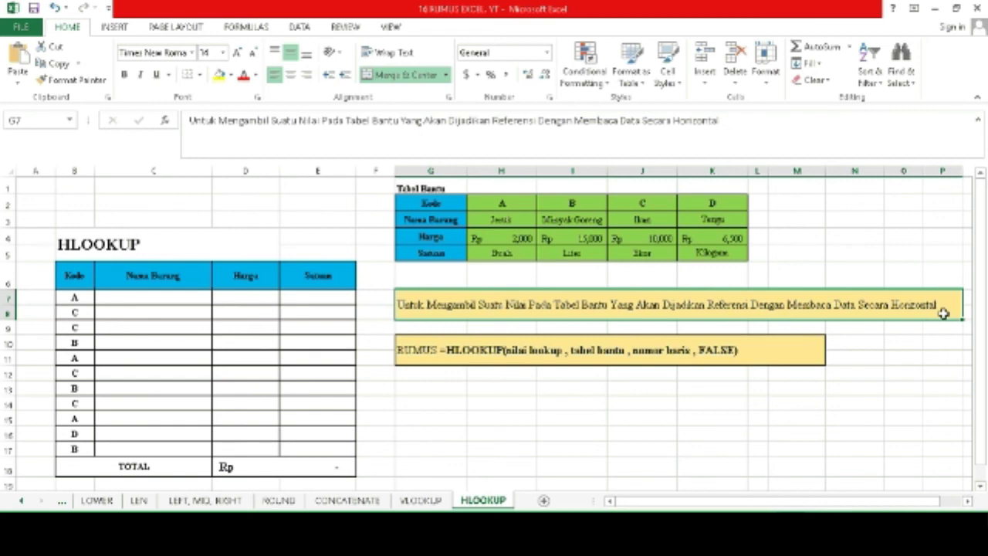
left_click_drag(501, 221, 698, 217)
left_click(497, 218)
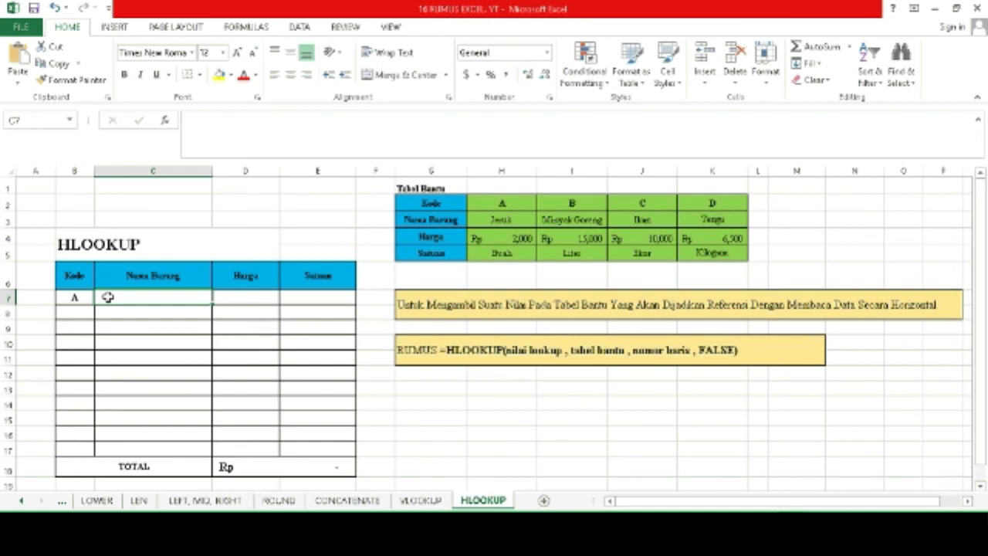
Enter an HLOOKUP formula in the Nama Barang cell C7 with lookup value B7, table H2:K5, row index 2 and FALSE.
type("=HLOO")
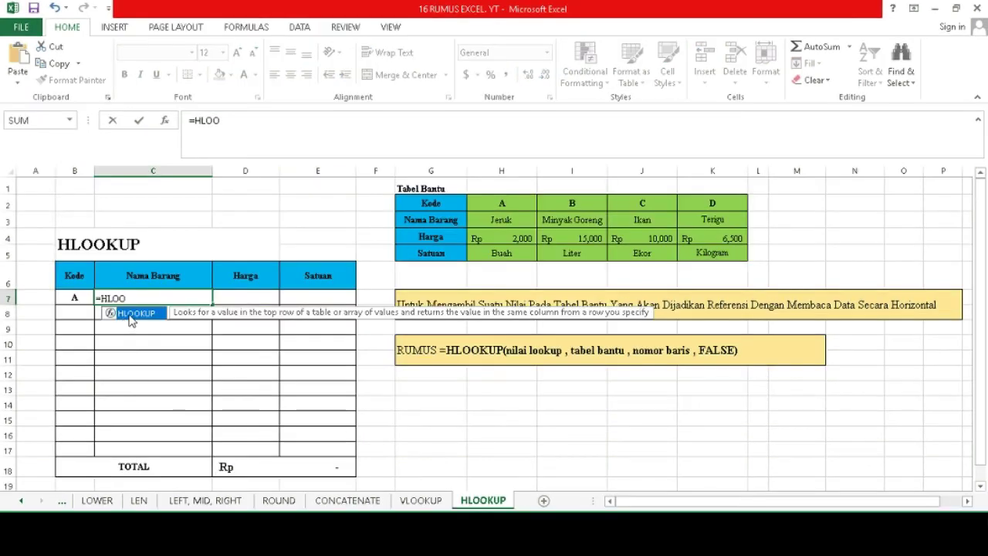
double_click(130, 315)
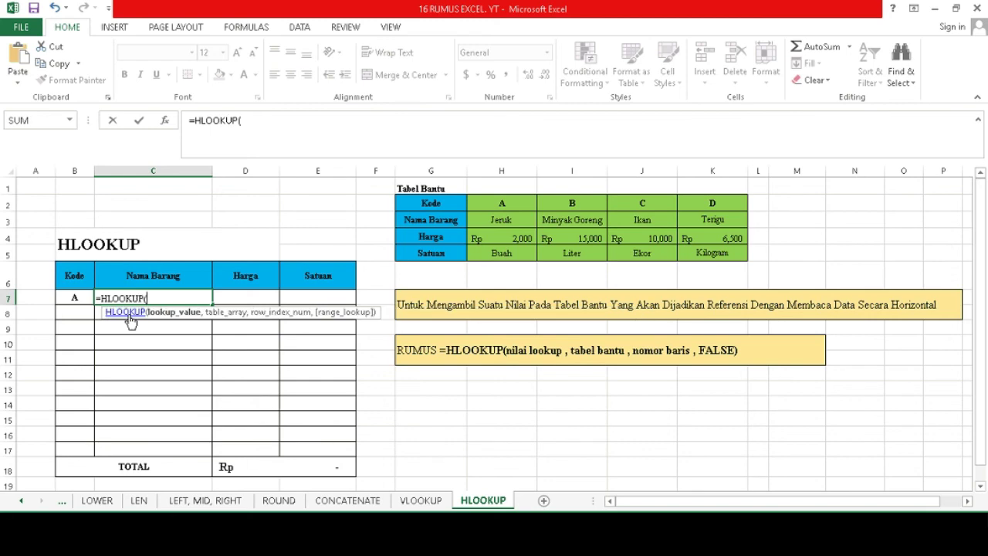
left_click(75, 298)
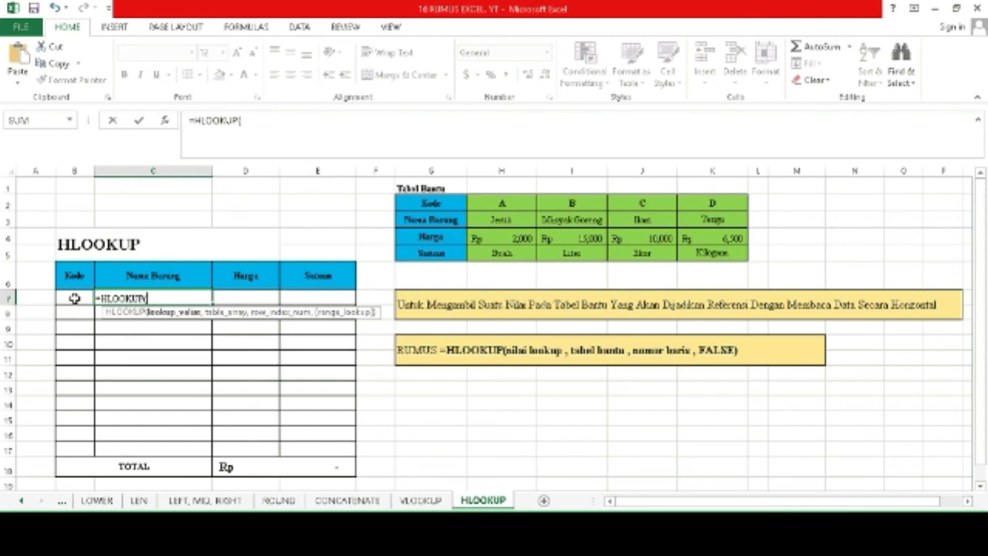
left_click(74, 298)
type(",")
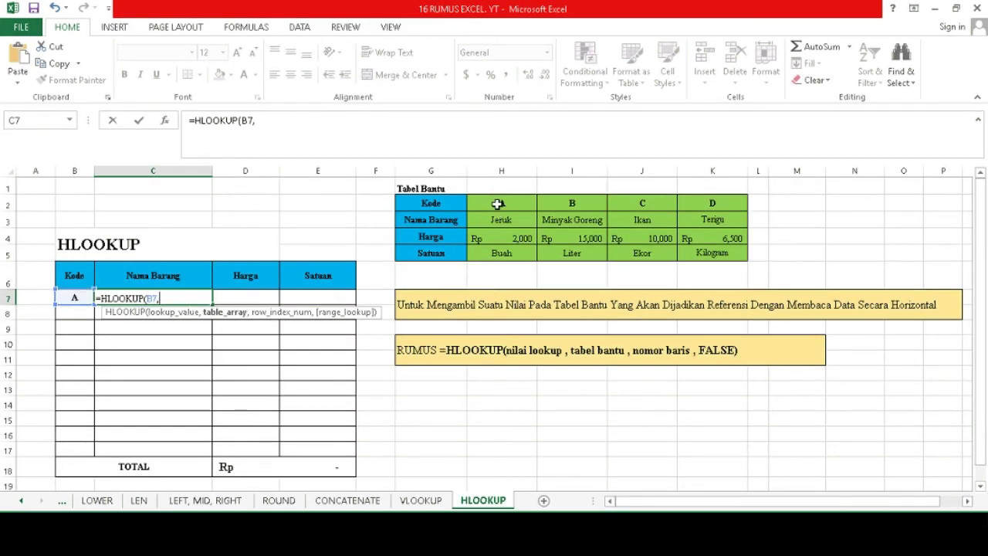
left_click_drag(496, 201, 696, 257)
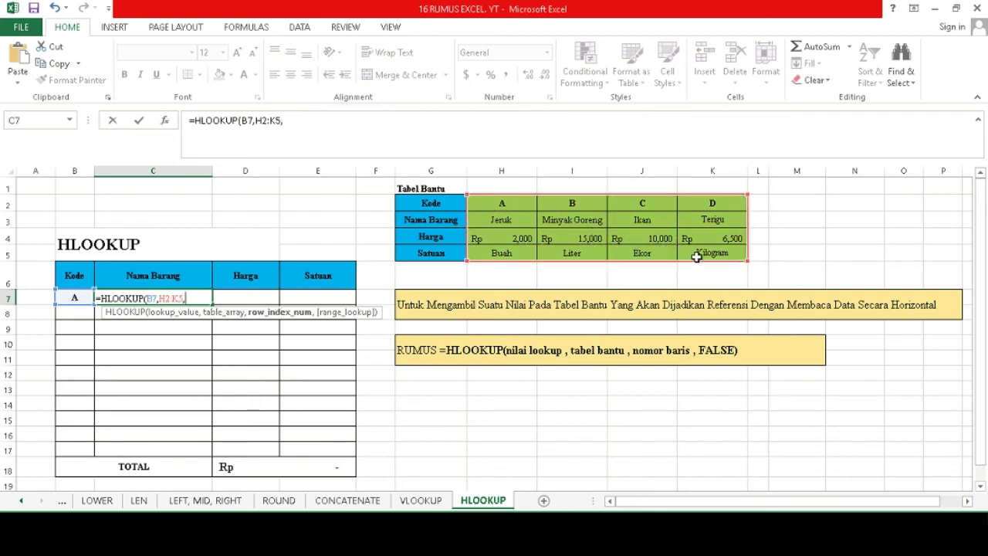
type(",")
type("2")
type(",")
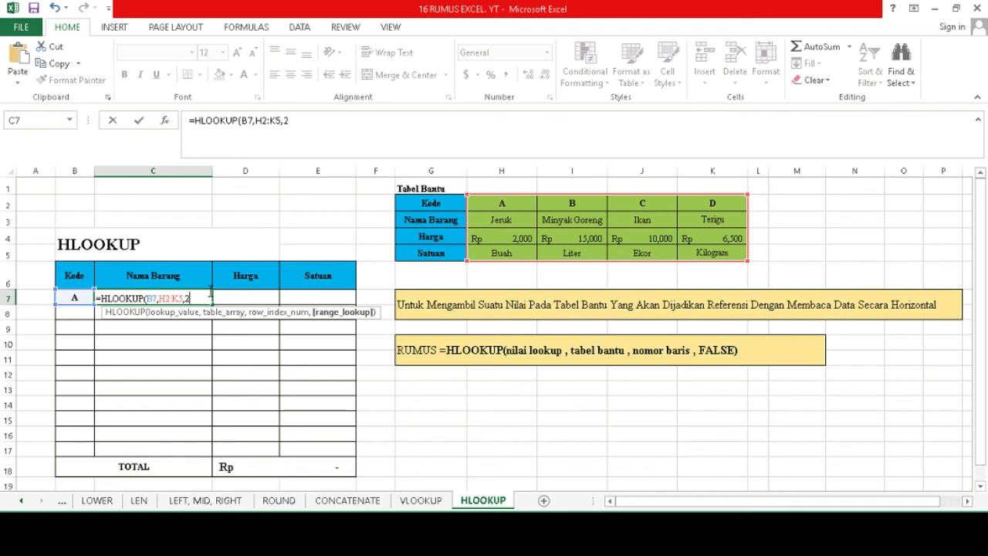
type("FA")
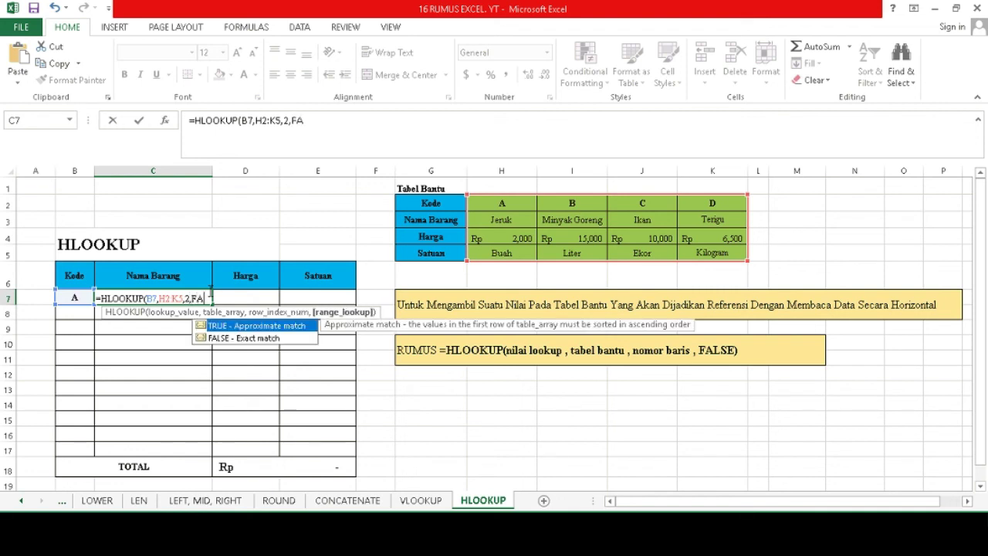
type("LSE")
Make the table range in the C7 HLOOKUP formula absolute as $H$2:$K$5 and commit the formula.
left_click(162, 298)
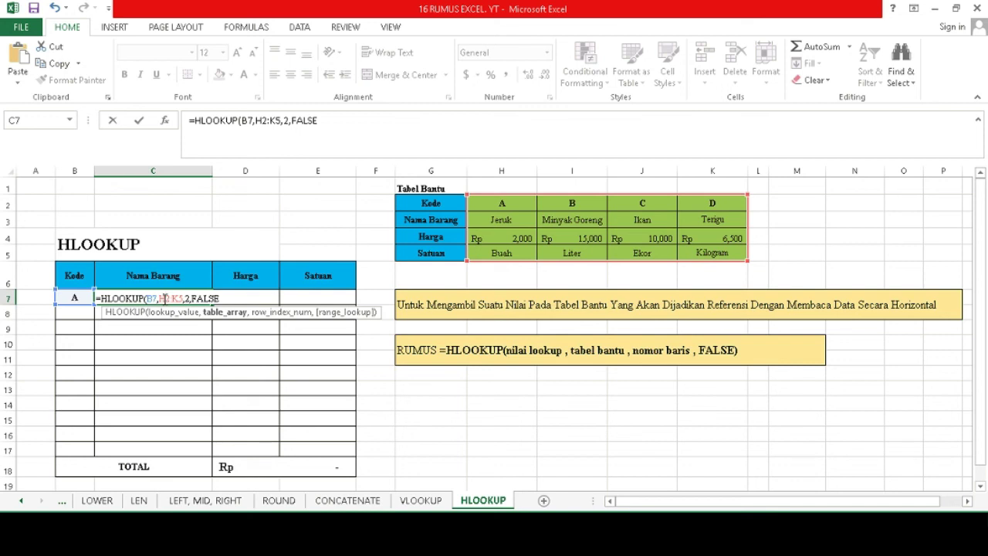
key("F4")
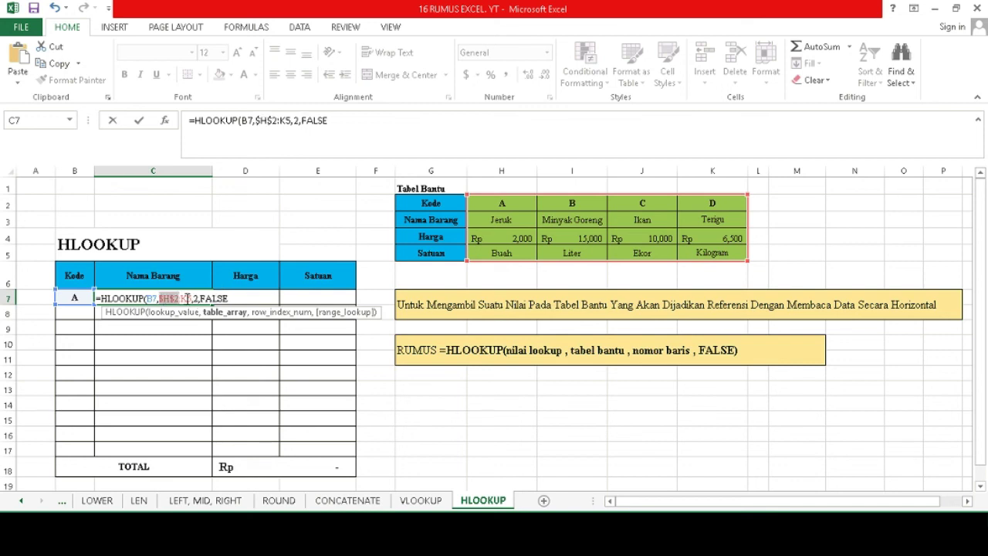
left_click(188, 299)
key("F4")
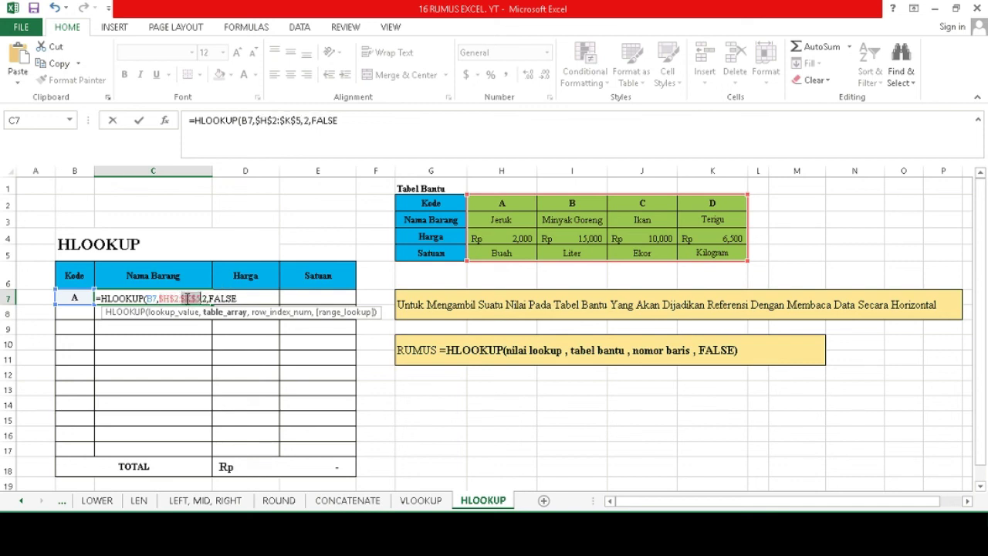
key("Return")
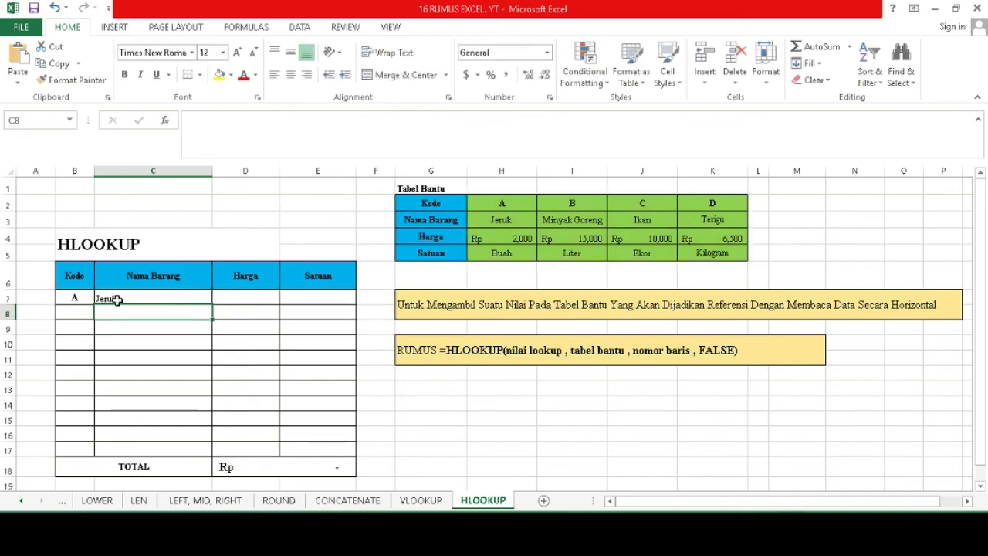
Copy the HLOOKUP formula from C7 into the Harga cell D7 and set its row index to 3.
left_click(179, 295)
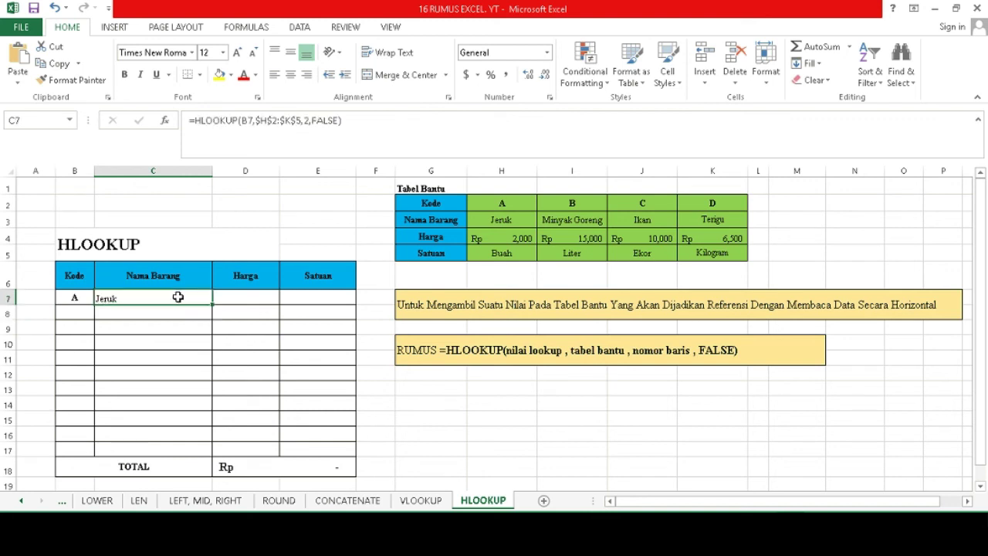
left_click(363, 121)
left_click_drag(363, 121, 190, 122)
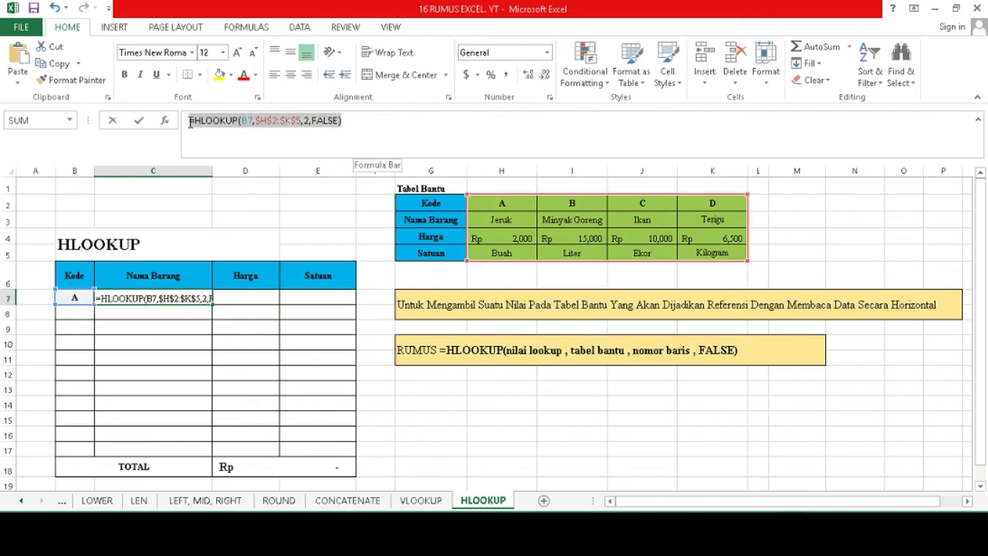
left_click(66, 63)
left_click(374, 136)
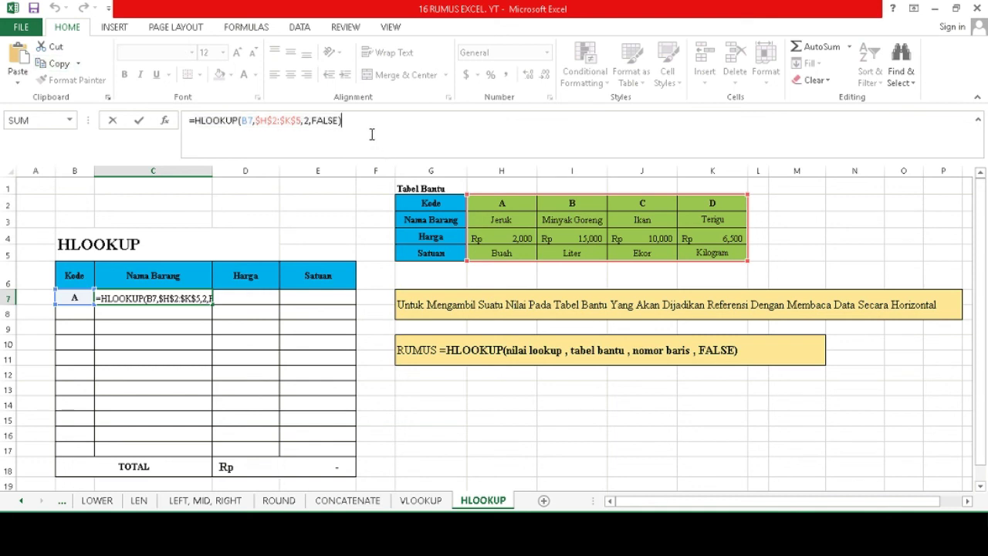
left_click(247, 293)
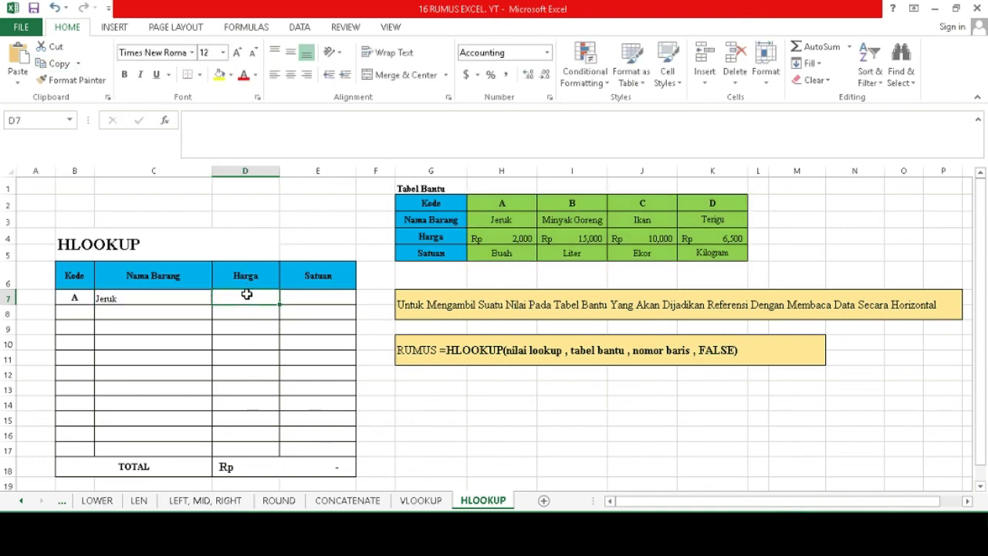
left_click(206, 127)
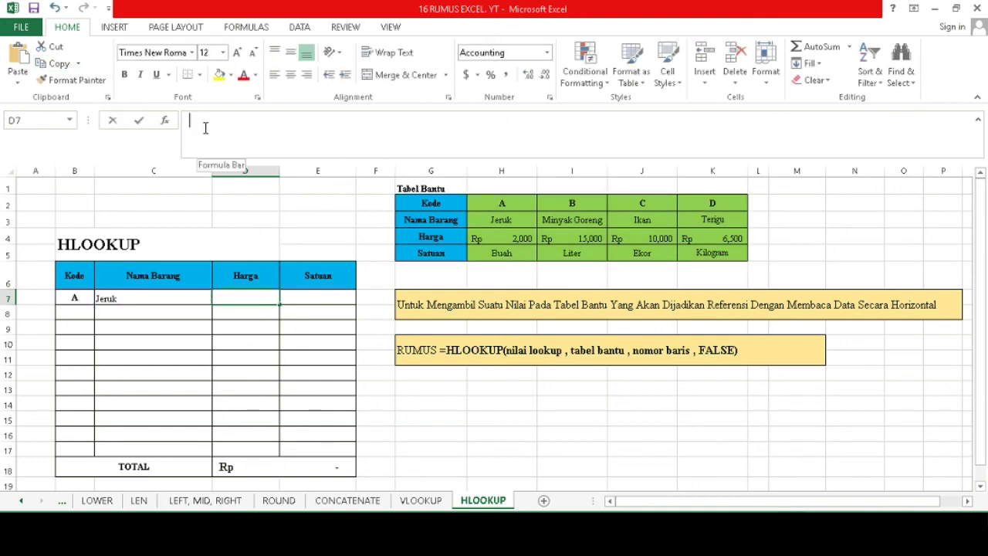
left_click(20, 57)
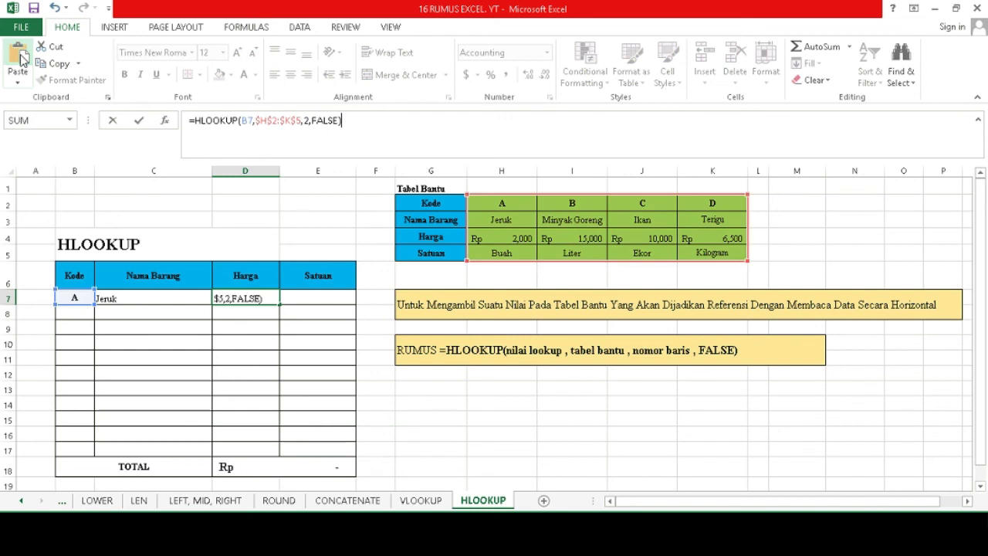
left_click(308, 122)
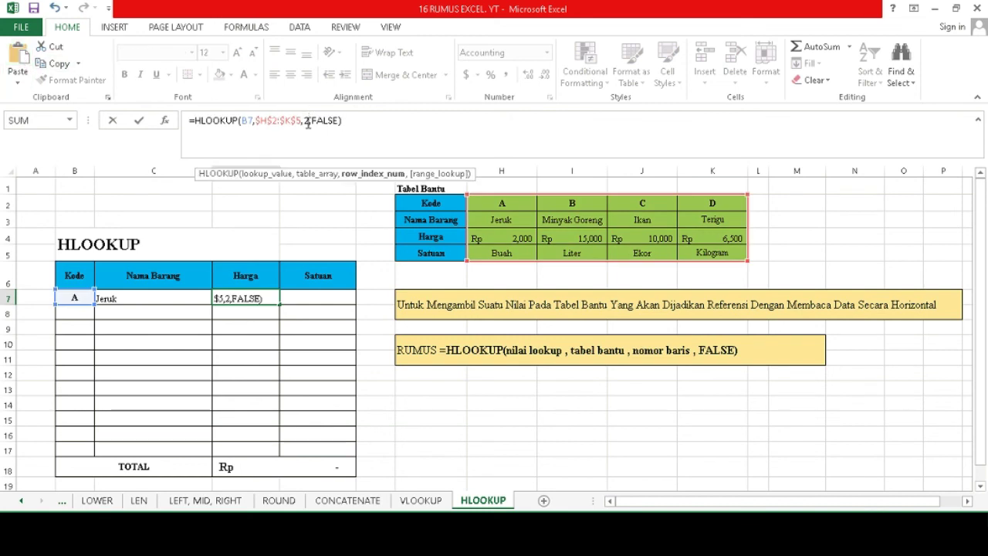
key("BackSpace")
type("3")
key("Return")
Paste the copied HLOOKUP formula into the Satuan cell E7, set its row index to 4 and commit it.
left_click(302, 297)
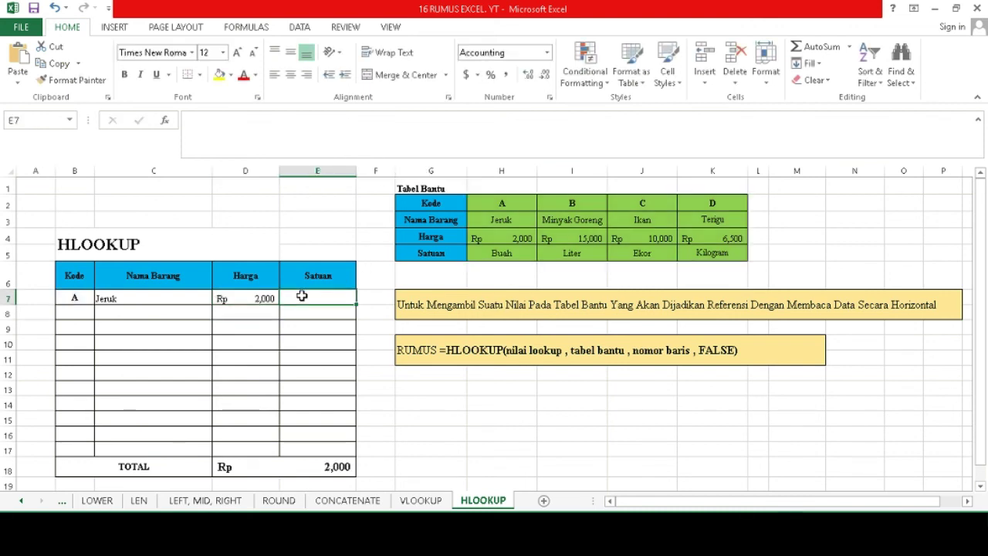
left_click(212, 131)
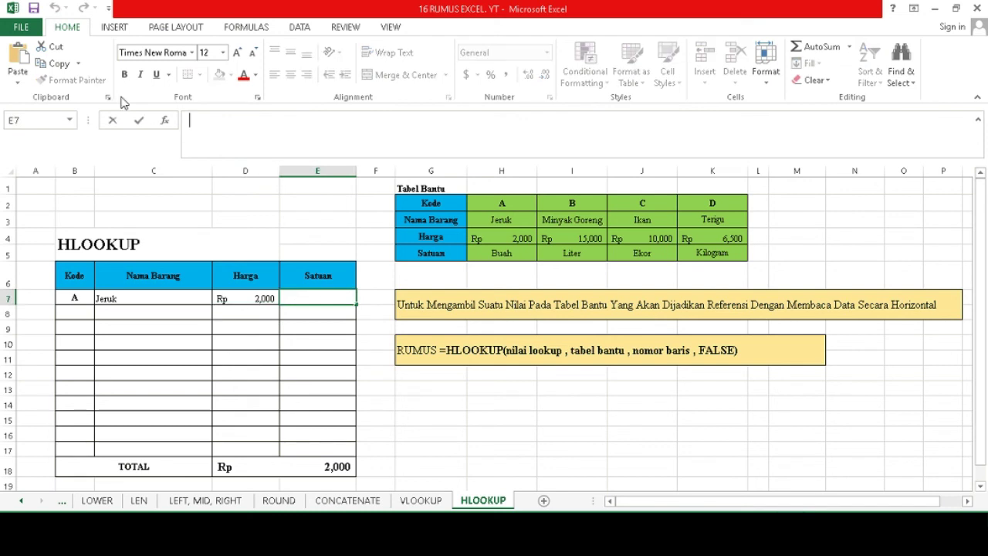
left_click(24, 54)
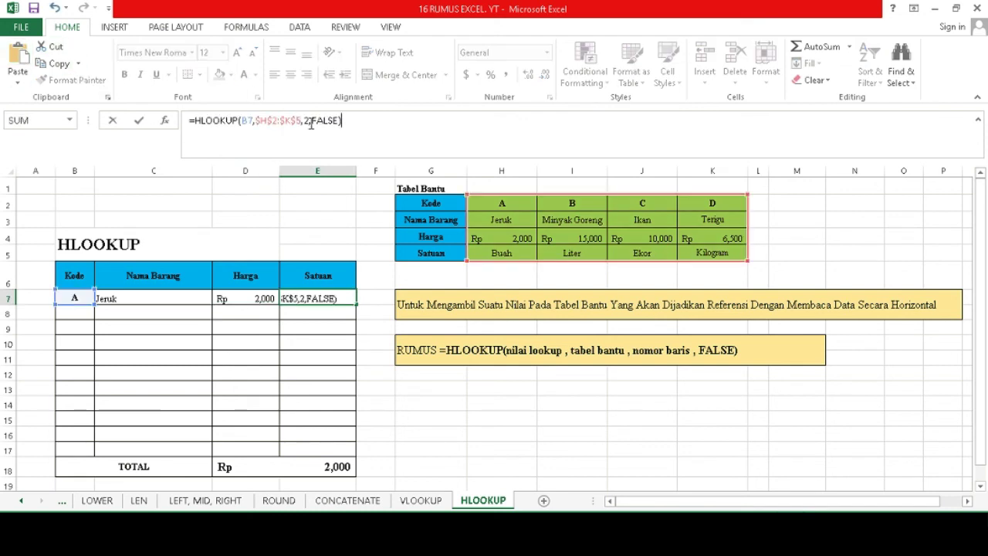
left_click(308, 122)
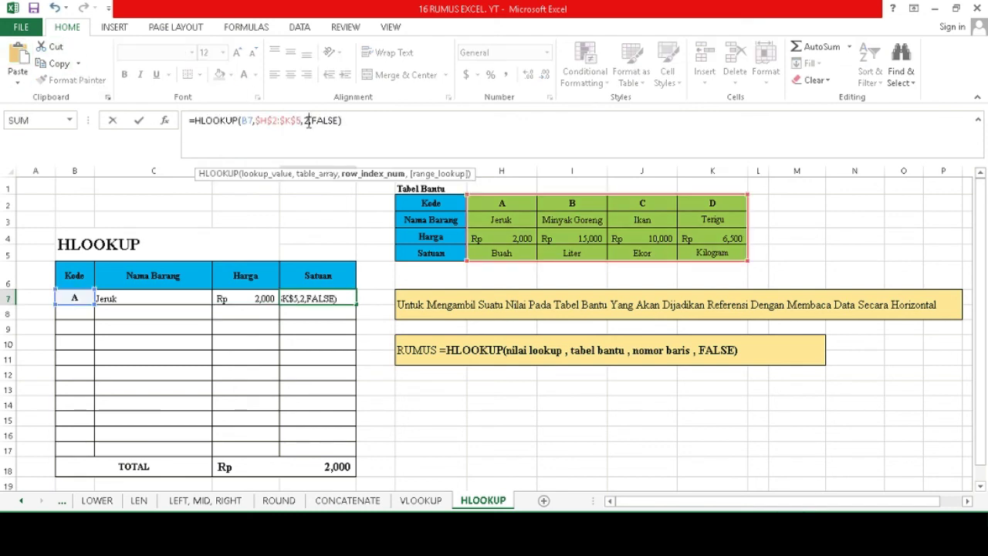
key("BackSpace")
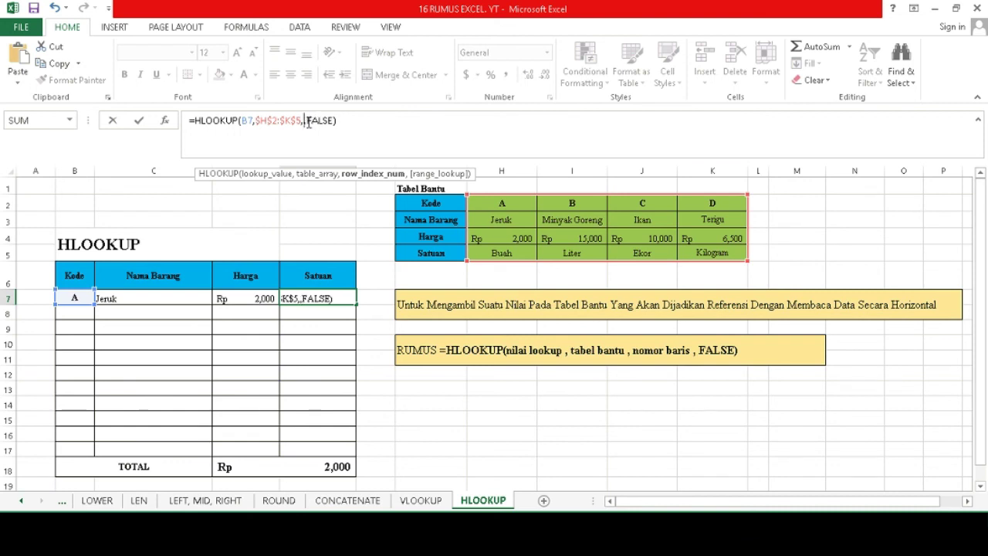
type("4")
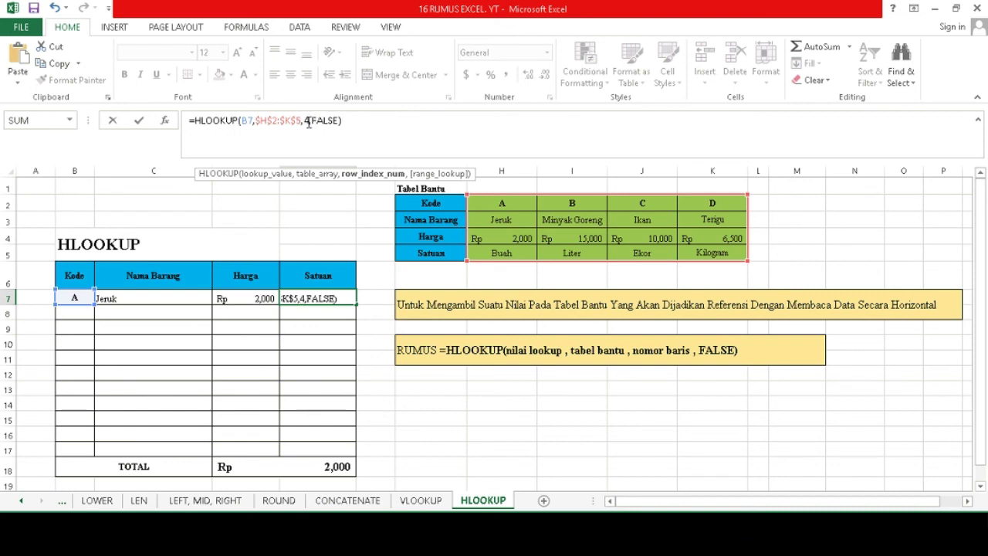
key("Return")
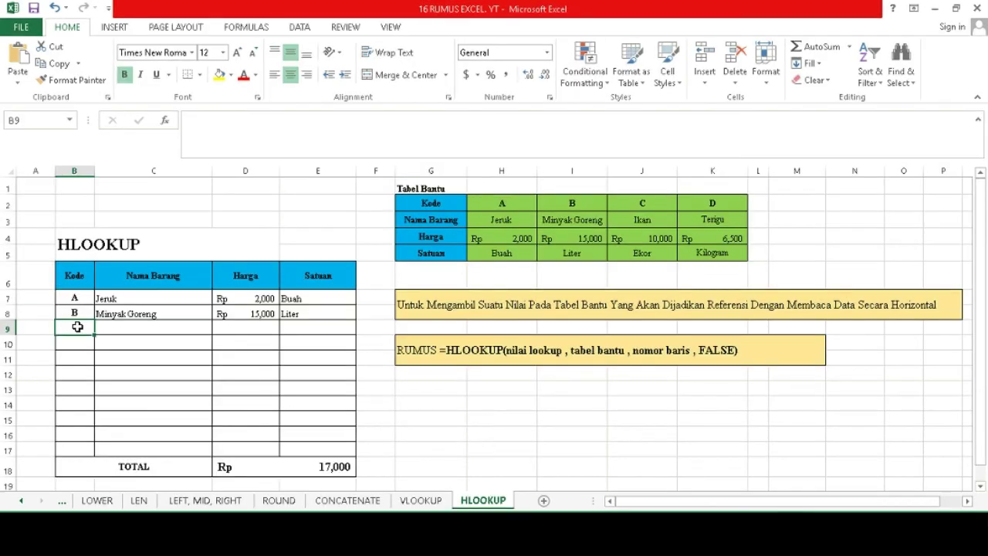
Enter the codes A, C and D in the Kode cells B9, B10 and B11.
type("A")
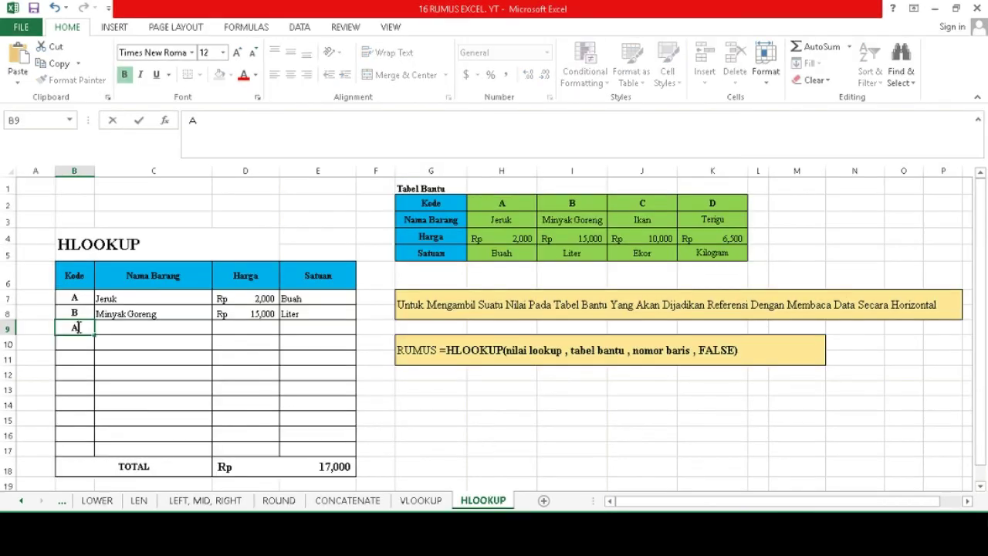
key("Return")
type("C")
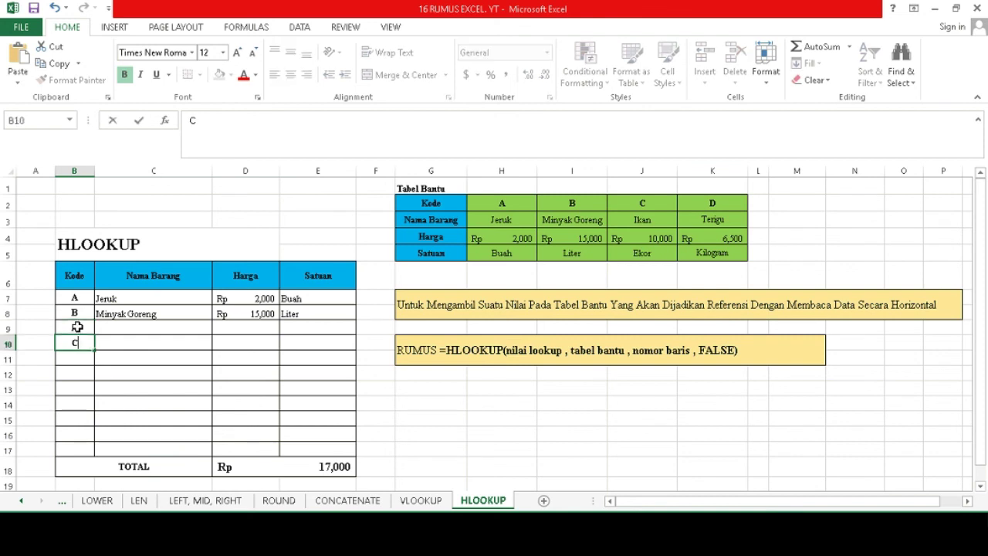
key("Return")
type("D")
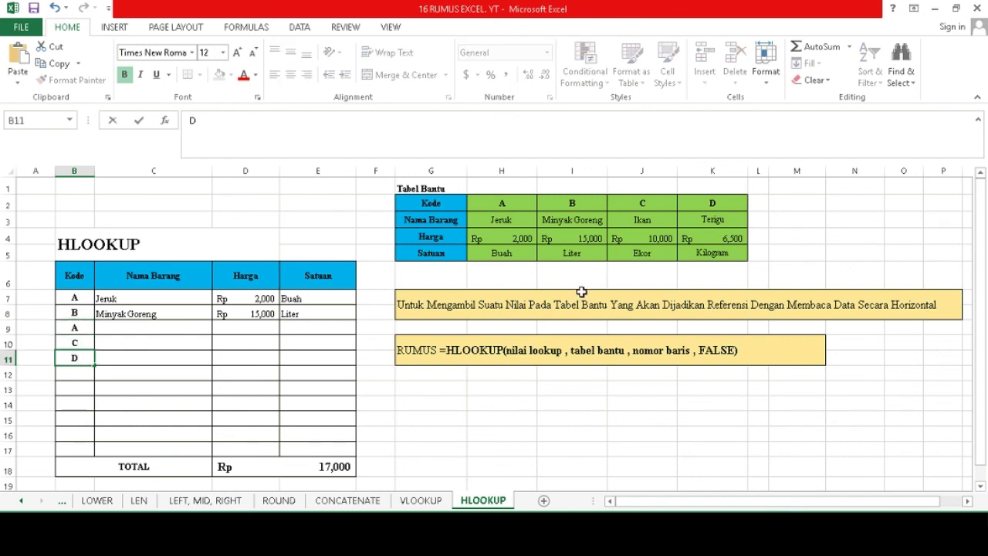
Fill the row 8 HLOOKUP formulas for Nama Barang, Harga and Satuan down through row 11.
left_click(137, 314)
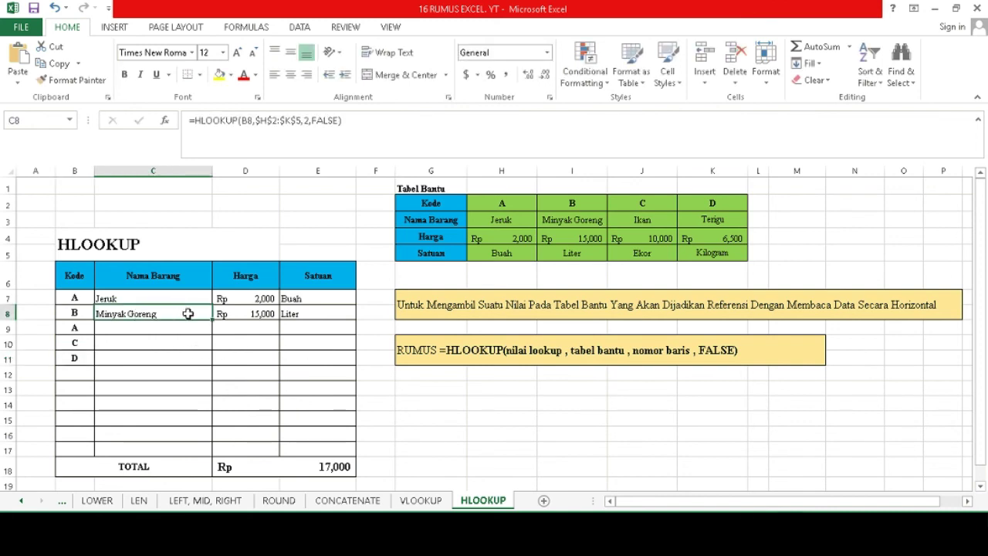
left_click_drag(190, 314, 356, 365)
left_click(323, 418)
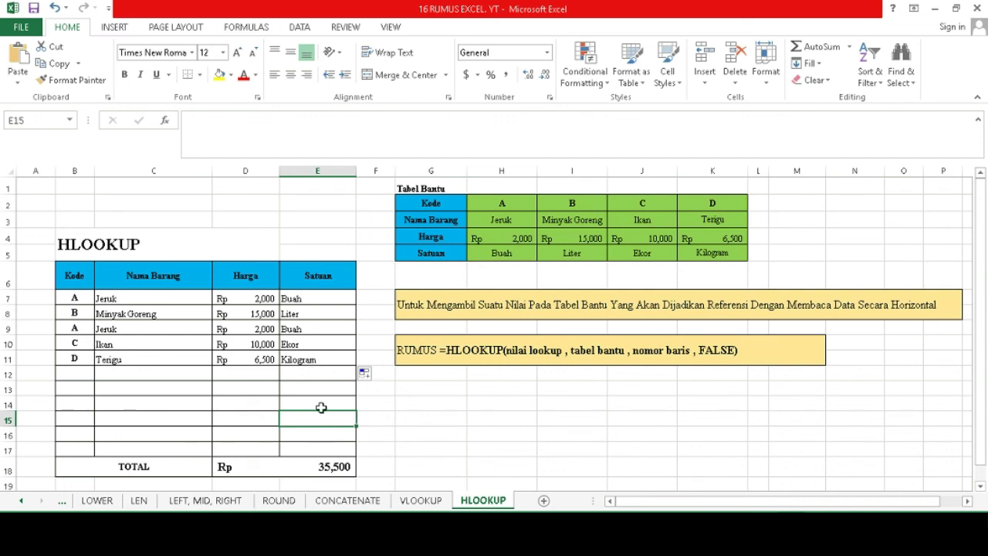
left_click(431, 391)
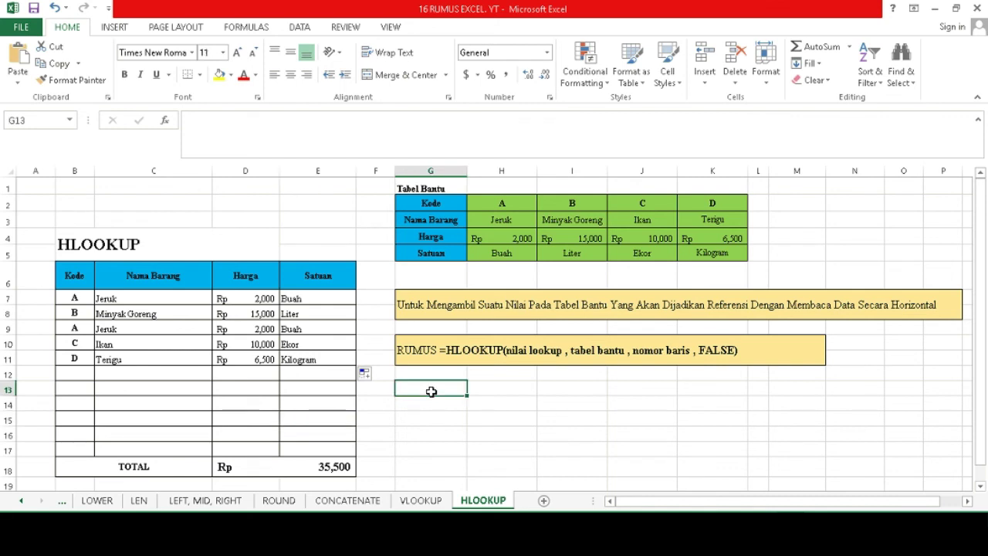